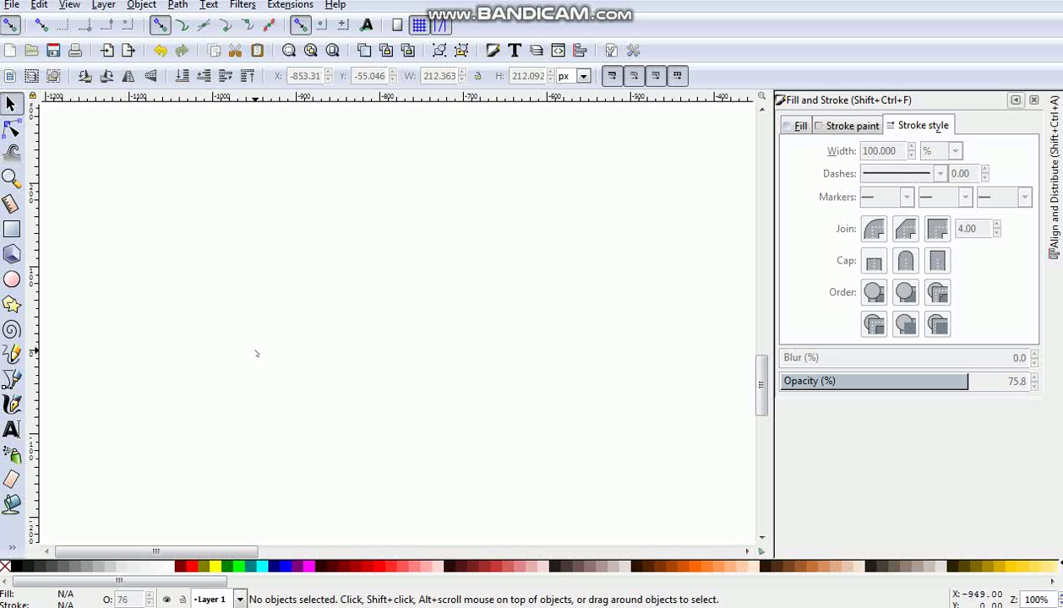
# - Draw an unfilled circle in the middle of the canvas and scale it about its centre to about 222 px wide
pyautogui.click(11, 281)
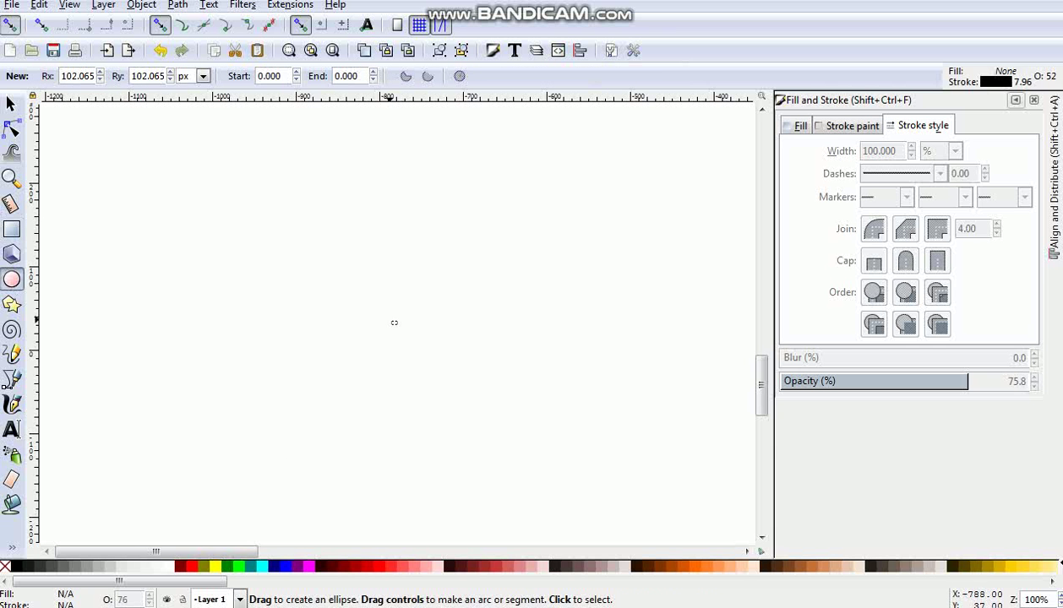
pyautogui.moveTo(391, 320); pyautogui.dragTo(490, 420)
pyautogui.click(12, 103)
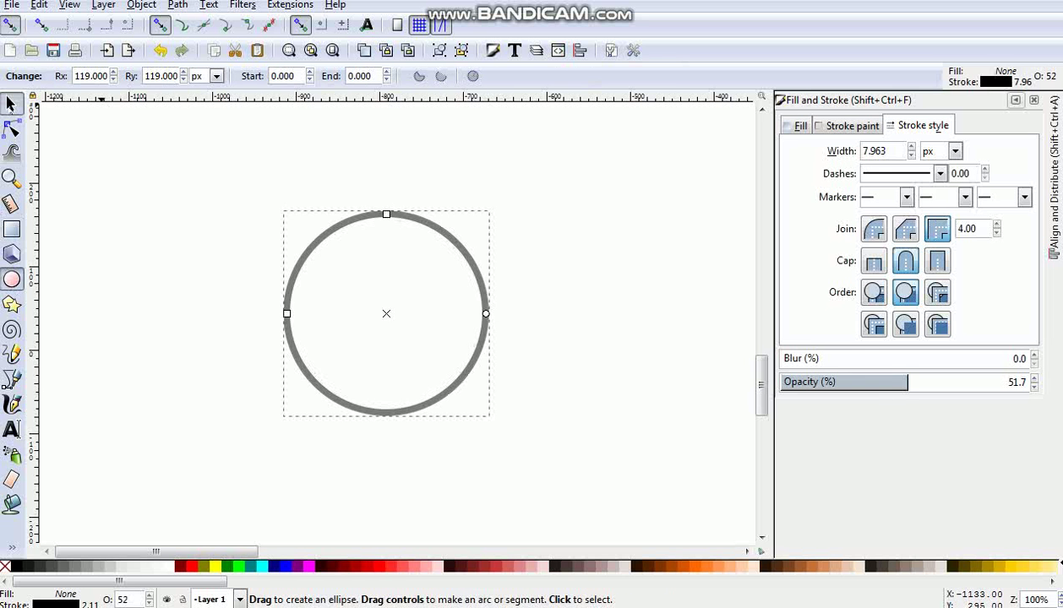
pyautogui.moveTo(309, 261); pyautogui.dragTo(321, 271)
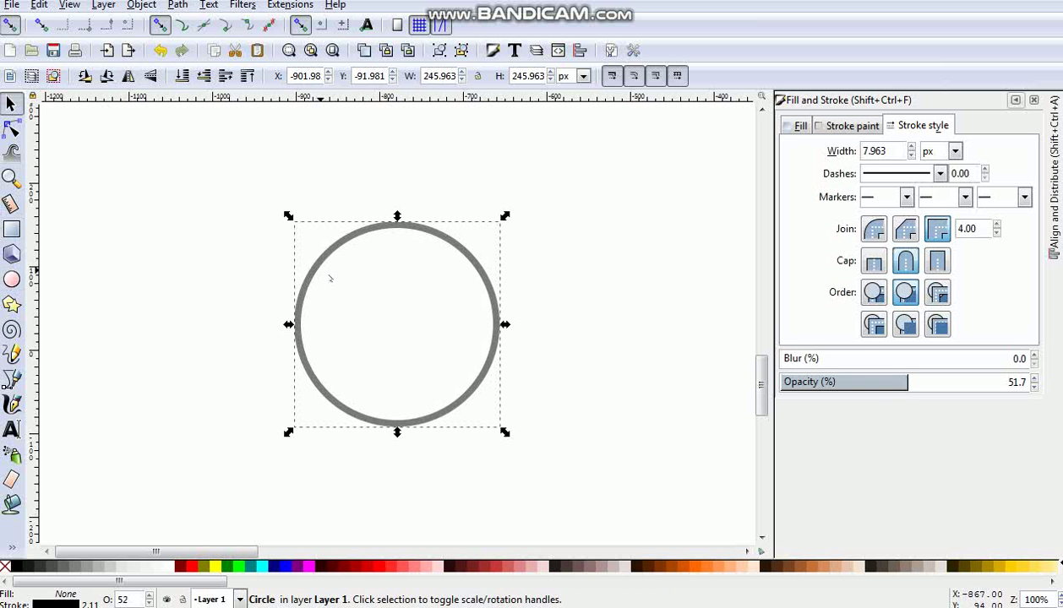
pyautogui.moveTo(505, 433); pyautogui.dragTo(495, 423)
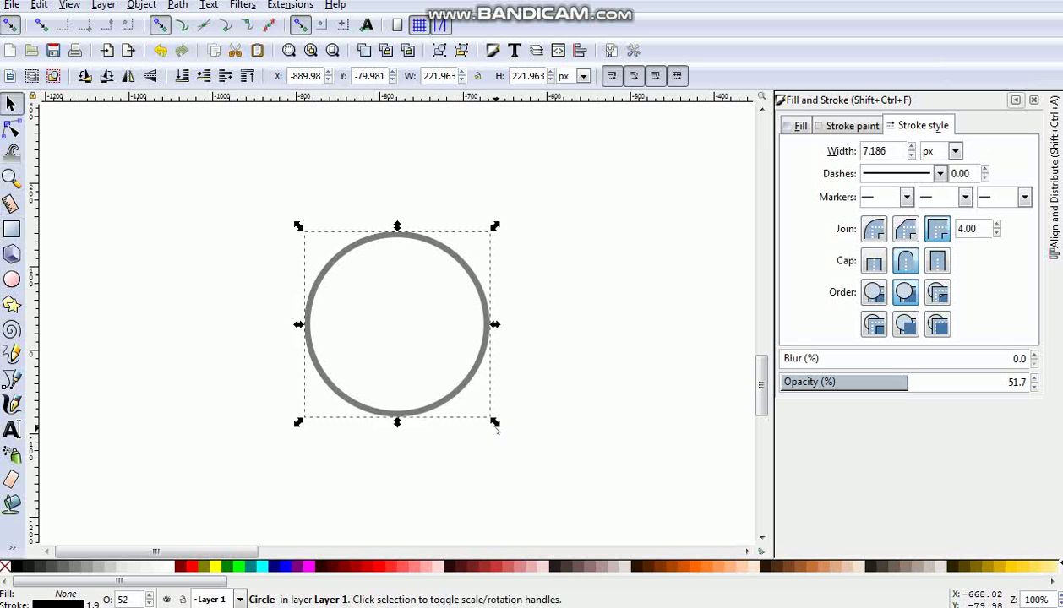
# - Duplicate the circle, give the copy a pink fill without stroke, and enlarge it to about 223 px to cover the ring
pyautogui.hotkey('ctrl', 'd')
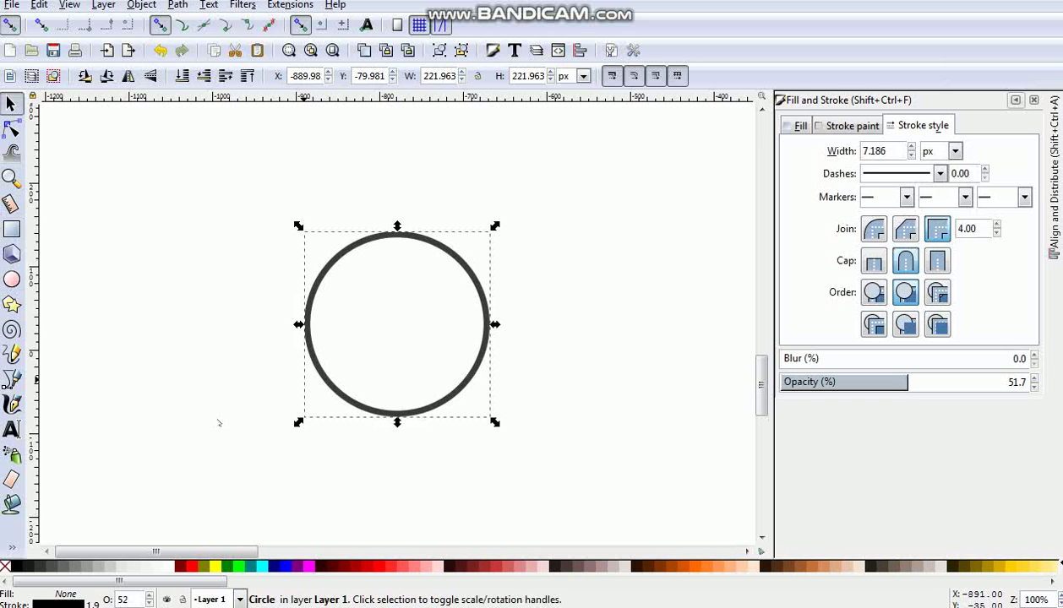
pyautogui.keyDown('shift'); pyautogui.click(6, 566); pyautogui.keyUp('shift')
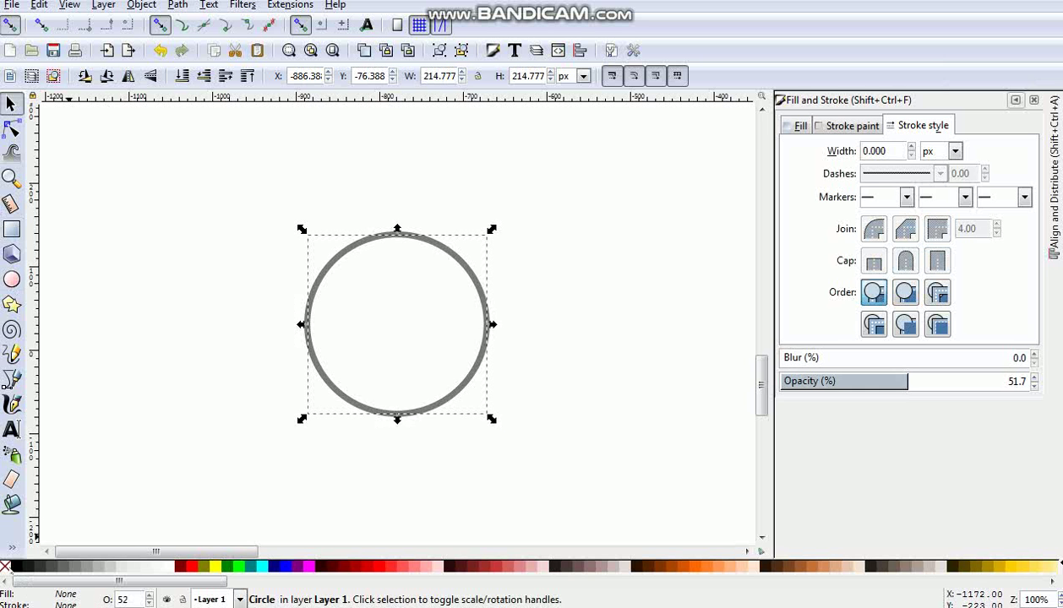
pyautogui.click(414, 567)
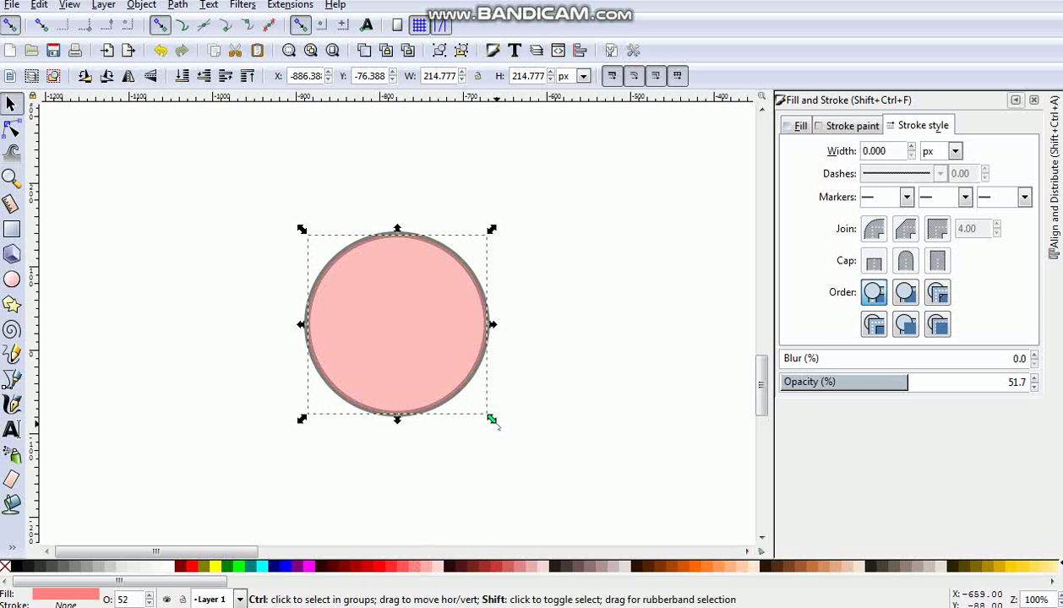
pyautogui.moveTo(492, 419); pyautogui.dragTo(500, 429)
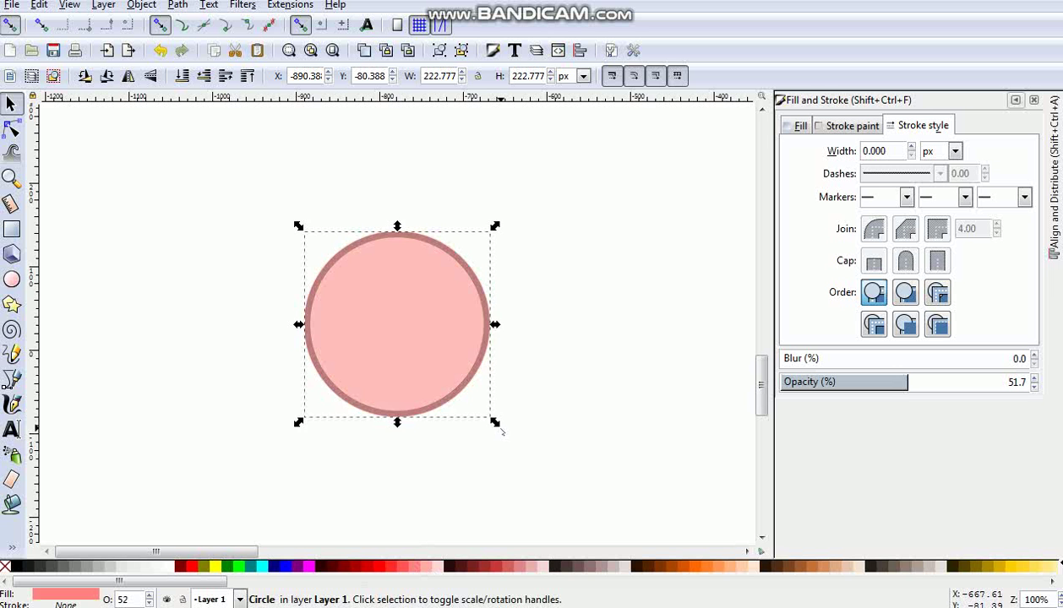
# - Duplicate the pink circle, fill the copy with orange #FF6600, and offset it up and to the right of the ring
pyautogui.press('+')
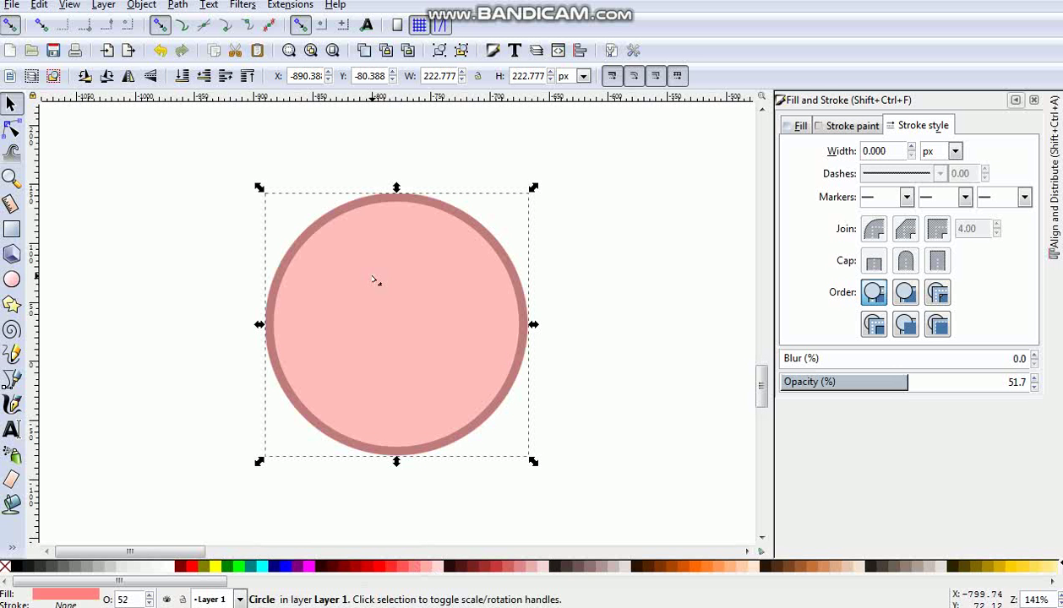
pyautogui.hotkey('ctrl', 'd')
pyautogui.moveTo(372, 280); pyautogui.dragTo(478, 262)
pyautogui.click(684, 563)
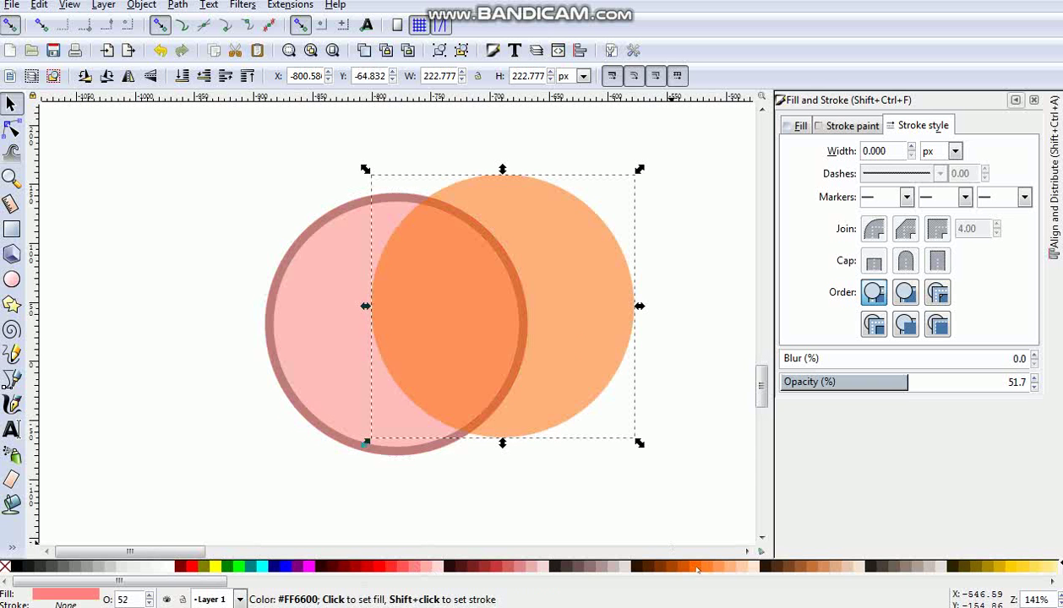
pyautogui.moveTo(561, 303); pyautogui.dragTo(560, 273)
# - Subtract a duplicate of the orange circle from the pink circle to cut a crescent, keeping the original orange circle
pyautogui.hotkey('ctrl', 'd')
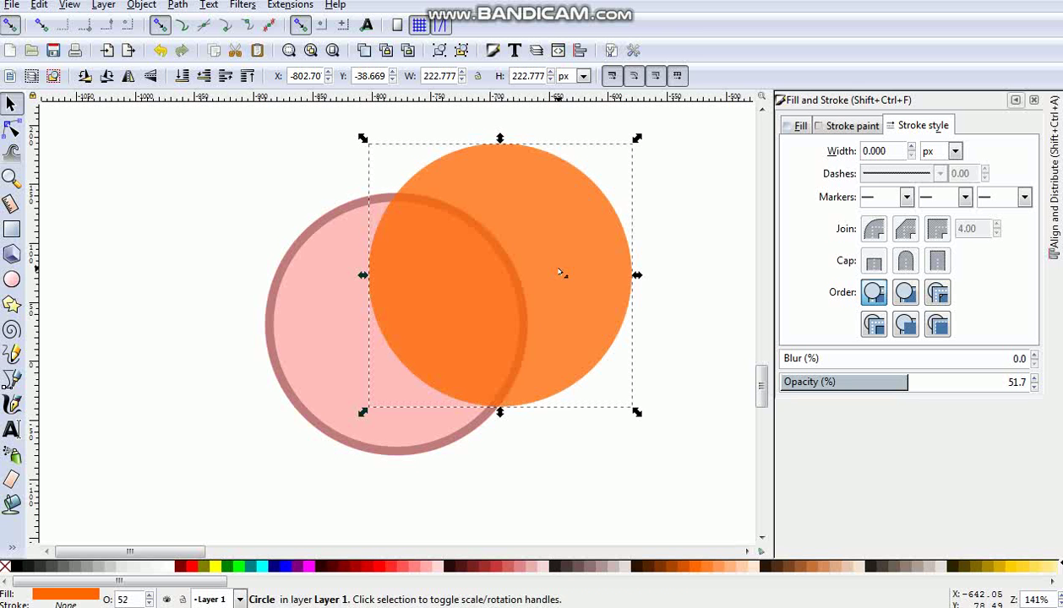
pyautogui.keyDown('shift'); pyautogui.click(329, 343); pyautogui.keyUp('shift')
pyautogui.hotkey('ctrl', '-')
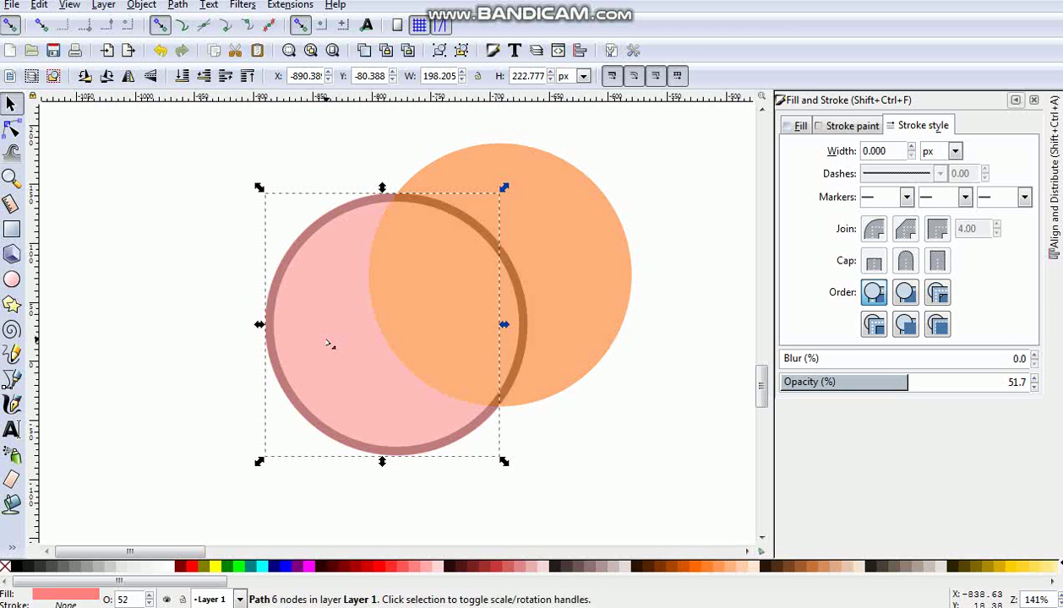
# - Move the orange circle over the crescent's lower-left part and intersect it with a duplicate of the crescent
pyautogui.moveTo(432, 297); pyautogui.dragTo(187, 398)
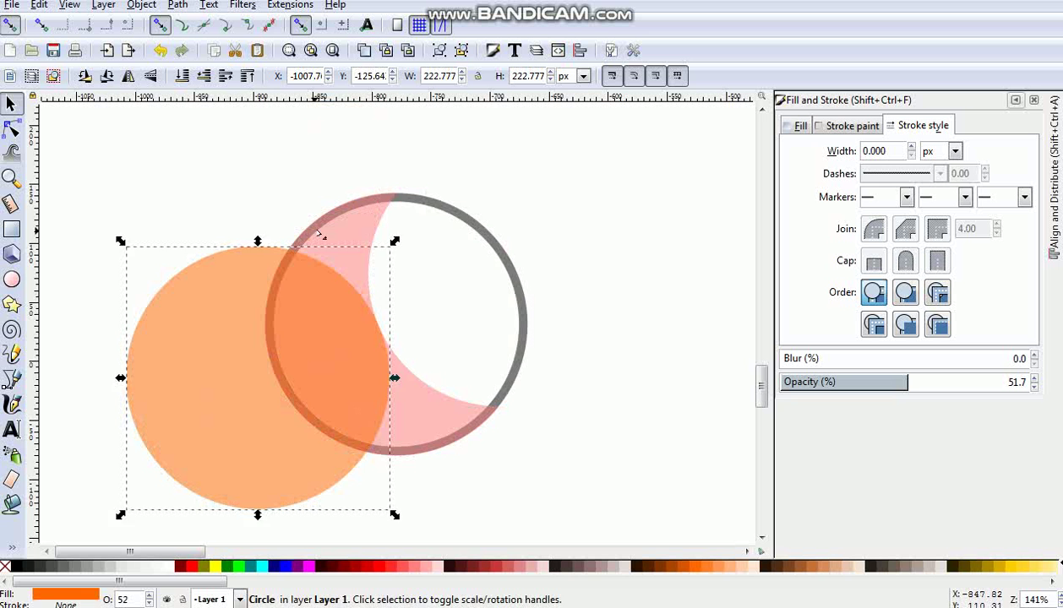
pyautogui.click(342, 232)
pyautogui.hotkey('ctrl', 'd')
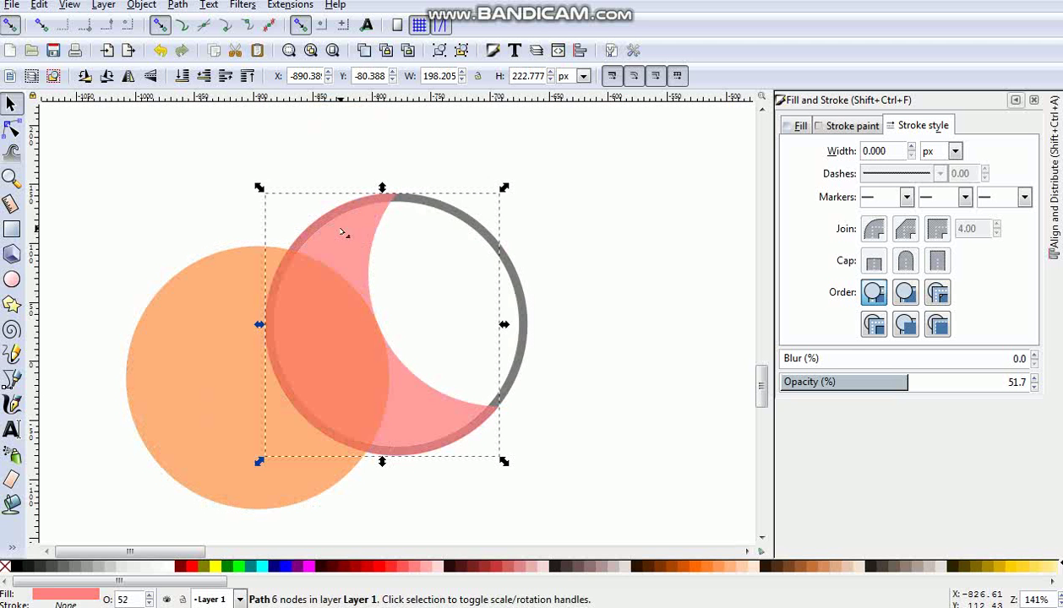
pyautogui.keyDown('shift'); pyautogui.click(193, 326); pyautogui.keyUp('shift')
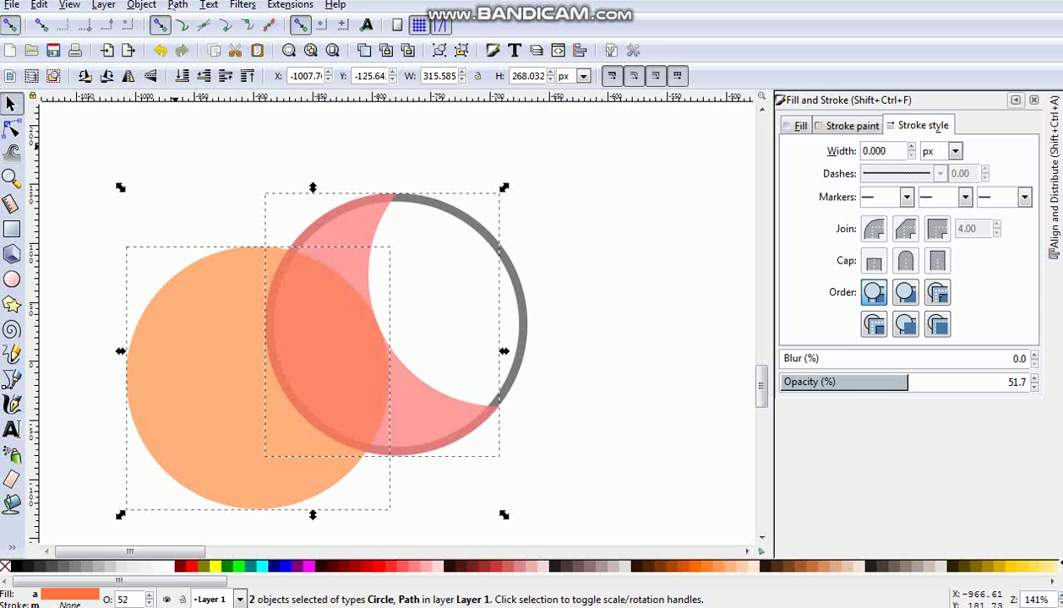
pyautogui.click(177, 4)
pyautogui.click(191, 133)
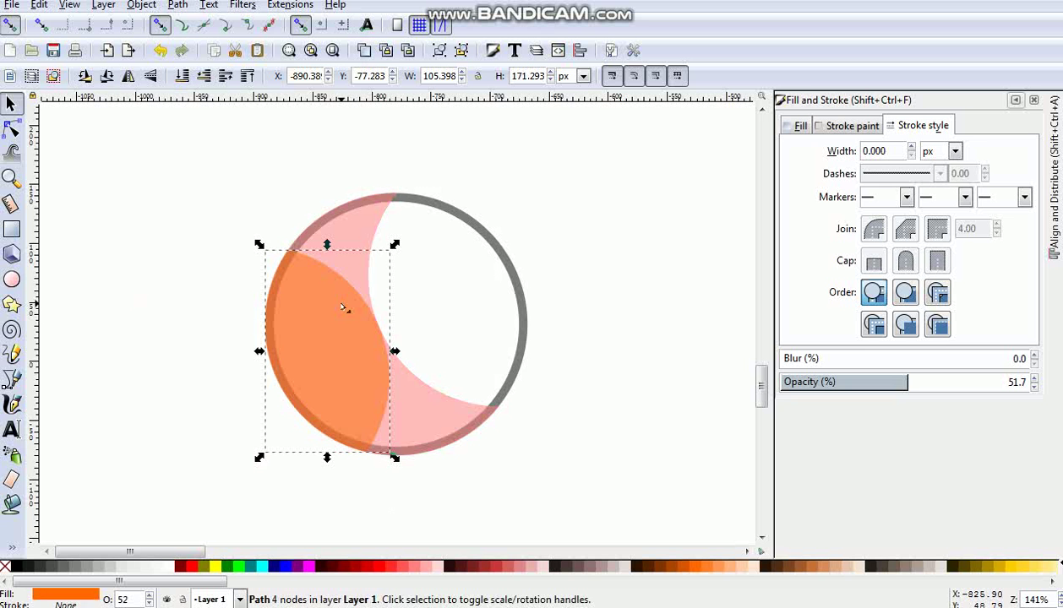
# - Subtract a duplicate of the orange intersection shape from the pink crescent
pyautogui.hotkey('ctrl', 'd')
pyautogui.keyDown('shift'); pyautogui.click(448, 414); pyautogui.keyUp('shift')
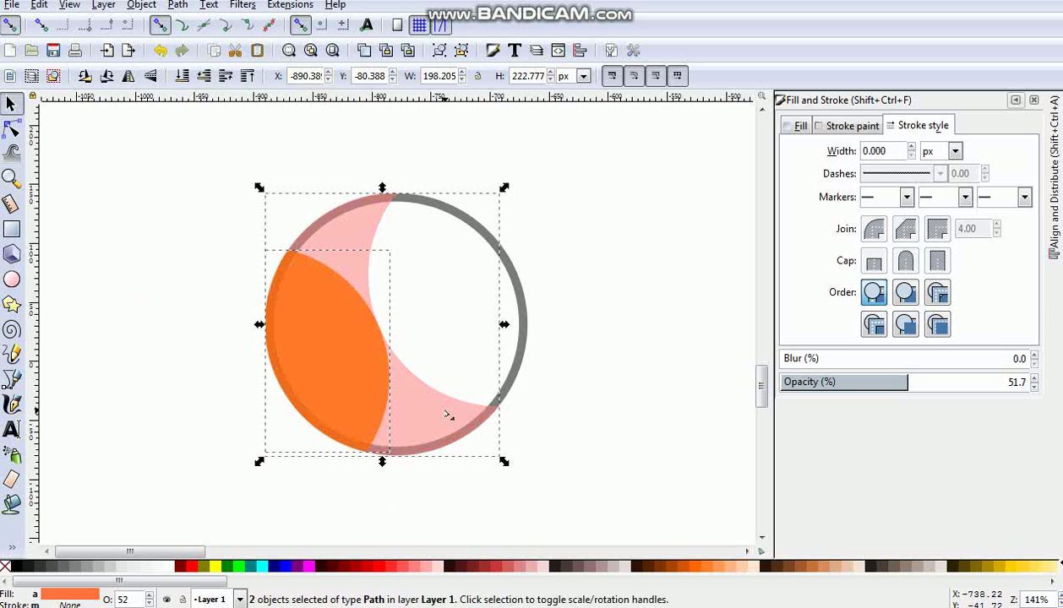
pyautogui.hotkey('ctrl', '+')
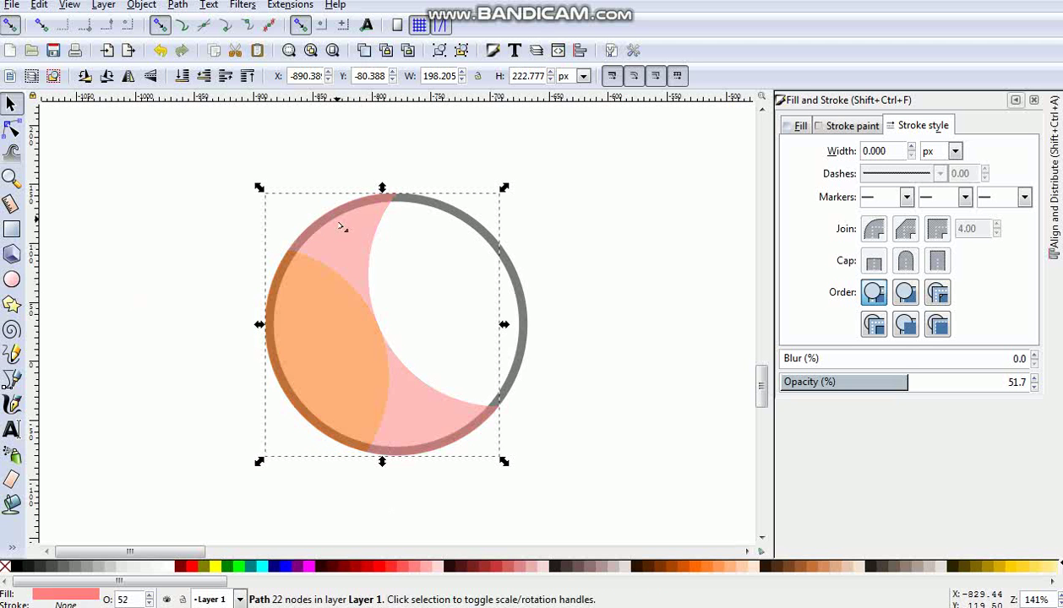
# - Break the cut pink path apart and delete the stray slivers along the ring's left edge, keeping the large pink piece
pyautogui.click(335, 222)
pyautogui.click(178, 4)
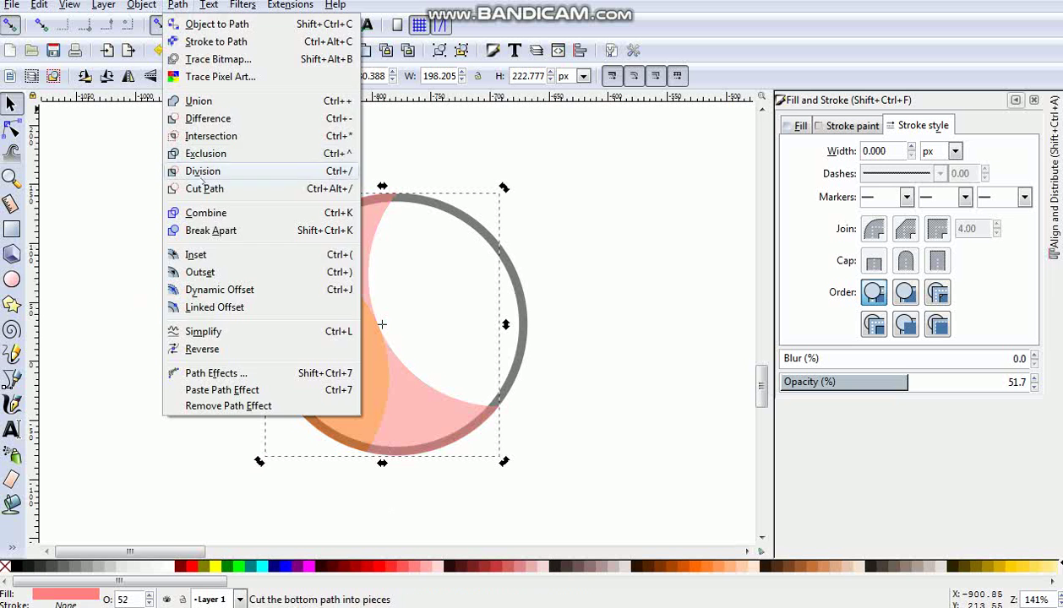
pyautogui.click(211, 230)
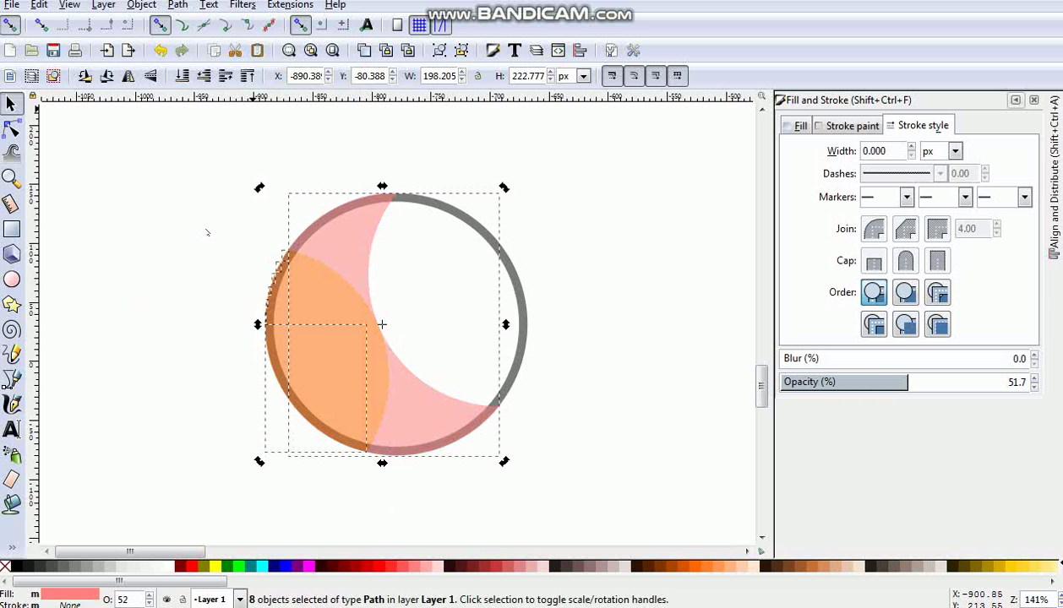
pyautogui.press('shift')
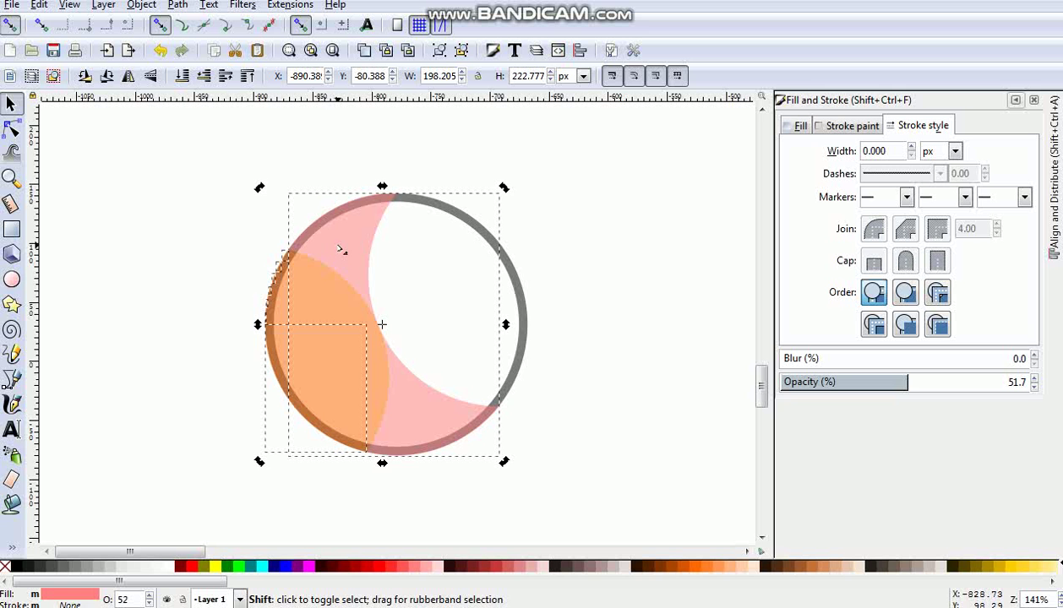
pyautogui.keyDown('shift'); pyautogui.click(340, 250); pyautogui.keyUp('shift')
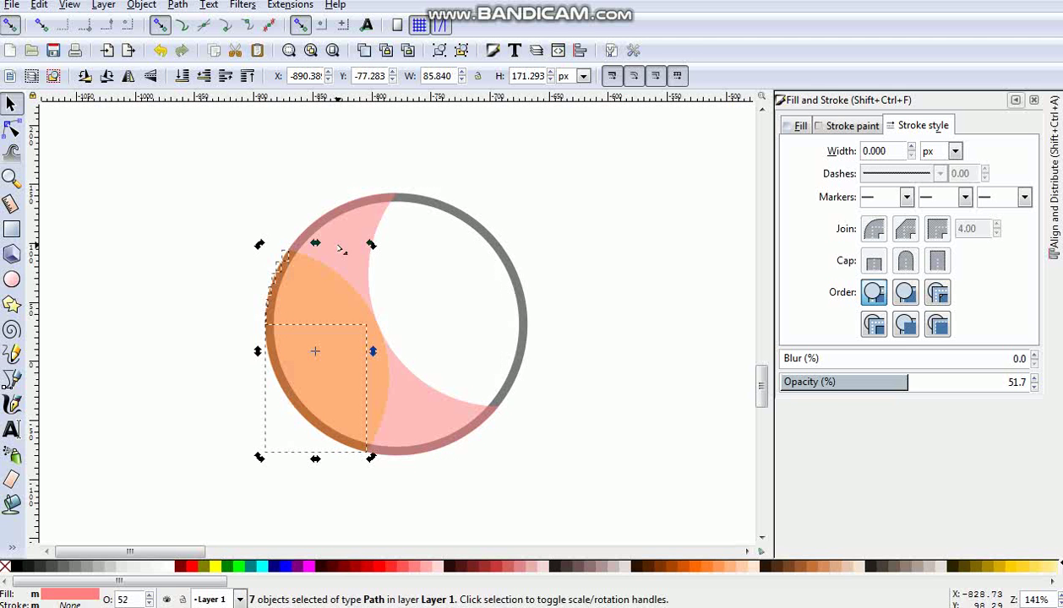
pyautogui.press('Escape')
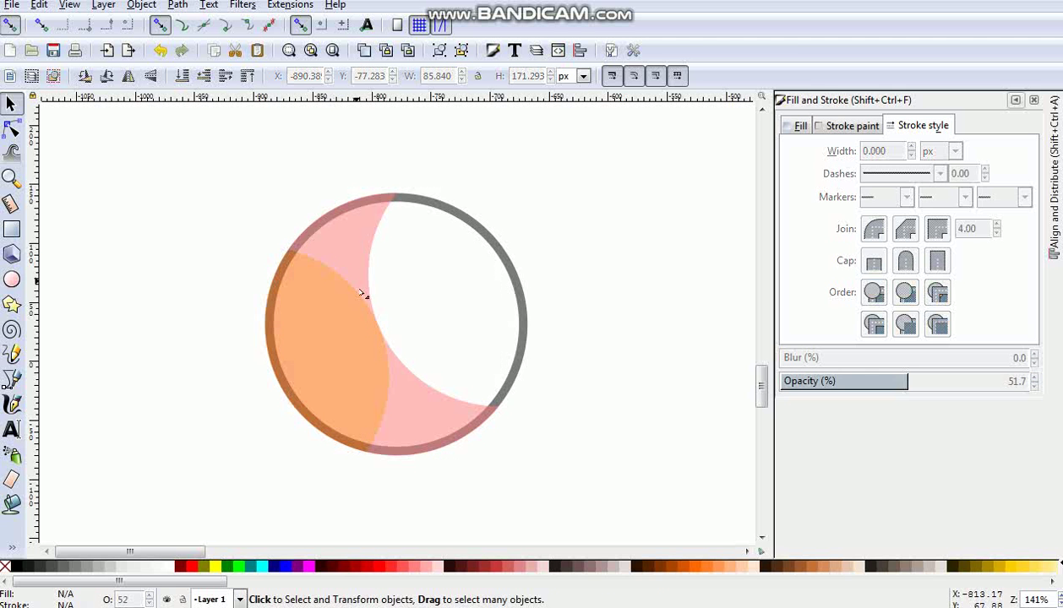
# - Nudge the orange shape slightly up and to the right so it overlaps the narrow pink bridge beside it
pyautogui.press('+')
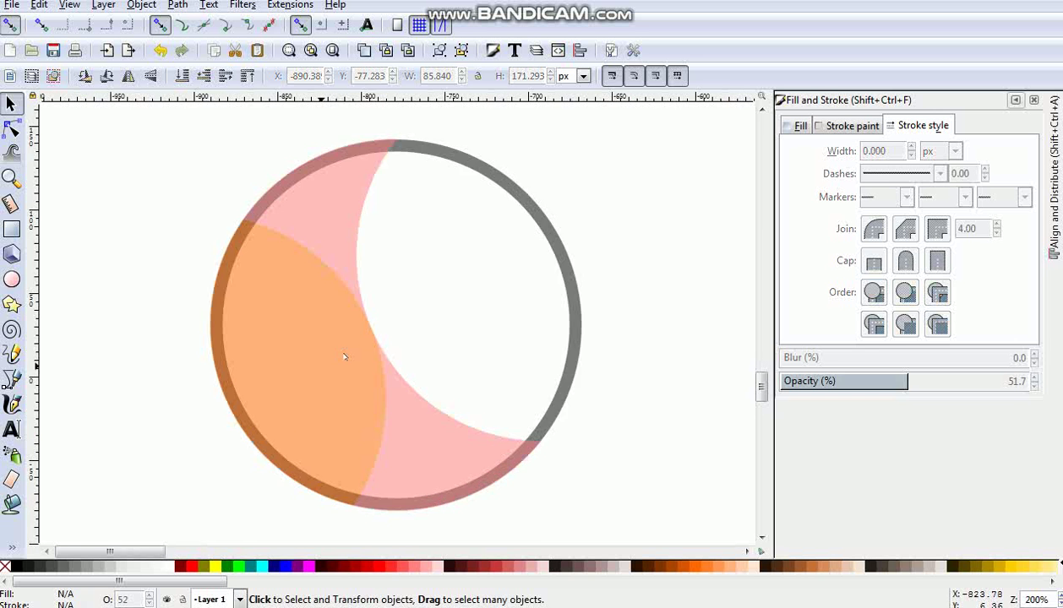
pyautogui.press('+')
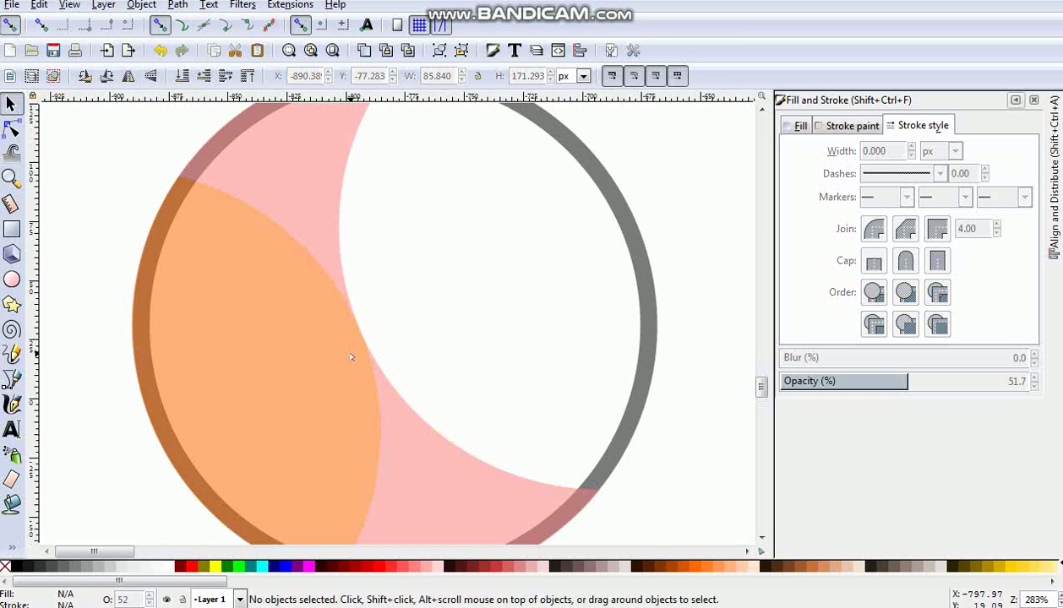
pyautogui.click(348, 361)
pyautogui.moveTo(334, 367); pyautogui.dragTo(341, 365)
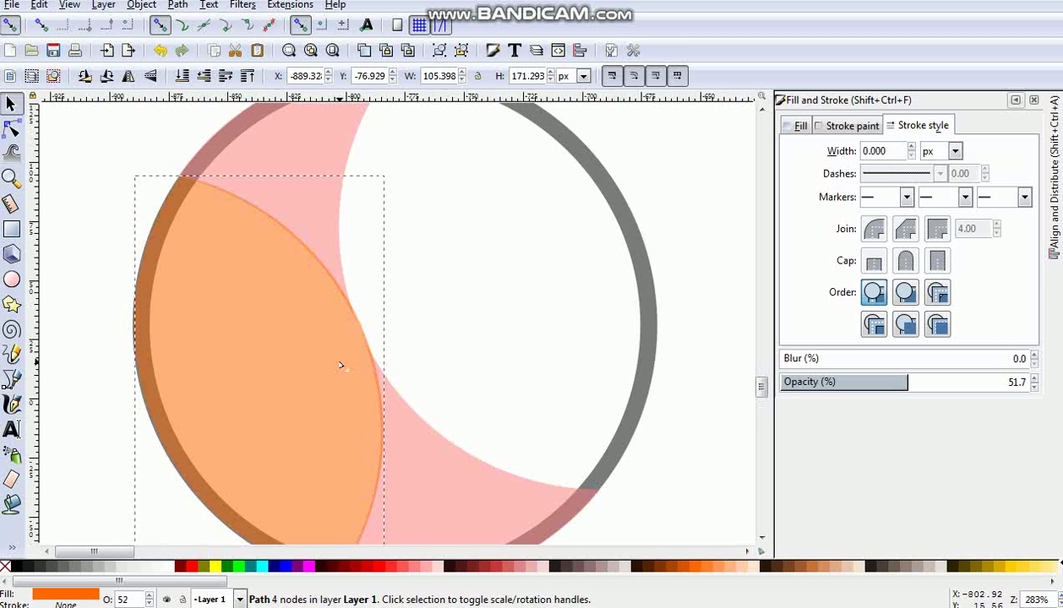
pyautogui.moveTo(340, 365); pyautogui.dragTo(340, 364)
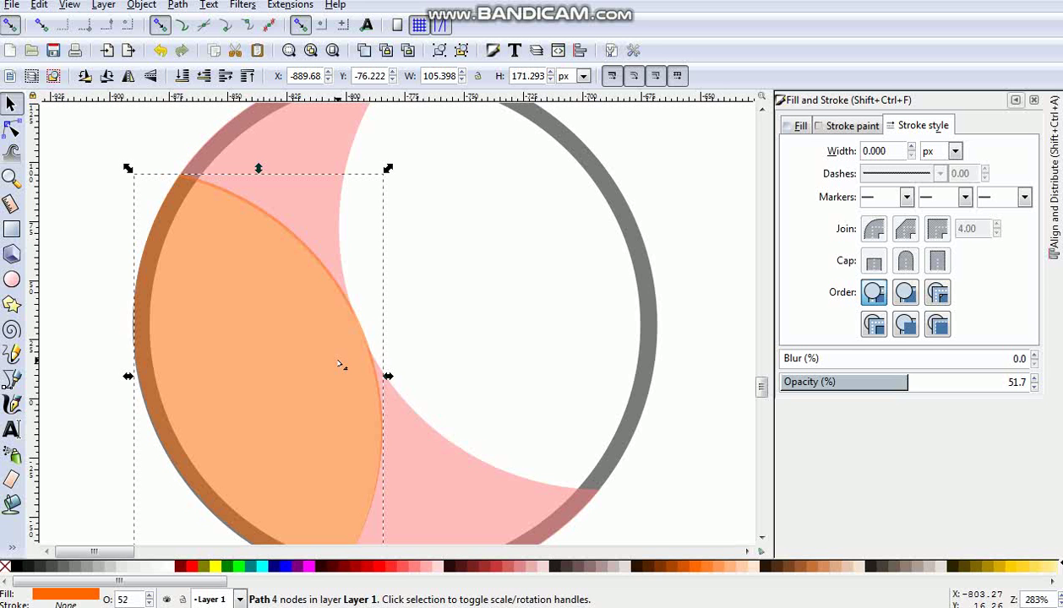
# - Subtract a duplicate of the nudged orange shape from the pink piece to separate its upper and lower parts
pyautogui.hotkey('ctrl', 'd')
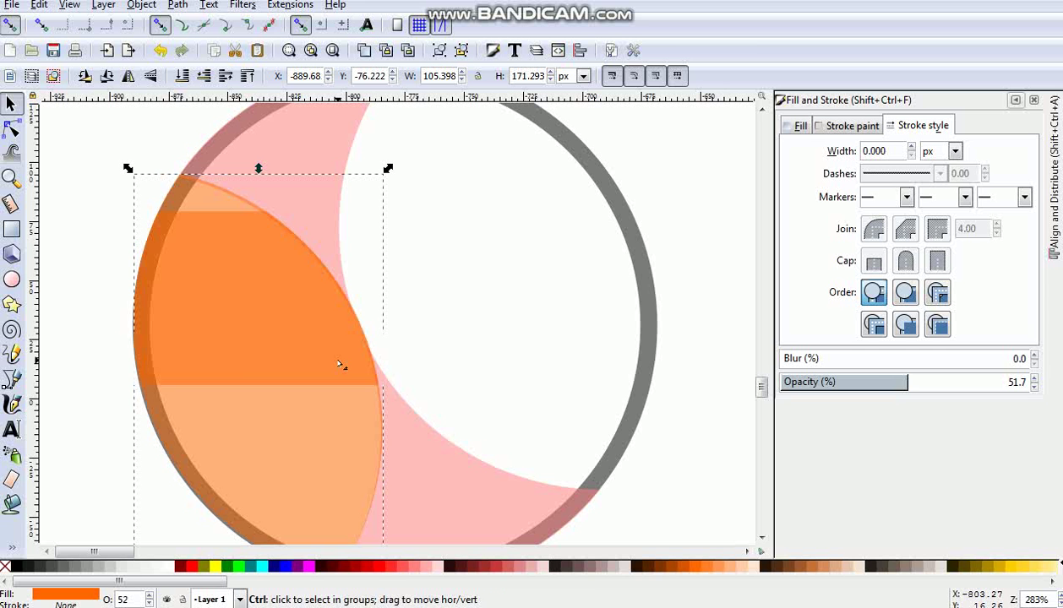
pyautogui.keyDown('shift'); pyautogui.click(428, 448); pyautogui.keyUp('shift')
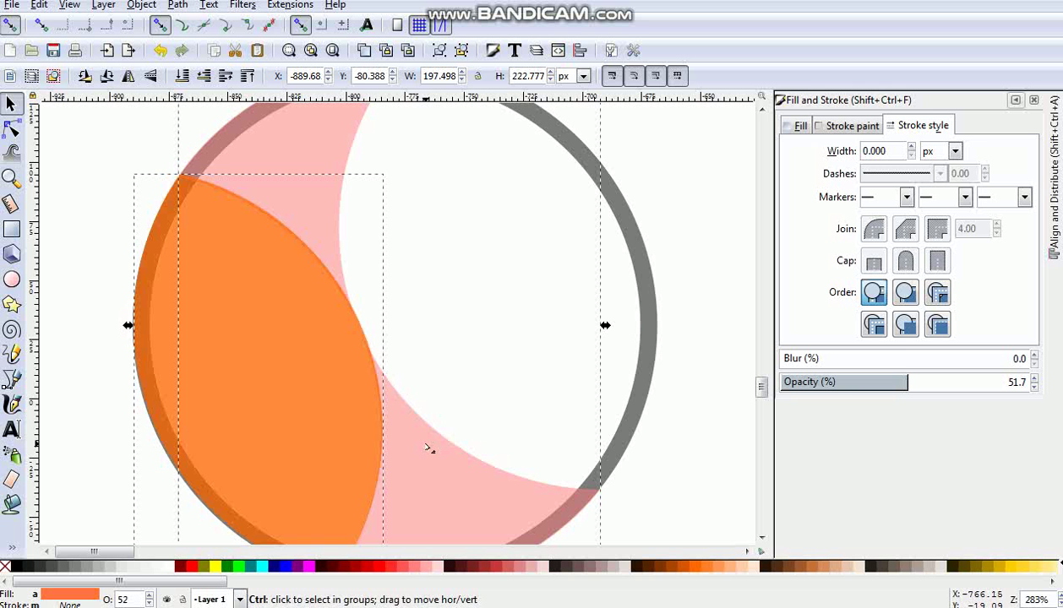
pyautogui.hotkey('ctrl', 'z')
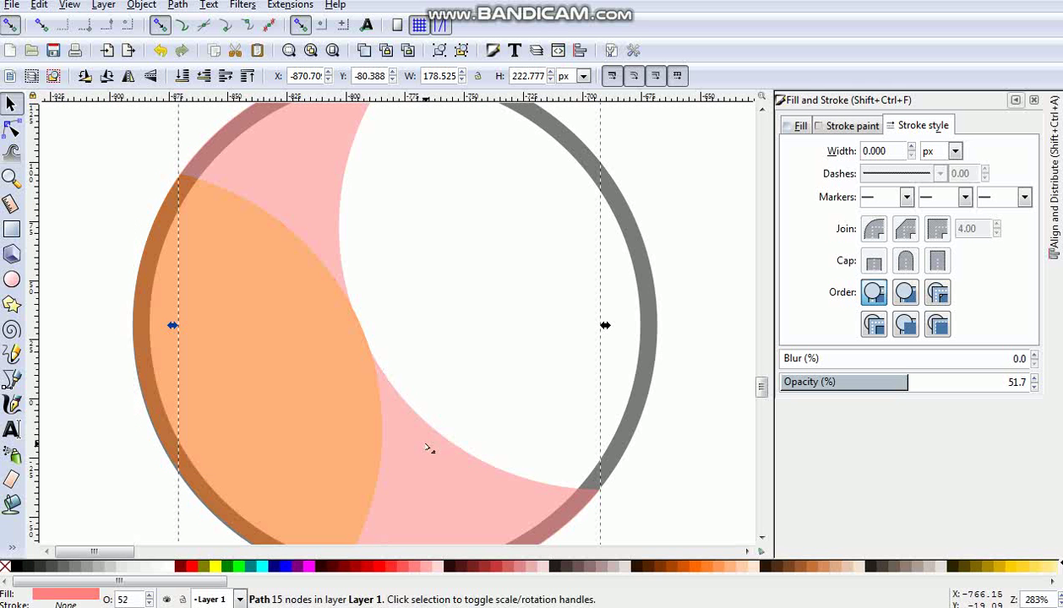
pyautogui.click(349, 408)
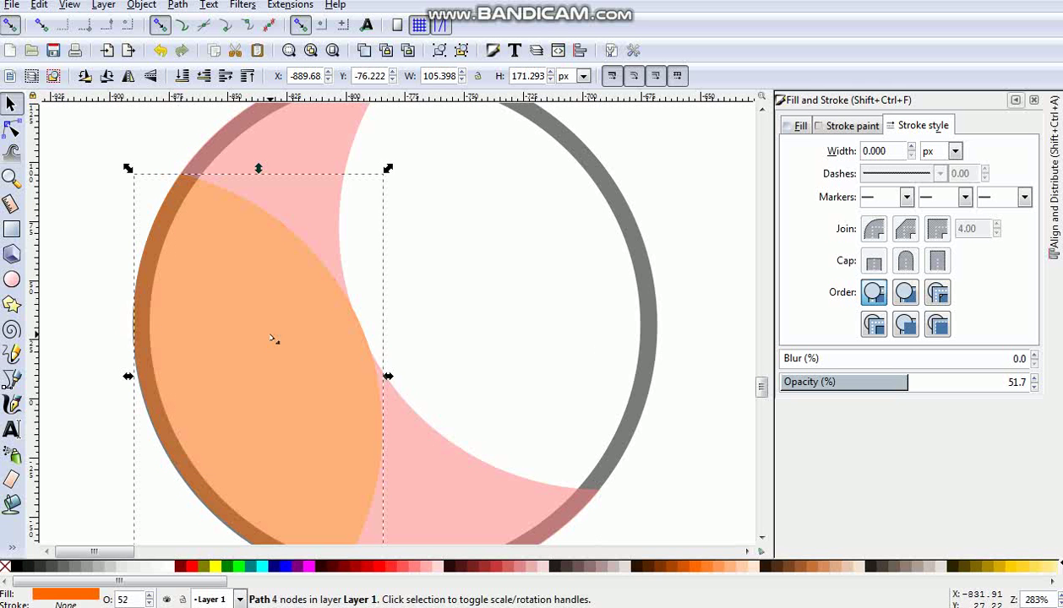
# - Break the pink path apart and delete its lower part, keeping only the upper pink piece
pyautogui.click(298, 222)
pyautogui.click(177, 5)
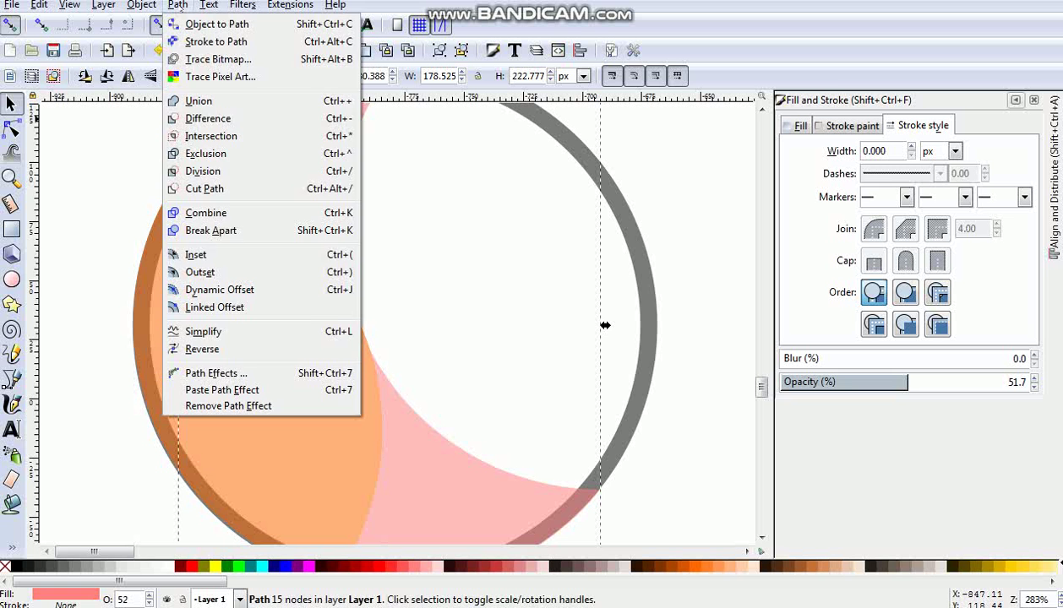
pyautogui.click(211, 229)
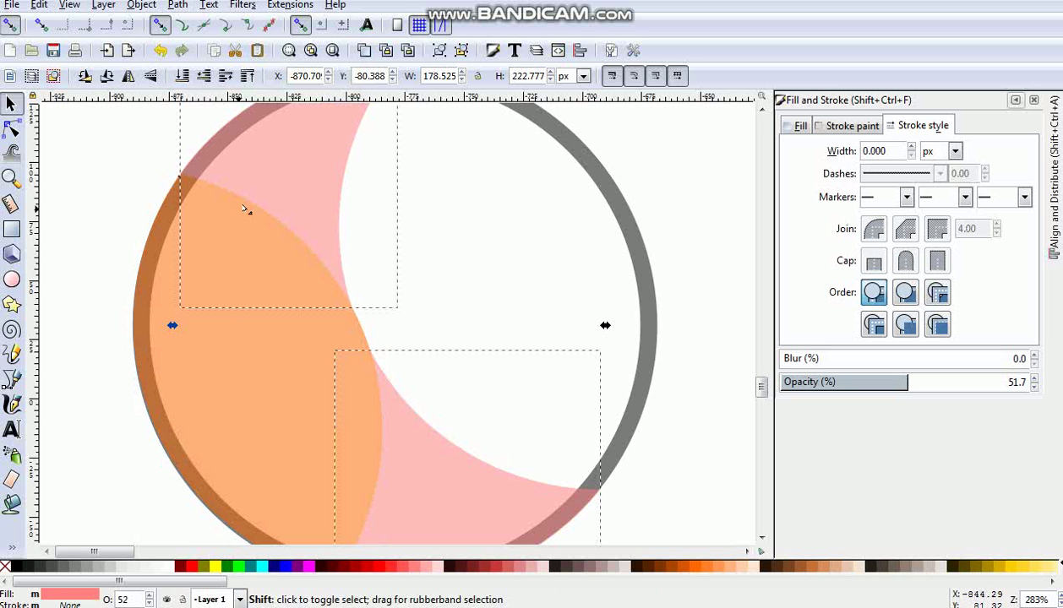
pyautogui.keyDown('shift'); pyautogui.click(272, 180); pyautogui.keyUp('shift')
pyautogui.press('Delete')
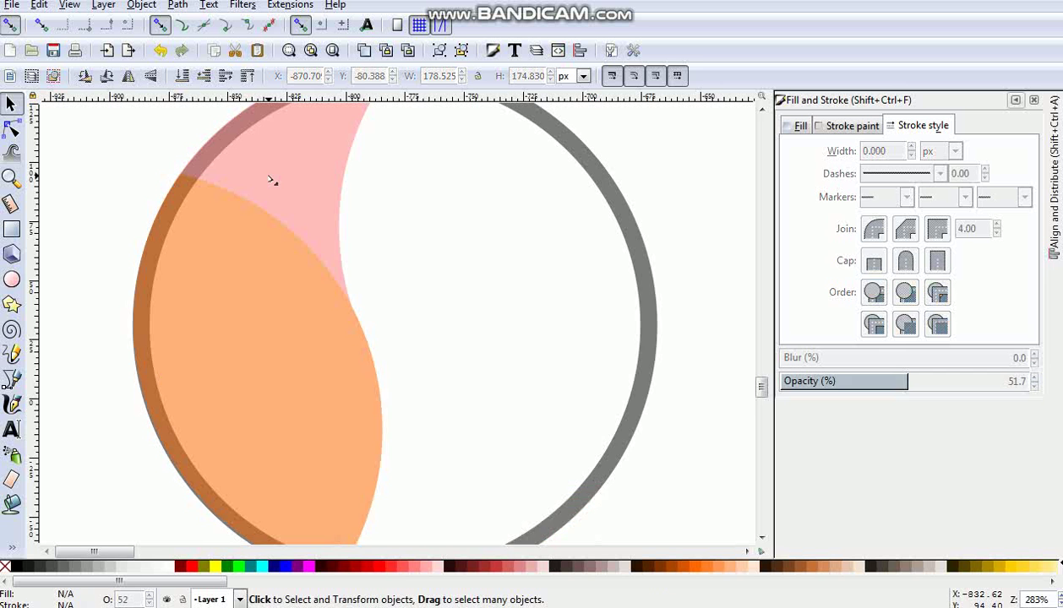
# - Merge the upper pink piece and the orange shape into one path with Union
pyautogui.press('-')
pyautogui.press('-')
pyautogui.click(339, 246)
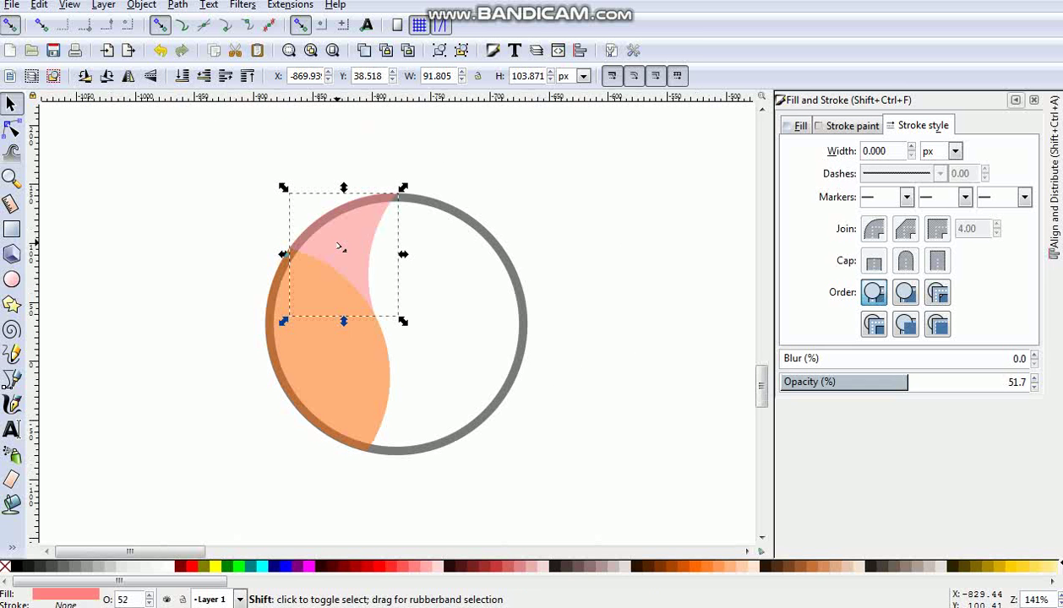
pyautogui.keyDown('shift'); pyautogui.click(351, 352); pyautogui.keyUp('shift')
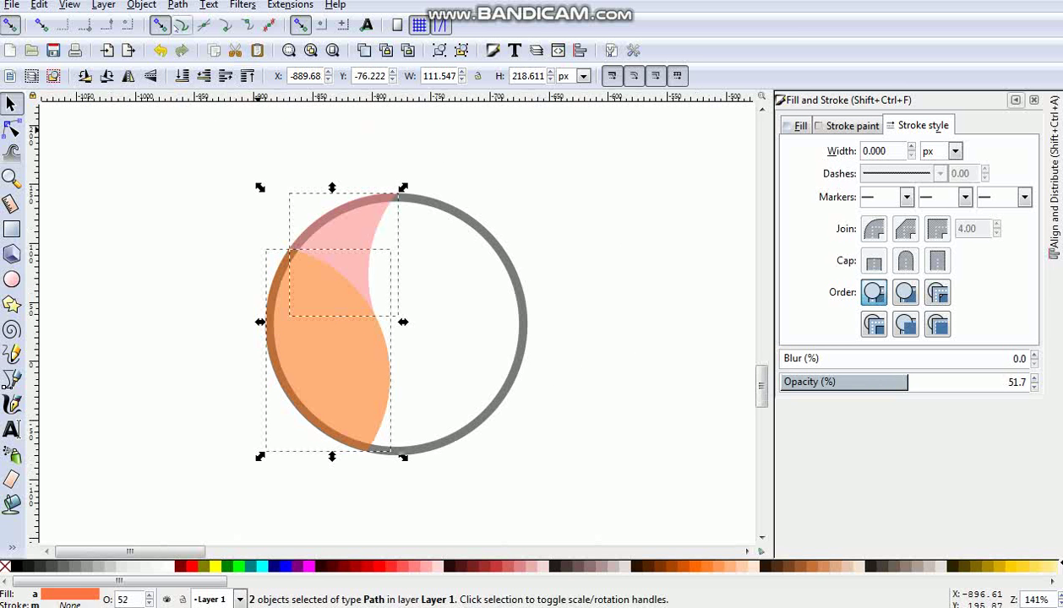
pyautogui.click(176, 5)
pyautogui.click(197, 99)
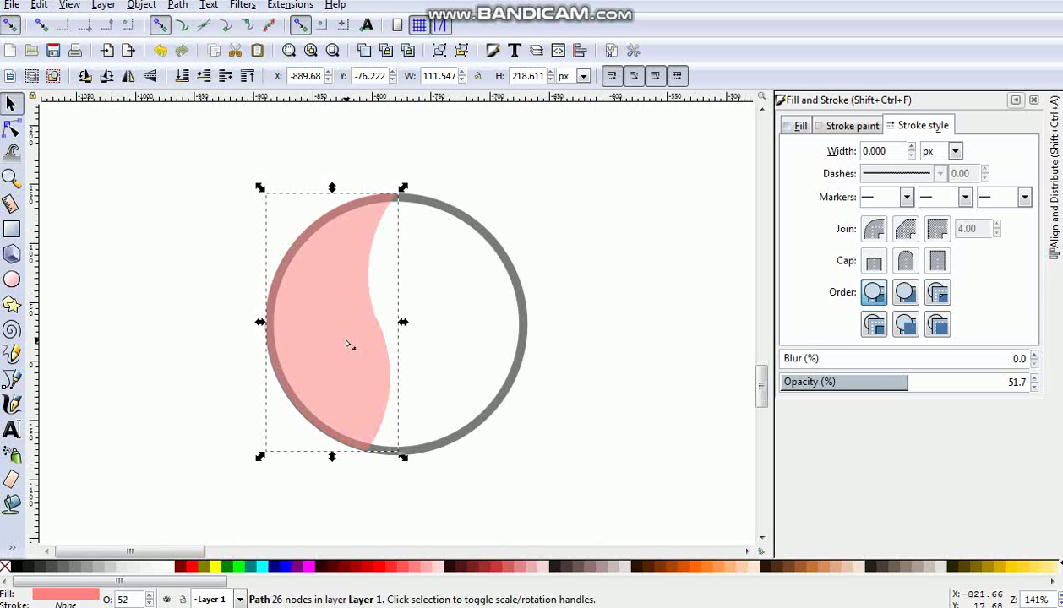
# - Delete the surplus nodes clustered around the former seam between the pink and orange pieces of the merged path
pyautogui.press('n')
pyautogui.moveTo(259, 231); pyautogui.dragTo(440, 315)
pyautogui.press('Delete')
# - Remove the junction node from the pink shape's inner edge and bend the upper part of that edge inward
pyautogui.click(375, 317)
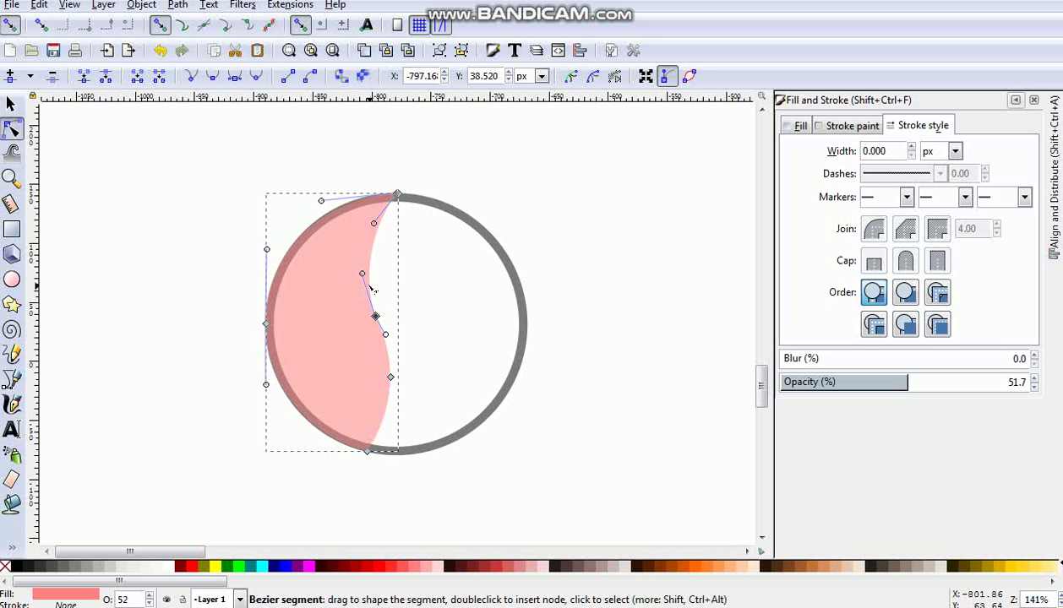
pyautogui.moveTo(362, 274); pyautogui.dragTo(332, 267)
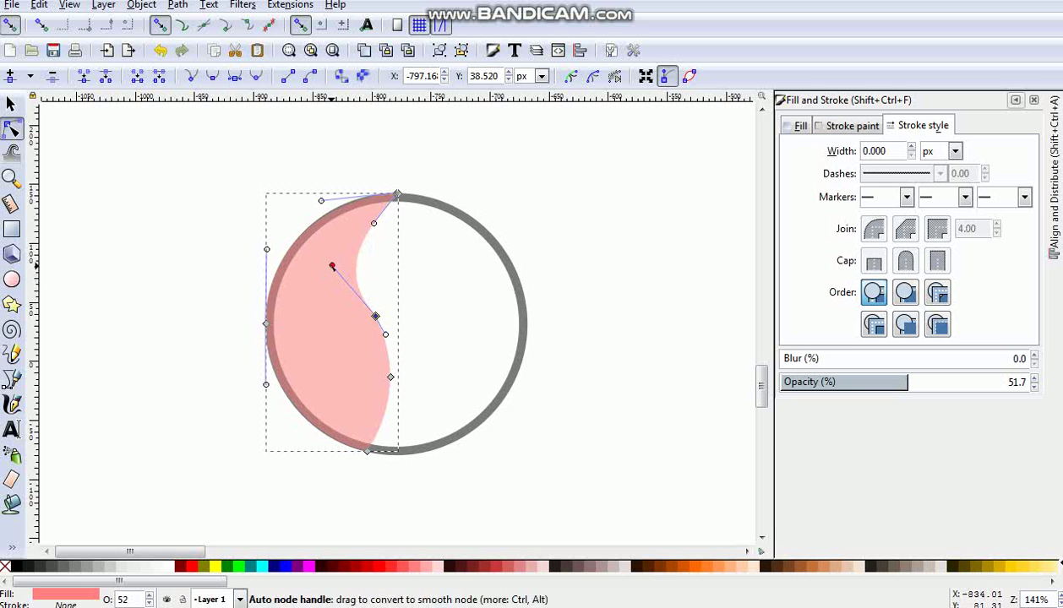
pyautogui.hotkey('ctrl', 'z')
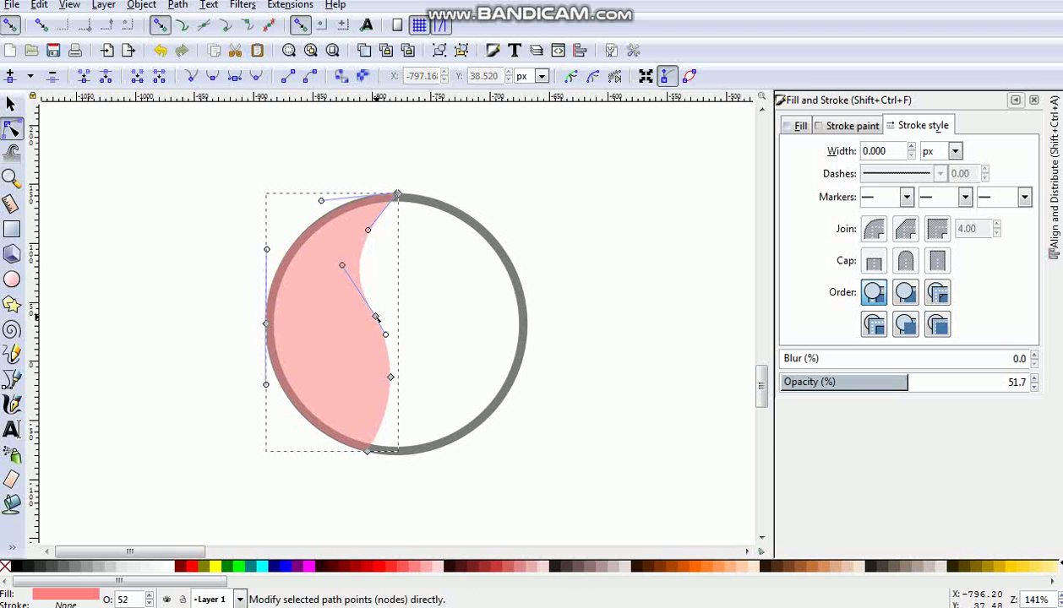
pyautogui.click(375, 317)
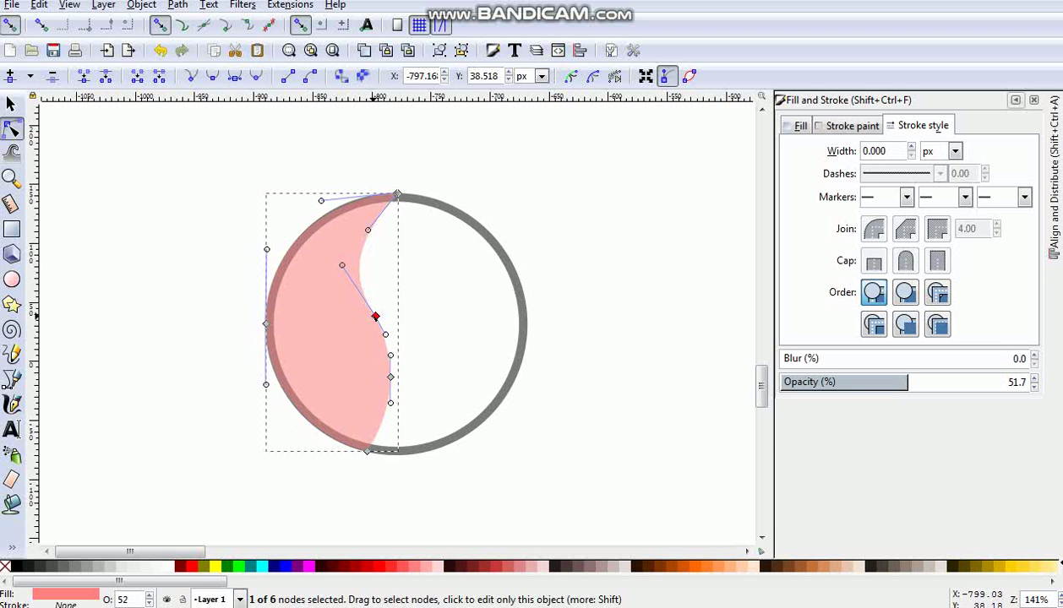
pyautogui.press('Delete')
pyautogui.moveTo(376, 305); pyautogui.dragTo(342, 239)
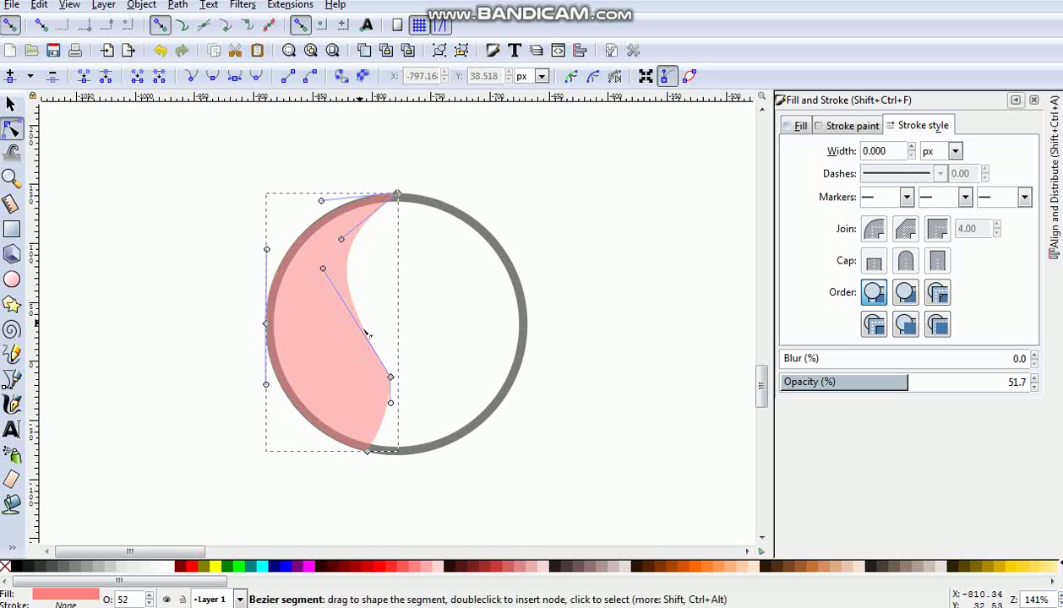
# - Make the node at the lower bulge of the pink shape's inner edge smooth
pyautogui.click(389, 375)
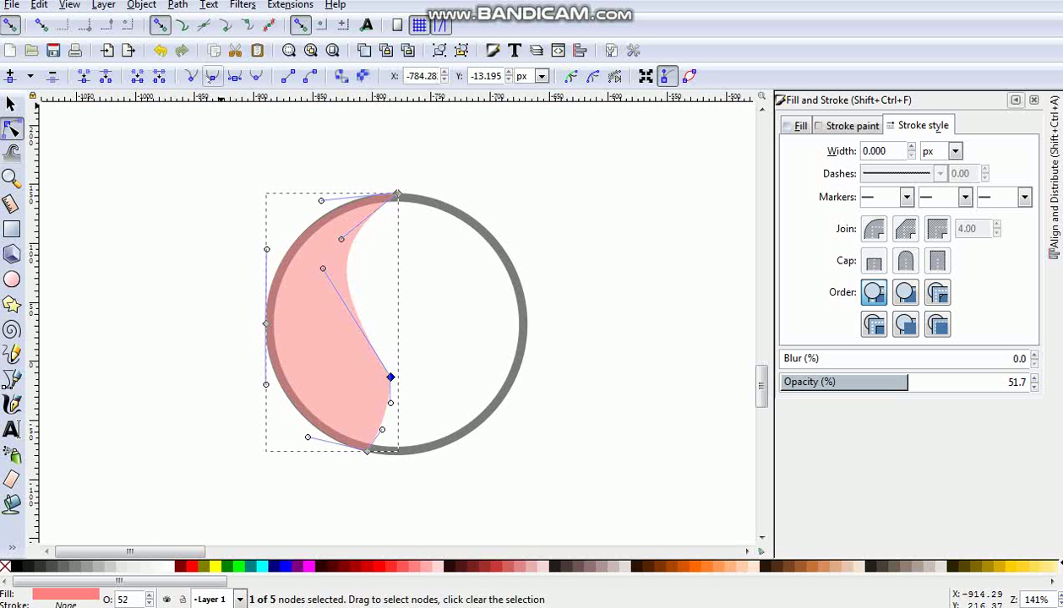
pyautogui.click(211, 78)
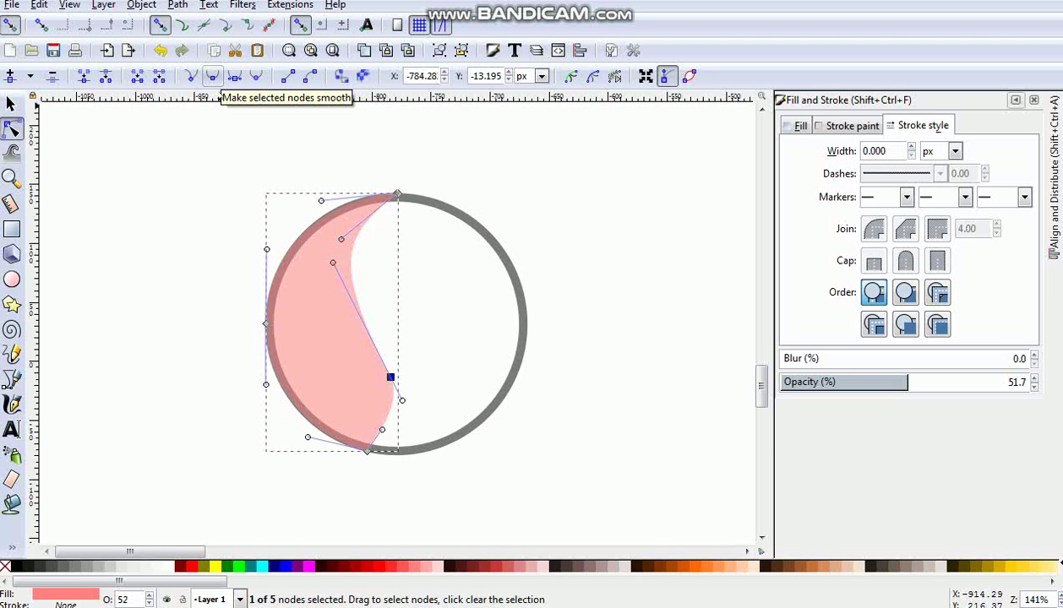
pyautogui.click(418, 314)
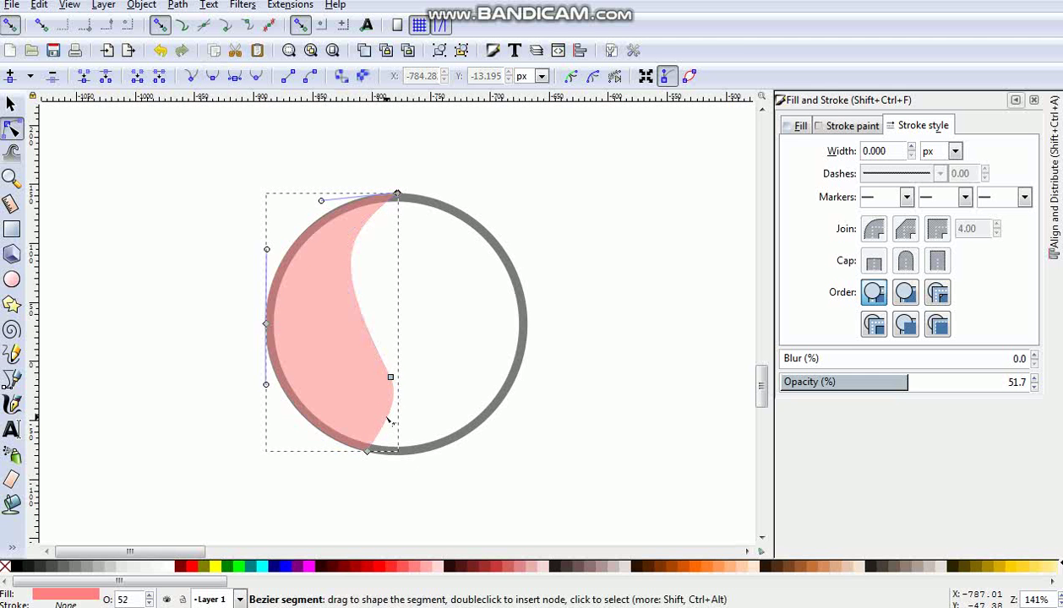
# - Raise the smooth node slightly and reshape the curve segments above and below it into a flowing S-shaped inner edge
pyautogui.moveTo(388, 420); pyautogui.dragTo(391, 427)
pyautogui.click(390, 378)
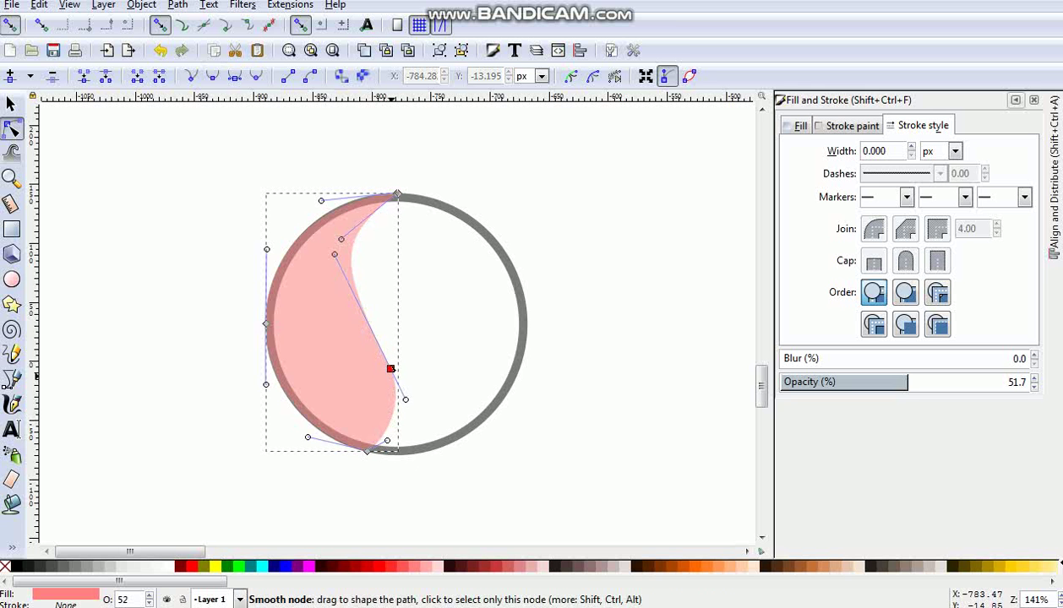
pyautogui.moveTo(390, 378); pyautogui.dragTo(387, 346)
pyautogui.moveTo(389, 409); pyautogui.dragTo(398, 416)
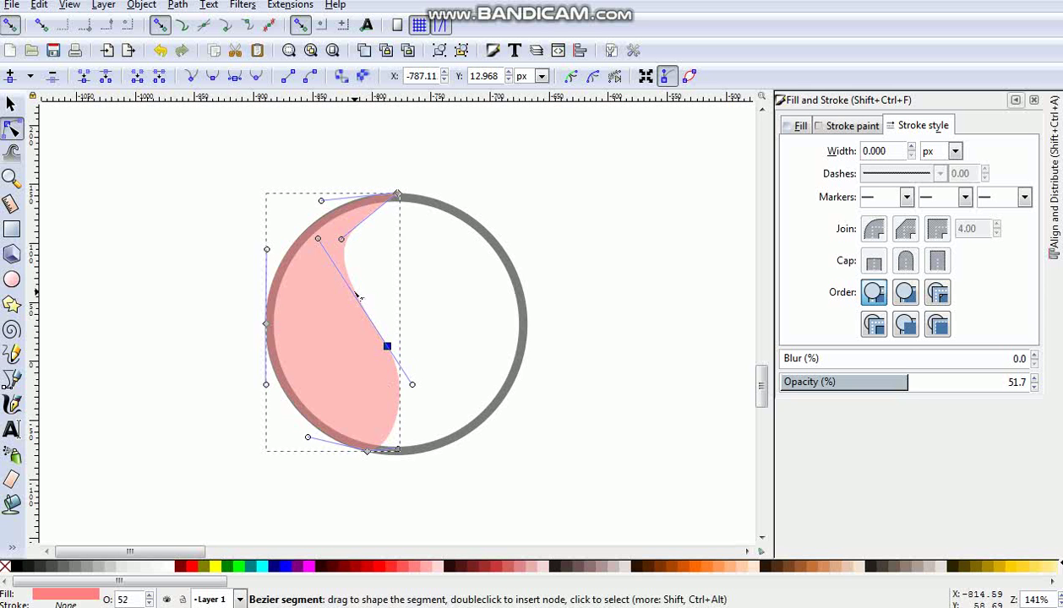
pyautogui.moveTo(355, 292); pyautogui.dragTo(369, 320)
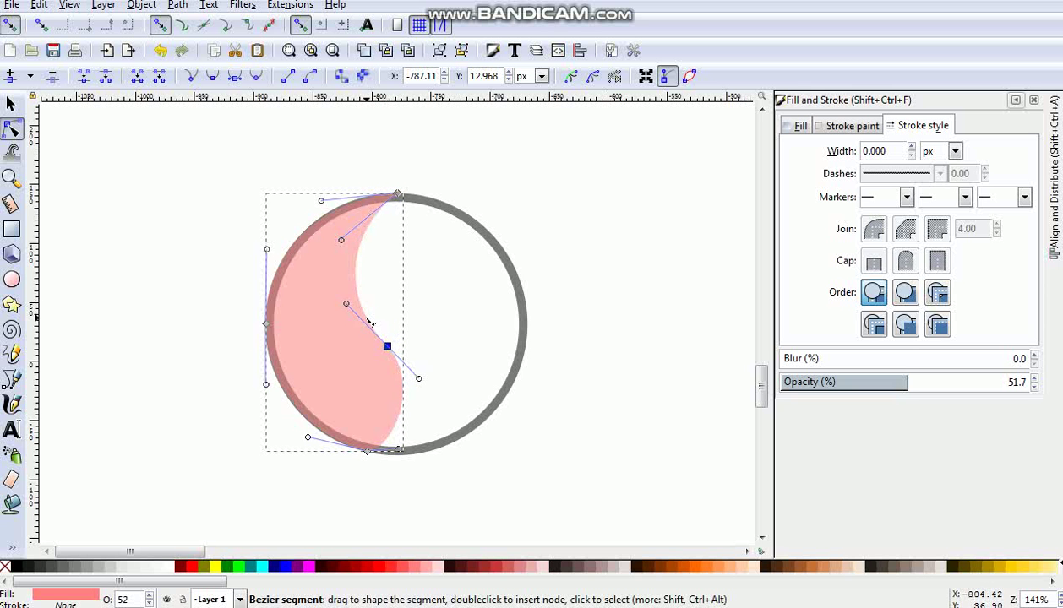
pyautogui.click(173, 289)
pyautogui.click(173, 289)
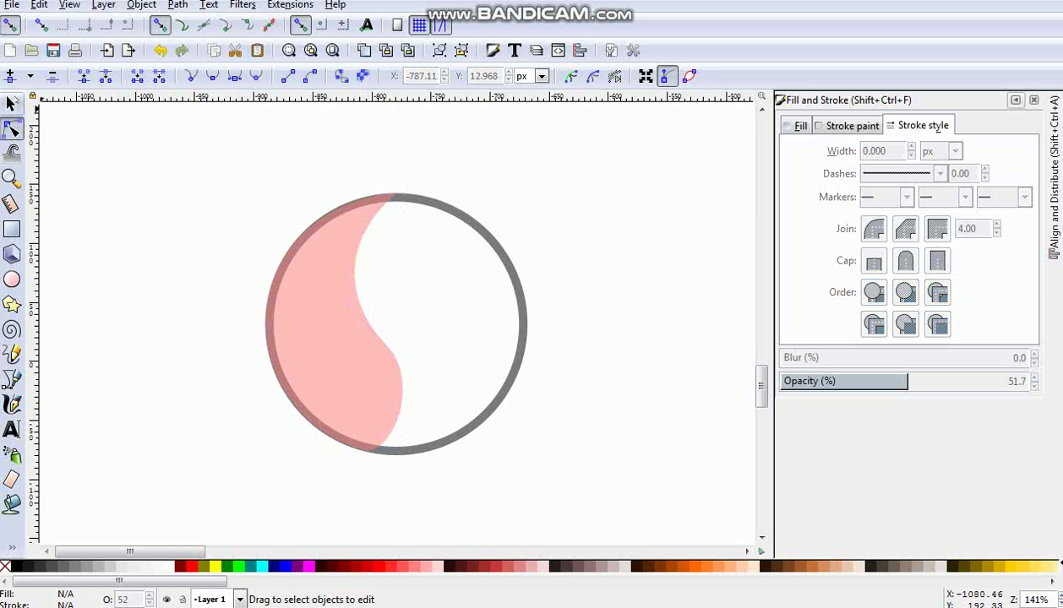
# - Remove the pink shape's fill and give it a black stroke
pyautogui.click(12, 103)
pyautogui.click(338, 337)
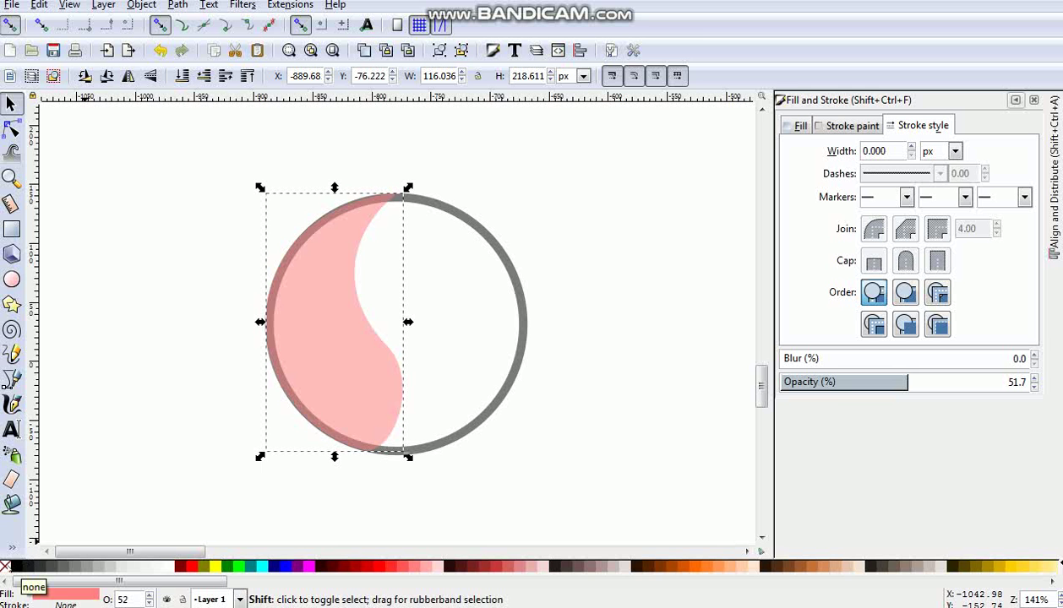
pyautogui.click(6, 566)
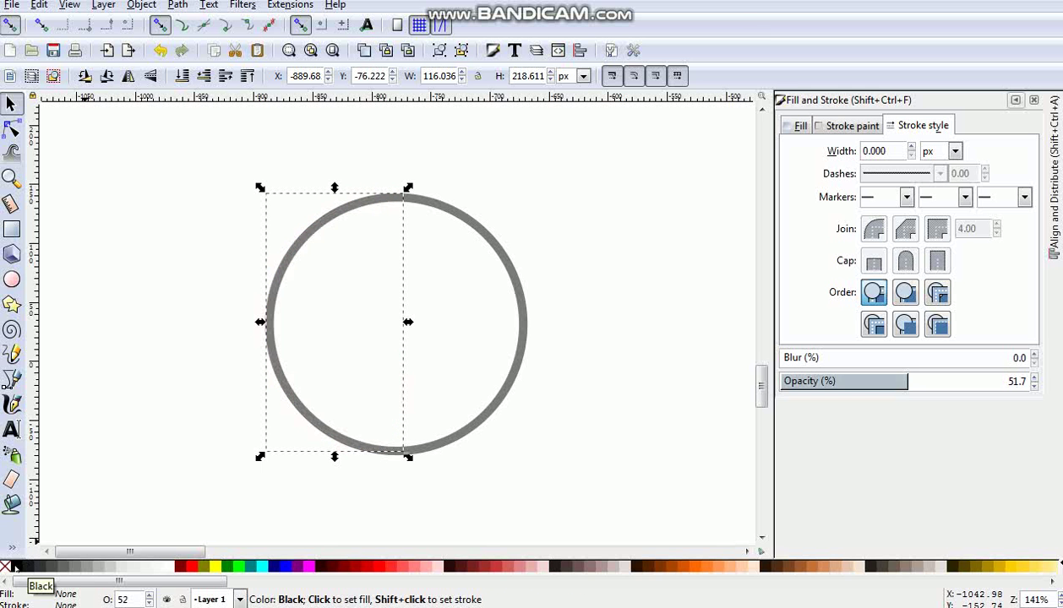
pyautogui.keyDown('shift'); pyautogui.click(16, 565); pyautogui.keyUp('shift')
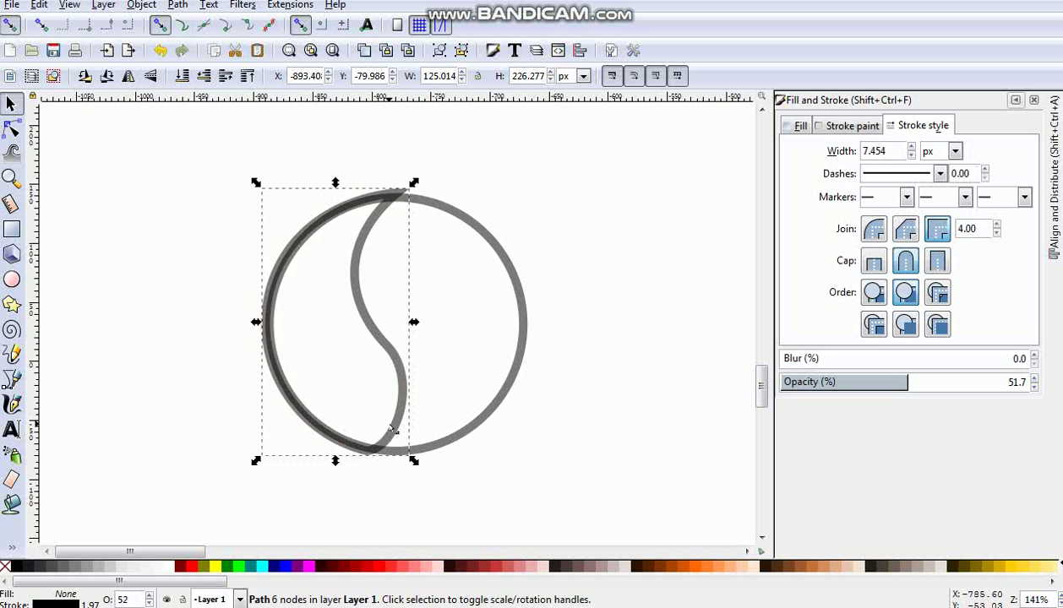
# - Scale the S-curved outline down to about 119 × 216 px and shift it slightly down onto the ring's lower-left edge
pyautogui.moveTo(396, 431); pyautogui.dragTo(417, 462)
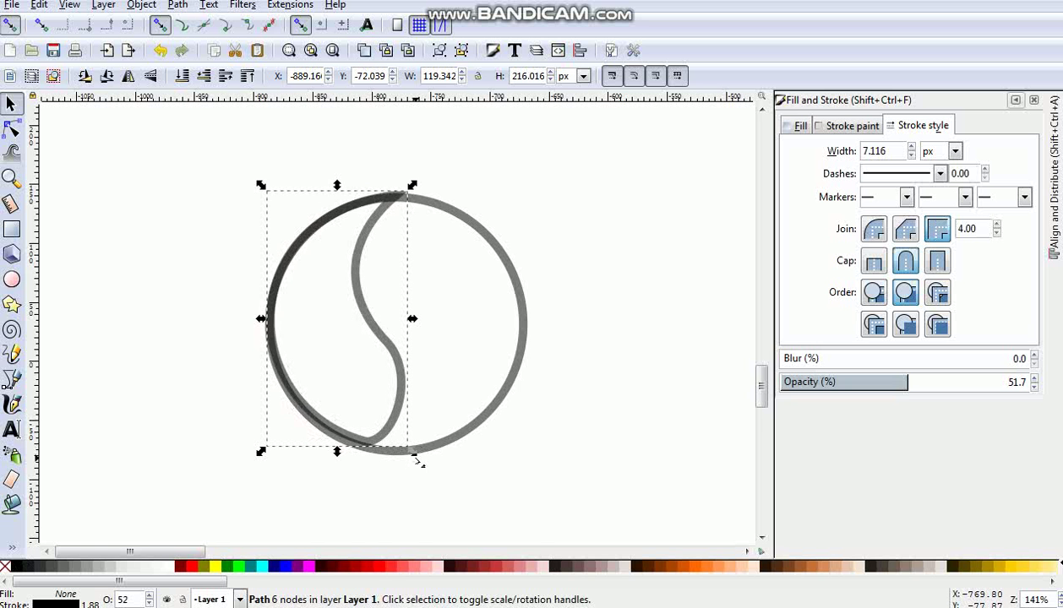
pyautogui.press('+')
pyautogui.press('+')
pyautogui.press('-')
pyautogui.press('space')
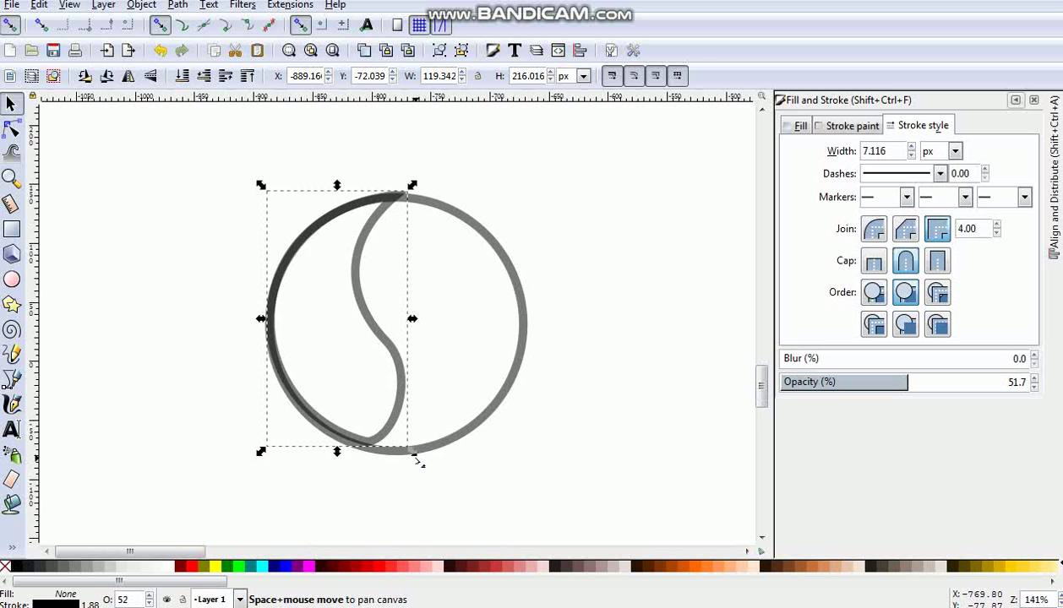
pyautogui.moveTo(400, 444); pyautogui.dragTo(402, 449)
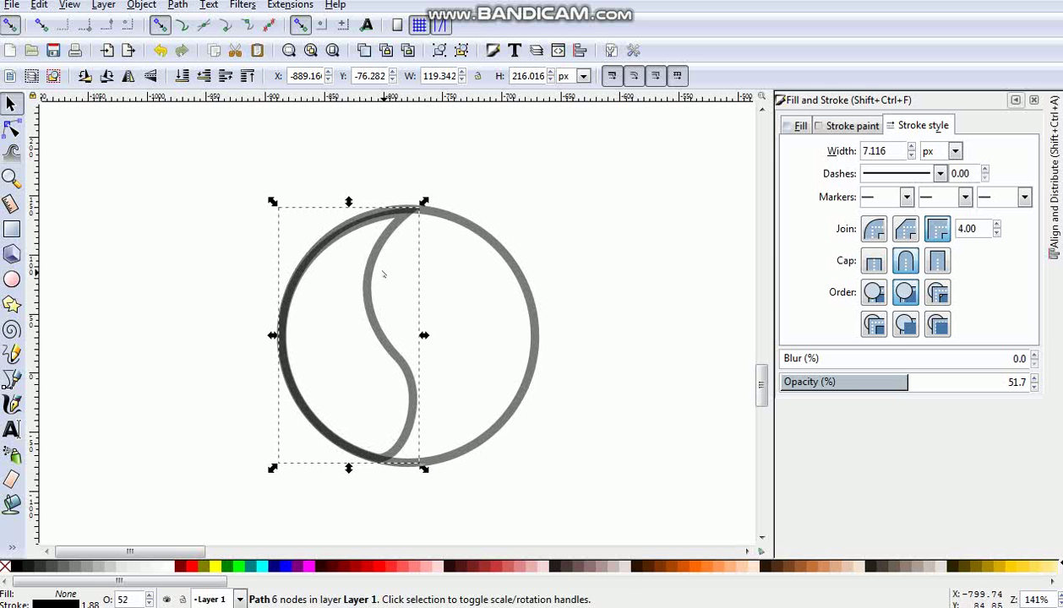
# - Arrange two mirrored copies of the S-curved outline, one overlapping the ring's left side and one its right side
pyautogui.click(373, 268)
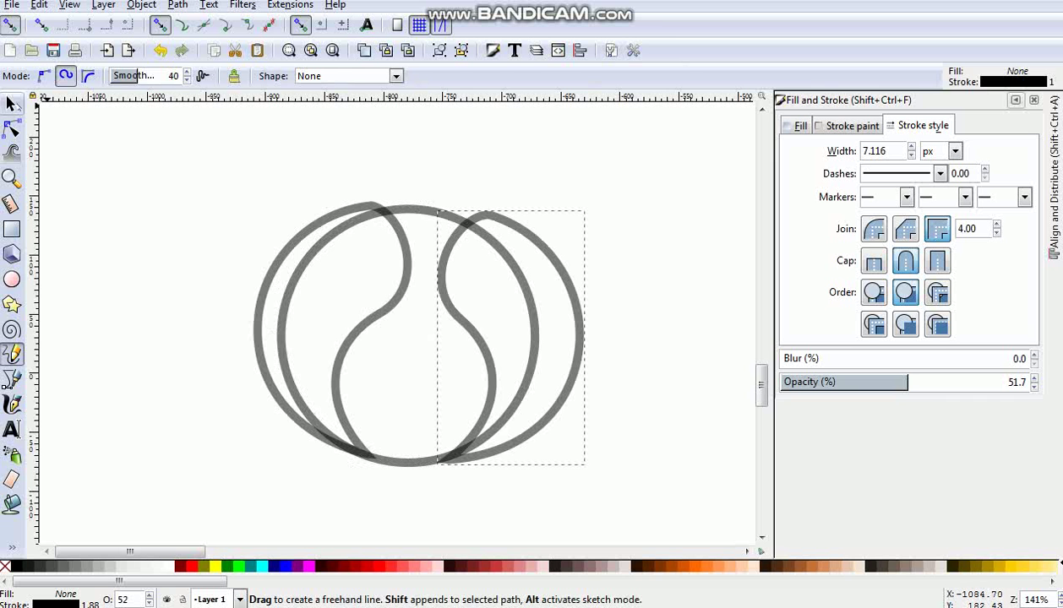
pyautogui.press('s')
pyautogui.click(365, 222)
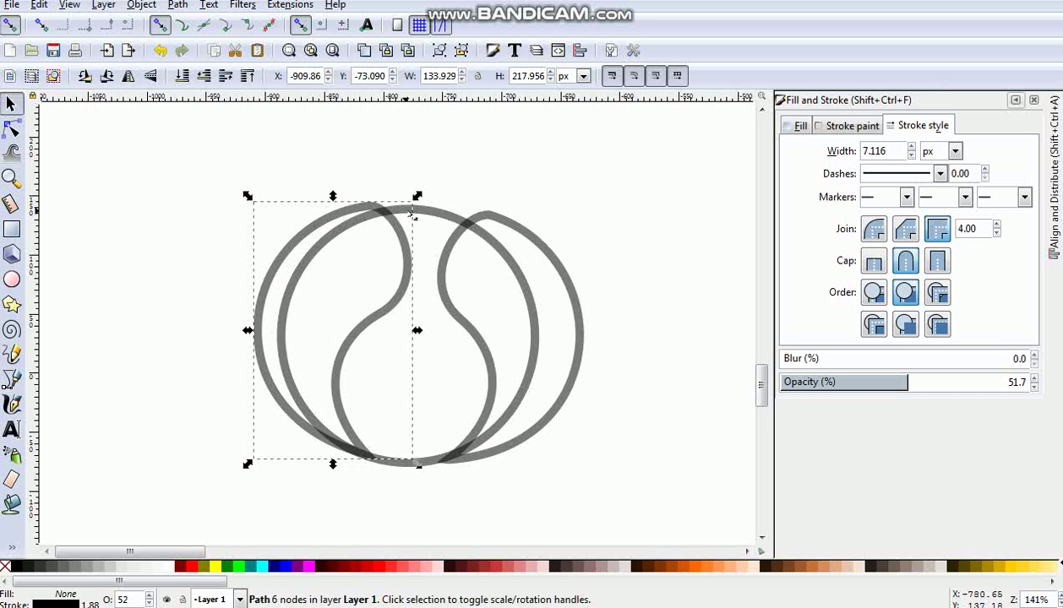
# - Convert the strokes of the ring, the left outline and the right outline to paths
pyautogui.click(434, 215)
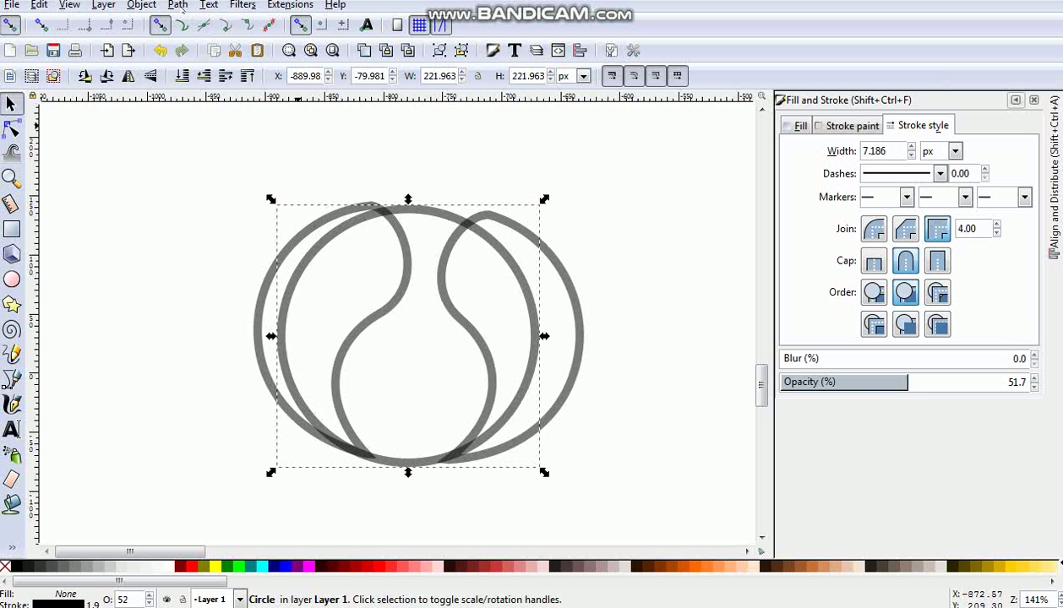
pyautogui.click(179, 5)
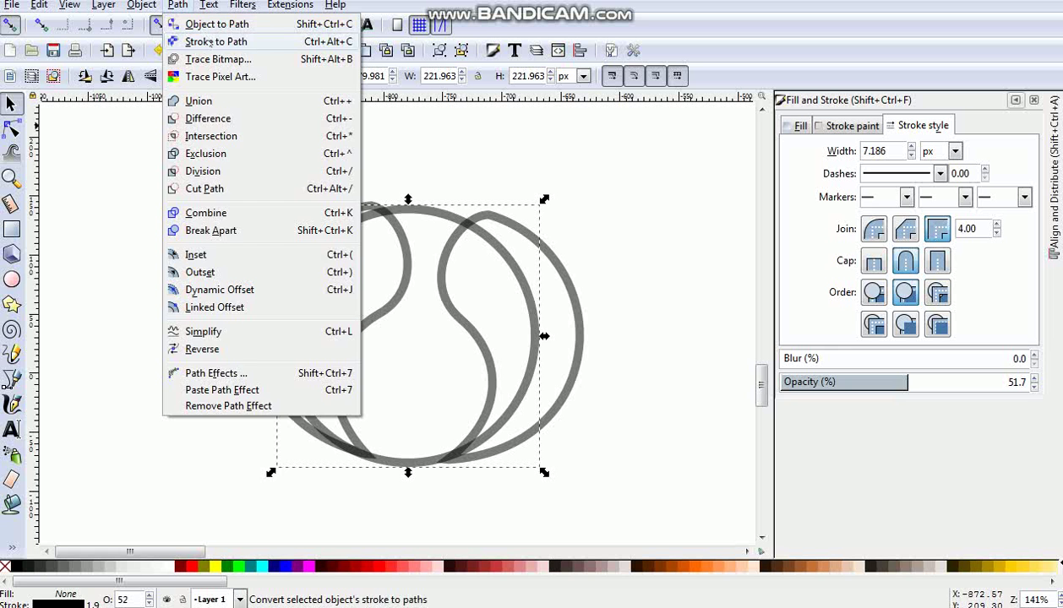
pyautogui.click(210, 43)
pyautogui.click(266, 272)
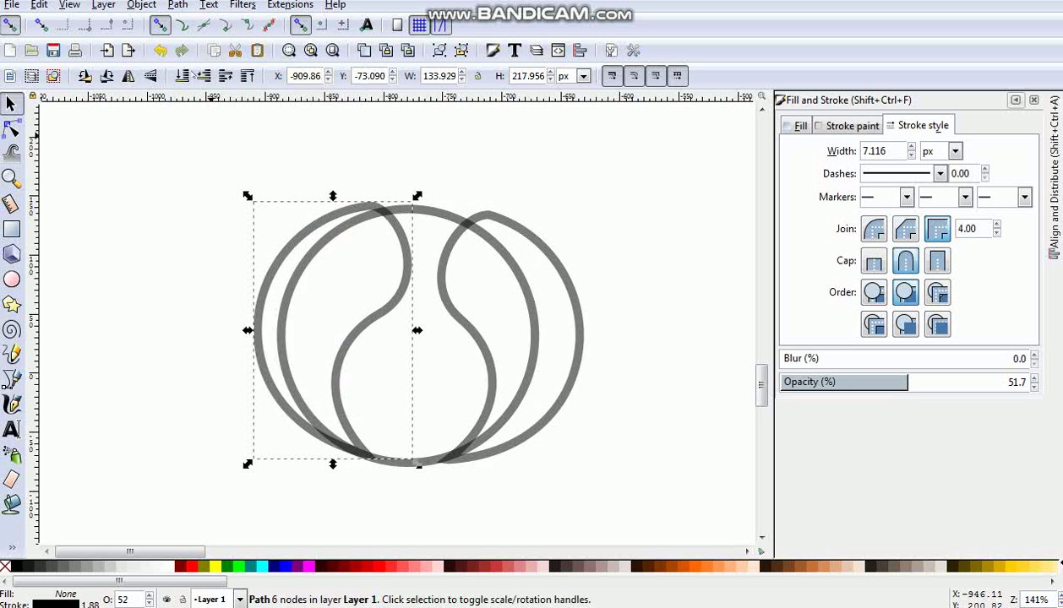
pyautogui.click(177, 6)
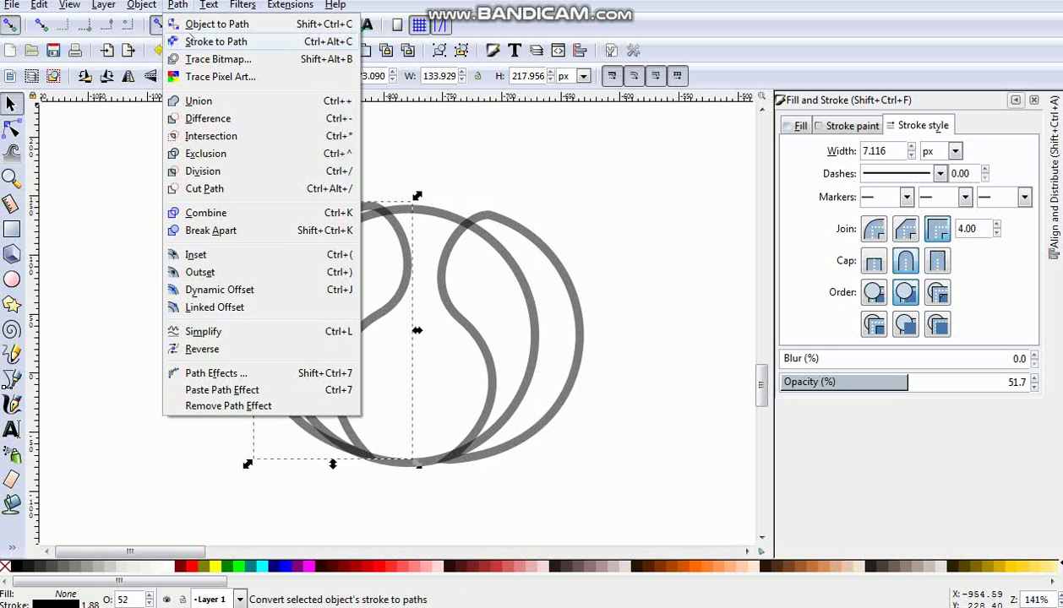
pyautogui.click(189, 42)
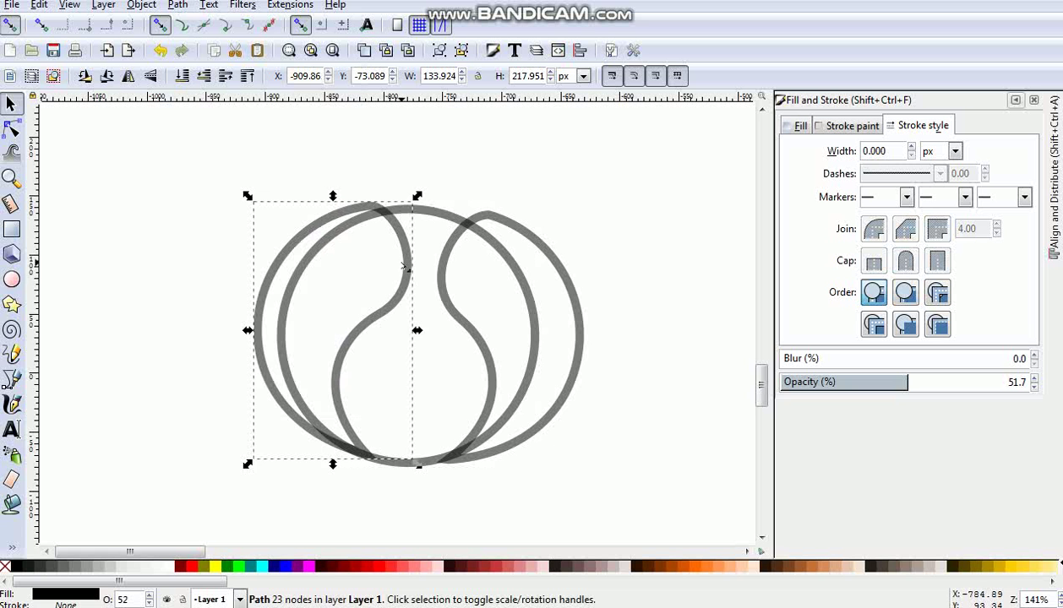
pyautogui.click(454, 308)
pyautogui.click(177, 5)
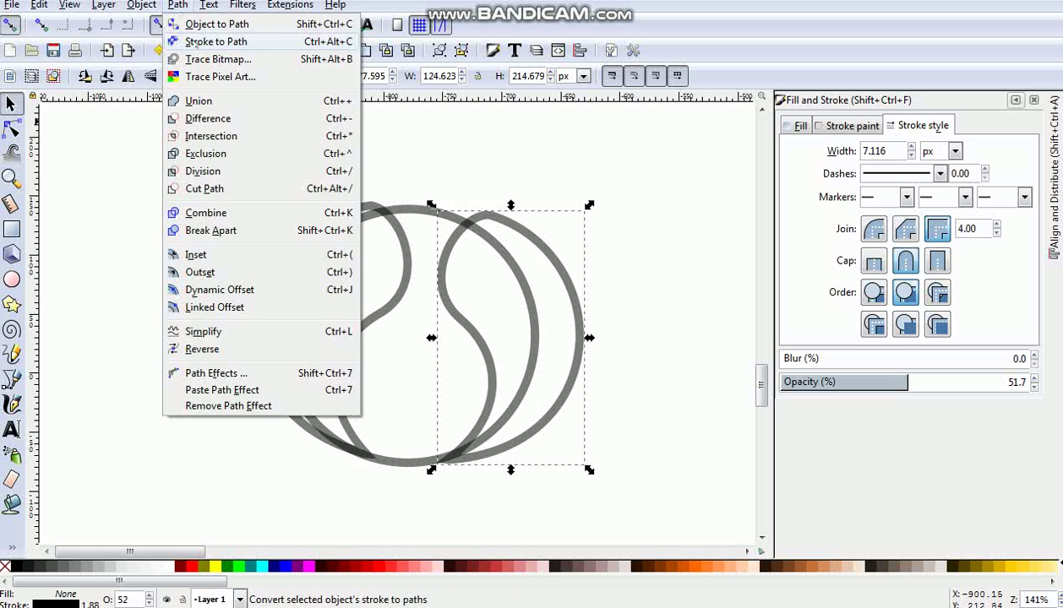
pyautogui.click(216, 42)
# - Duplicate the ring and subtract the copy from the left outline with Difference
pyautogui.click(415, 213)
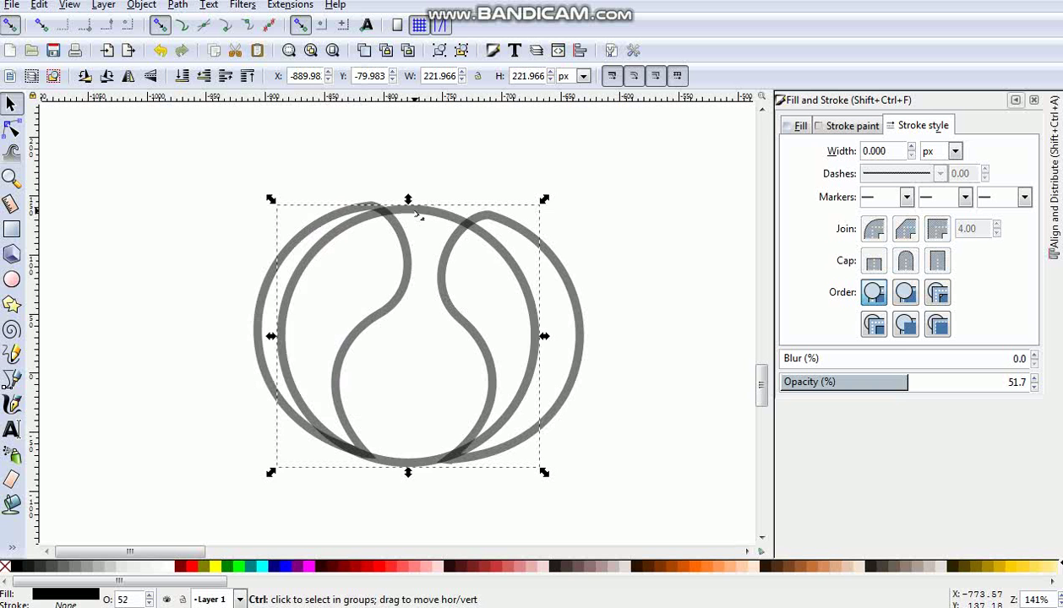
pyautogui.hotkey('ctrl', 'd')
pyautogui.keyDown('shift'); pyautogui.click(406, 288); pyautogui.keyUp('shift')
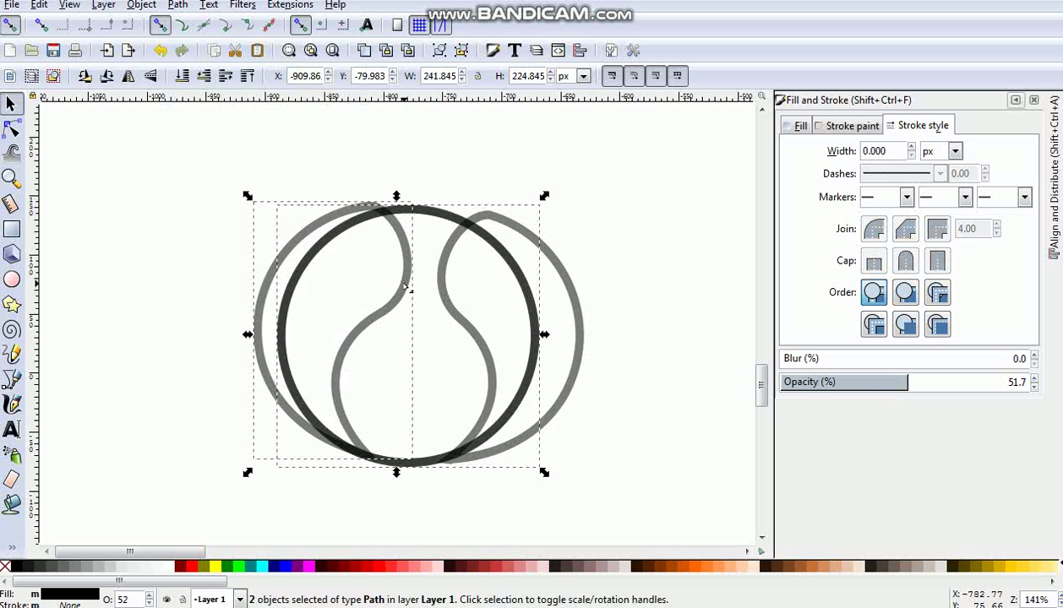
pyautogui.hotkey('ctrl', '-')
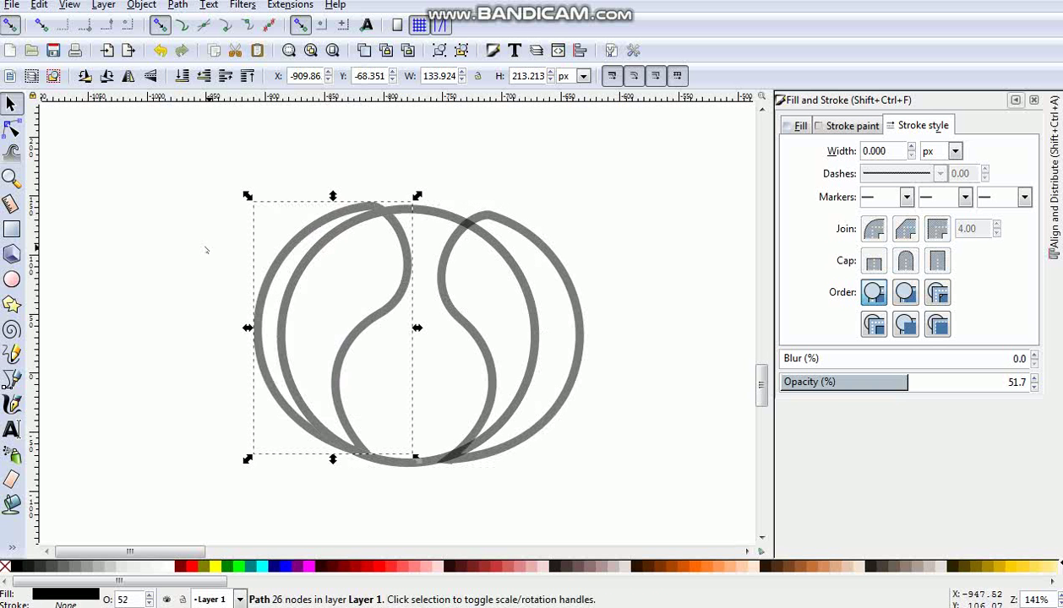
# - Break the cut left outline apart and delete the outer arc outside the ring's left edge
pyautogui.click(203, 245)
pyautogui.click(270, 263)
pyautogui.click(177, 4)
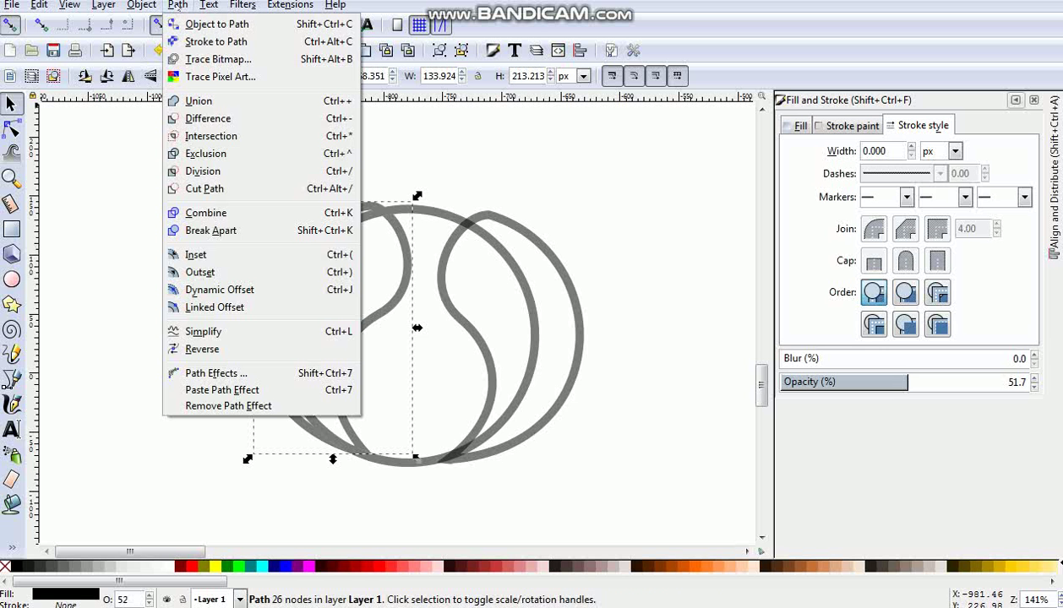
pyautogui.click(208, 230)
pyautogui.click(191, 229)
pyautogui.click(275, 271)
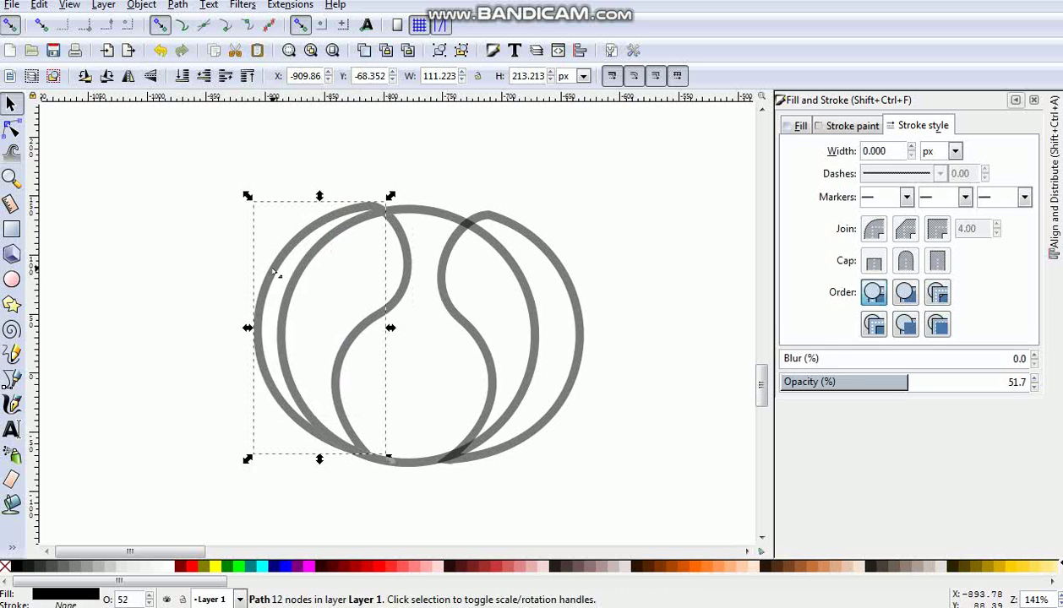
pyautogui.press('Delete')
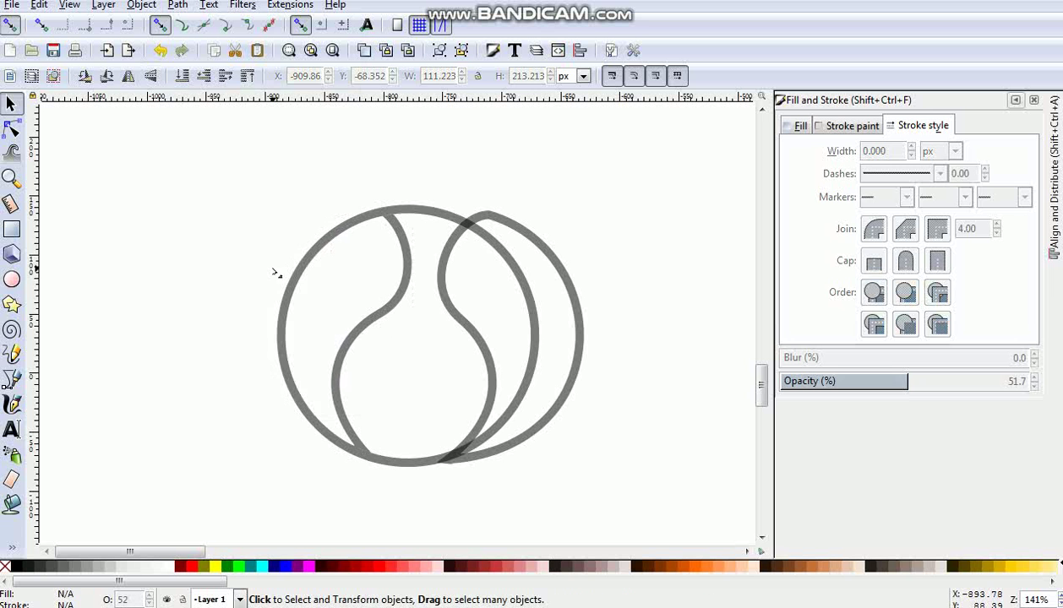
# - Subtract a duplicate of the ring from the right S-curved outline with Difference
pyautogui.click(477, 342)
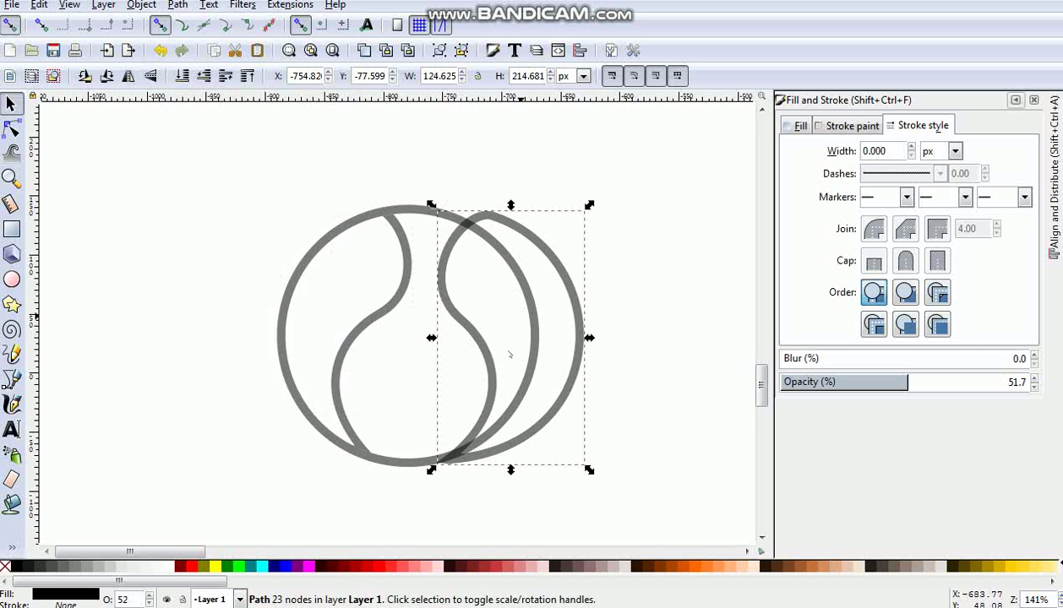
pyautogui.click(411, 206)
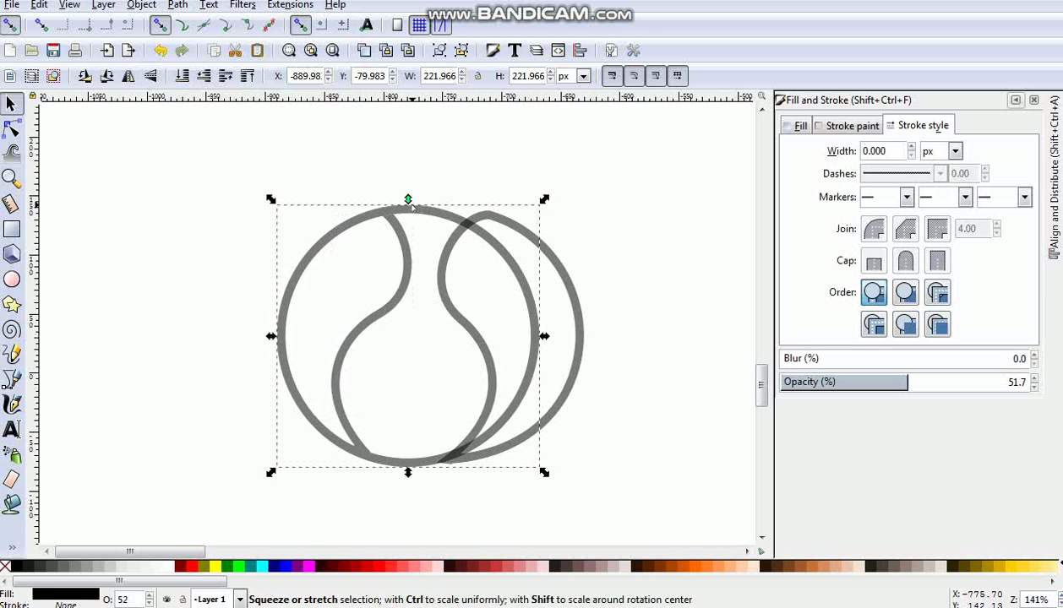
pyautogui.keyDown('shift'); pyautogui.click(543, 245); pyautogui.keyUp('shift')
pyautogui.hotkey('ctrl', '-')
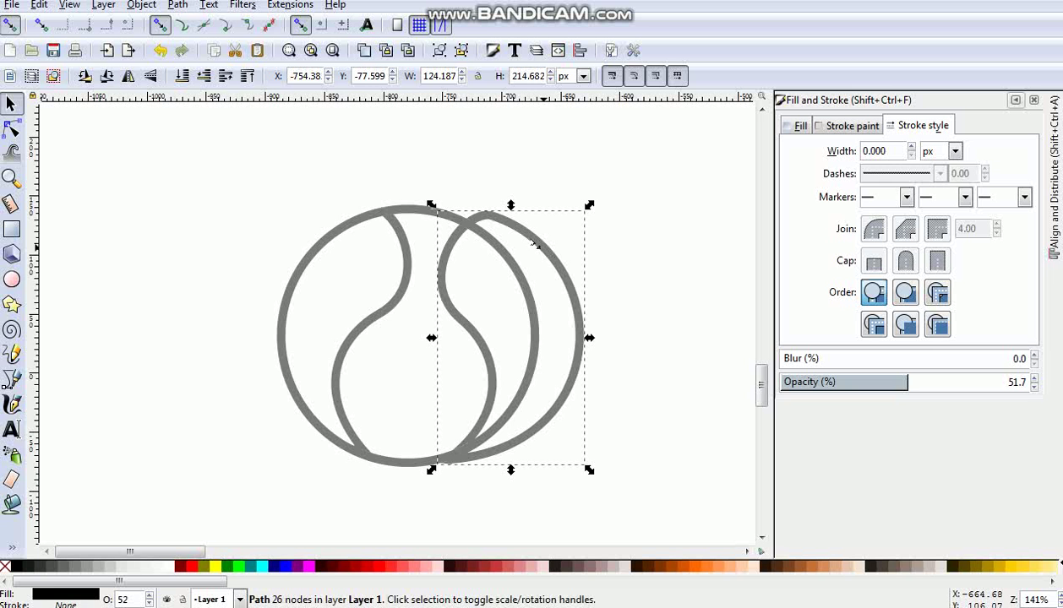
# - Break the cut right outline apart and delete its excess outside the S-curve, including the outer arc beyond the ring's right edge
pyautogui.click(178, 4)
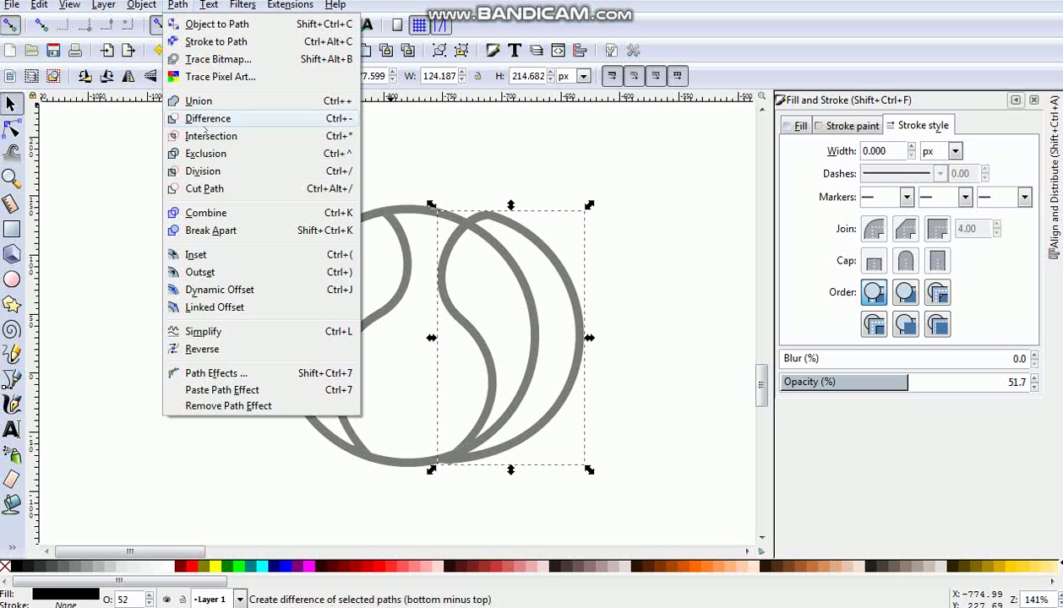
pyautogui.click(212, 231)
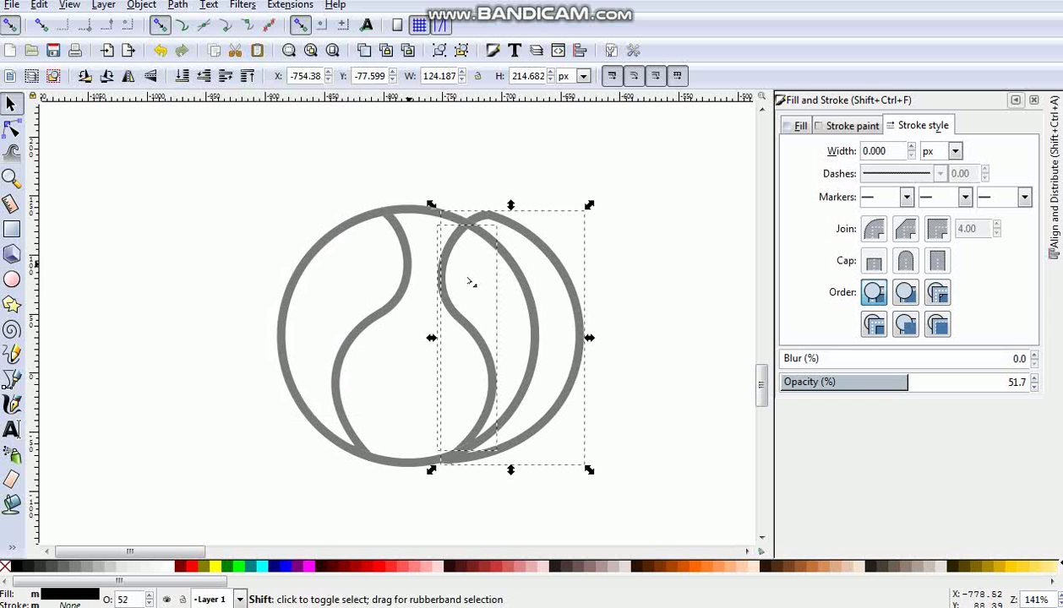
pyautogui.keyDown('shift'); pyautogui.click(450, 311); pyautogui.keyUp('shift')
pyautogui.press('Delete')
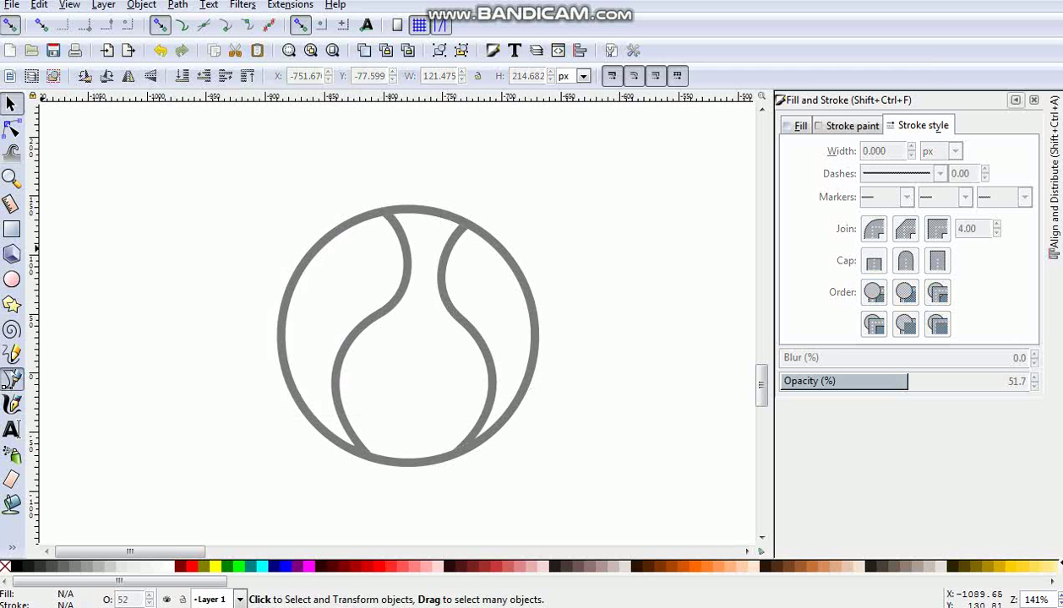
# - Draw a slightly slanted straight line about 221 px tall from the ring's top edge to its bottom edge, between the two curves
pyautogui.click(12, 377)
pyautogui.click(428, 212)
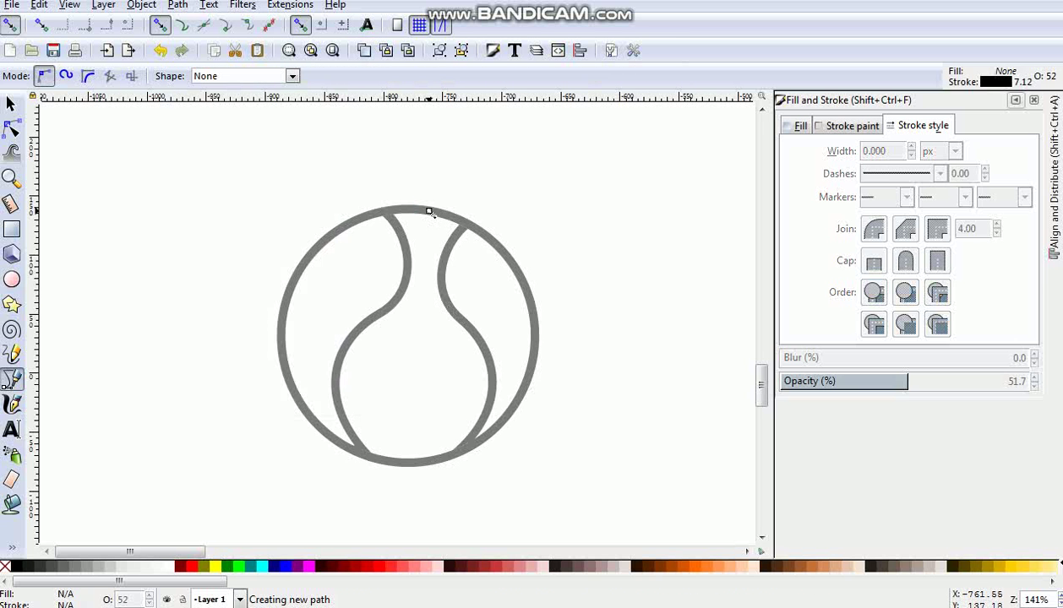
pyautogui.doubleClick(404, 465)
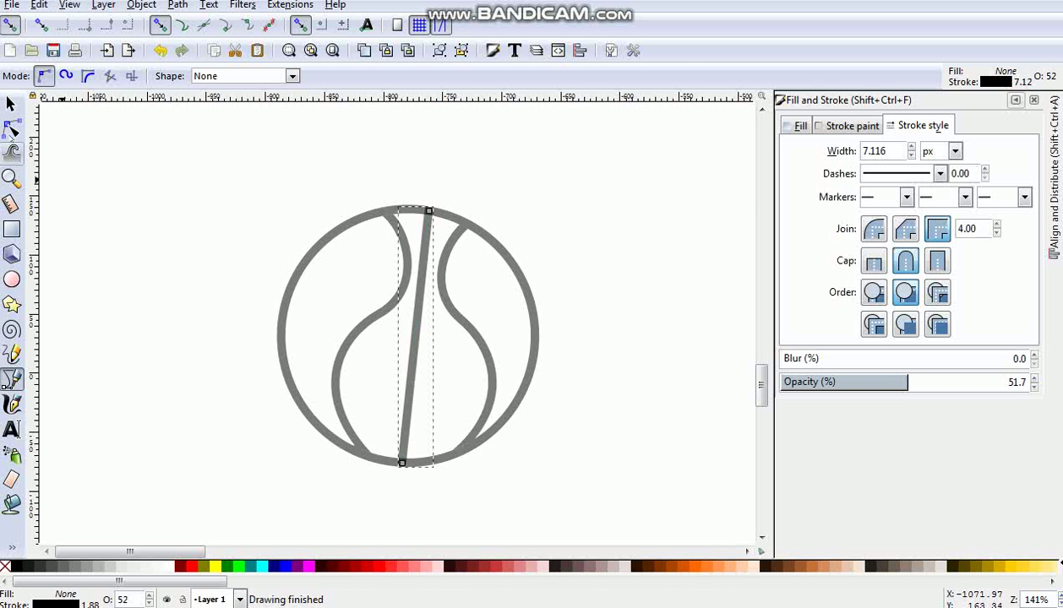
pyautogui.click(11, 104)
pyautogui.click(191, 406)
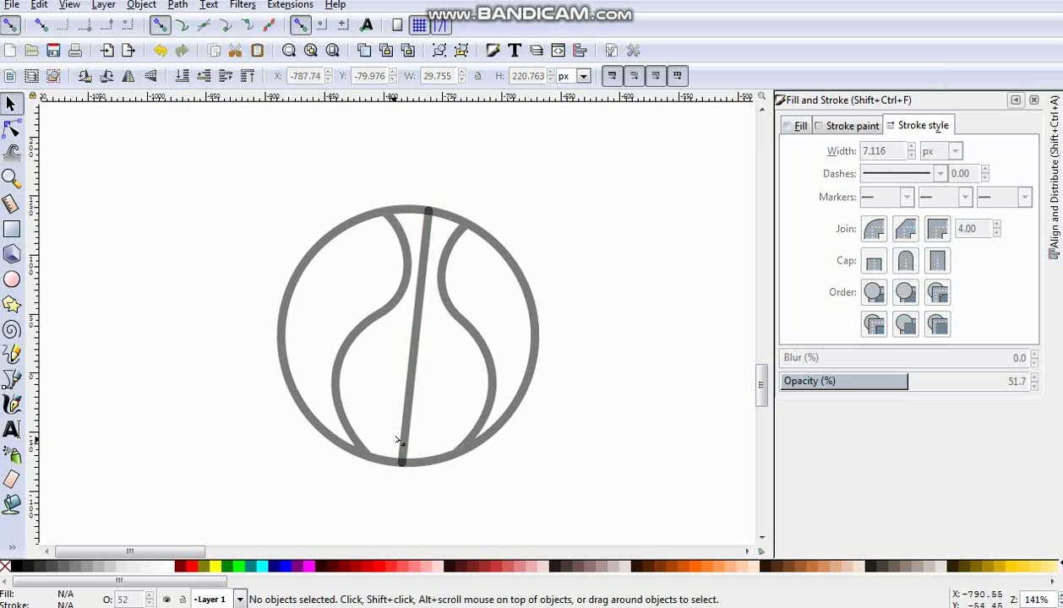
# - Rotate the slanted centre line very slightly to fine-tune its tilt inside the ring
pyautogui.click(422, 288)
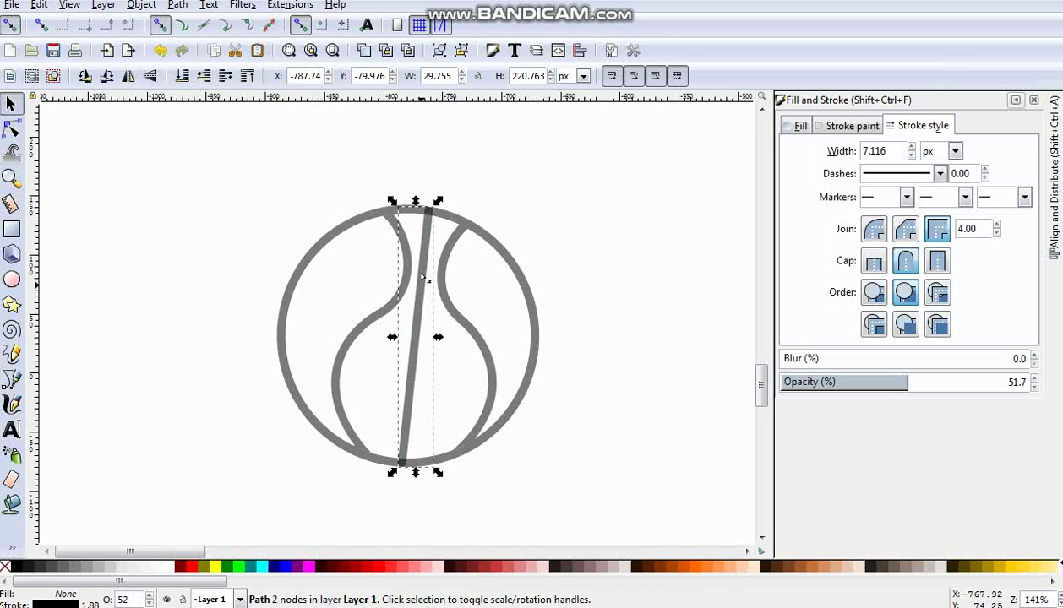
pyautogui.click(430, 227)
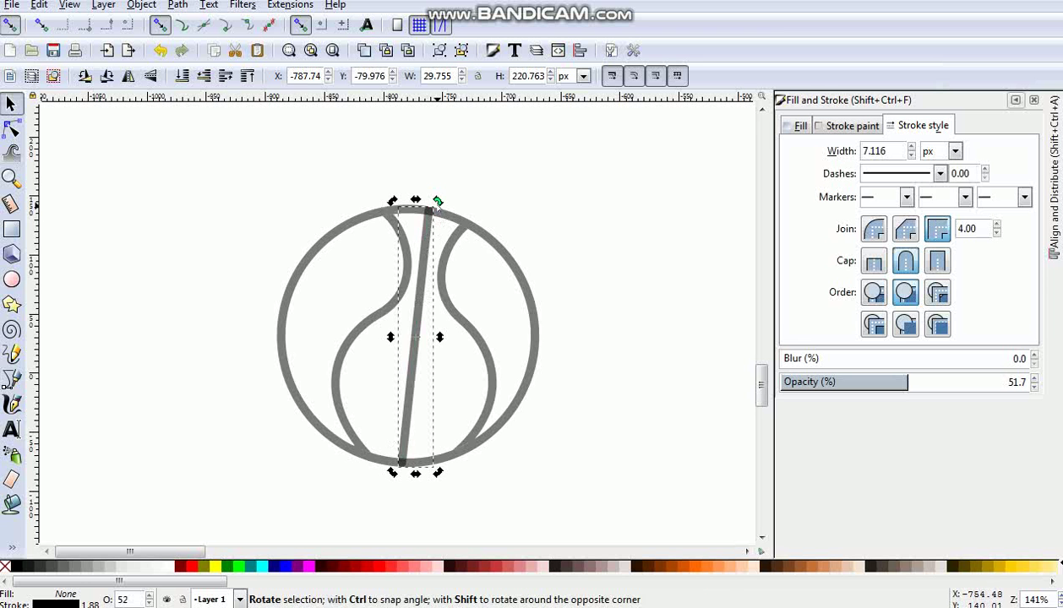
pyautogui.moveTo(437, 203); pyautogui.dragTo(442, 209)
pyautogui.click(530, 222)
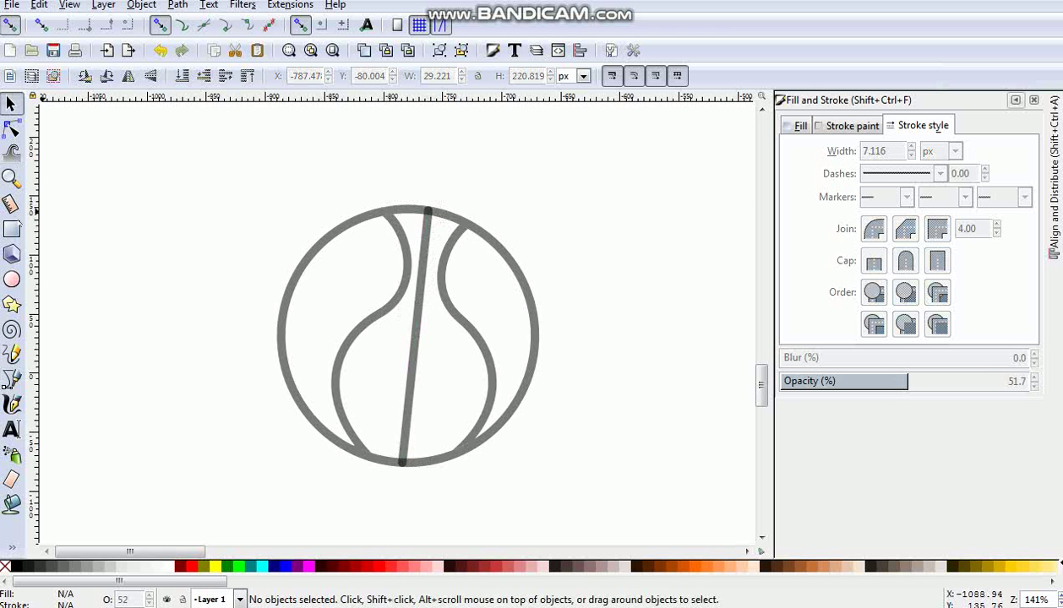
# - Draw an upward-bulging arc about 219 px wide and 48 px high from the ring's left edge to its right edge
pyautogui.click(12, 378)
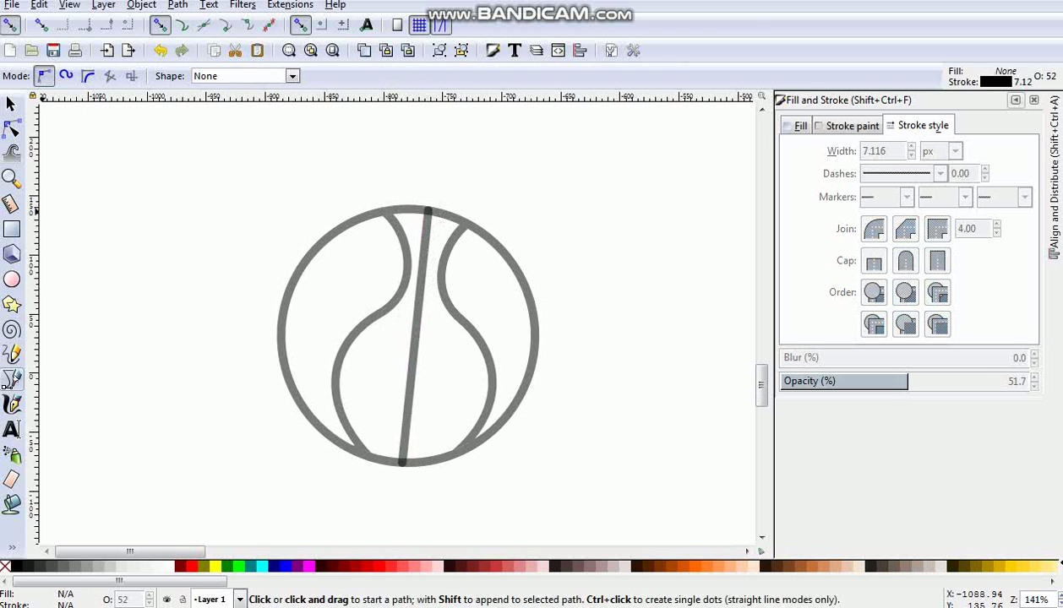
pyautogui.click(282, 307)
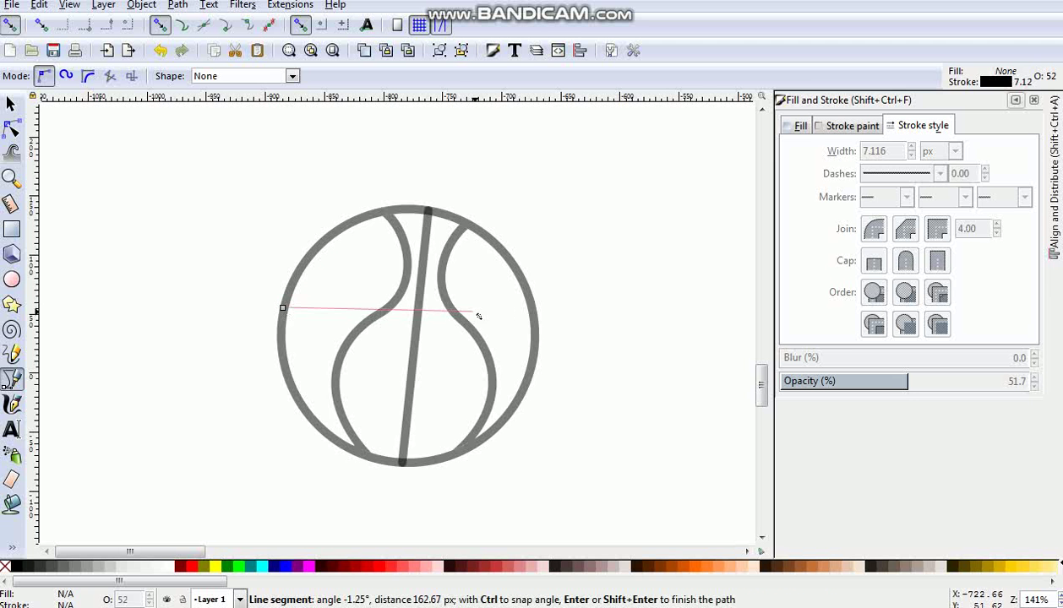
pyautogui.moveTo(535, 315); pyautogui.dragTo(660, 422)
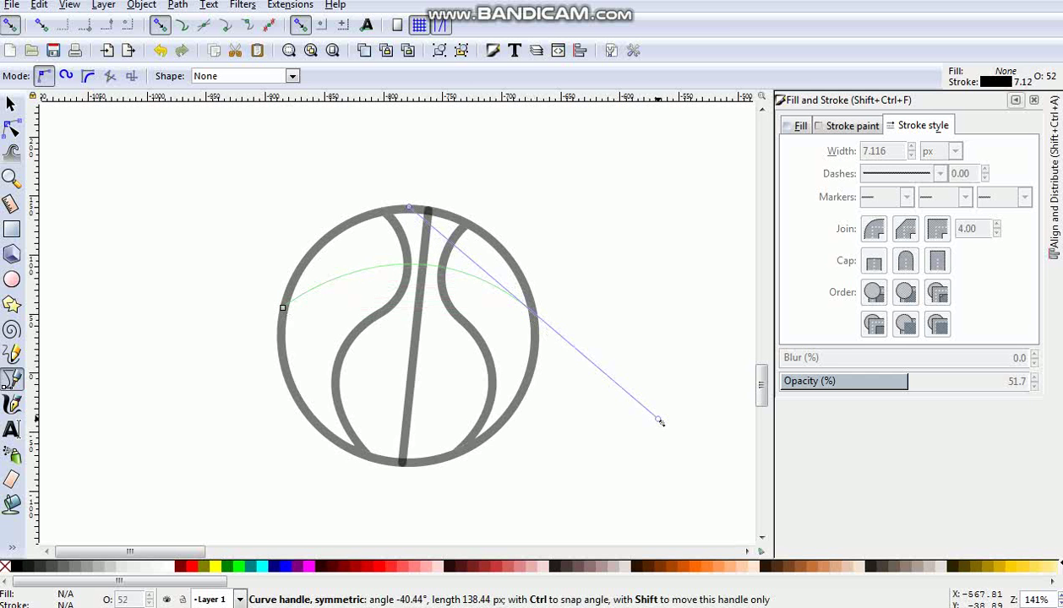
pyautogui.press('Return')
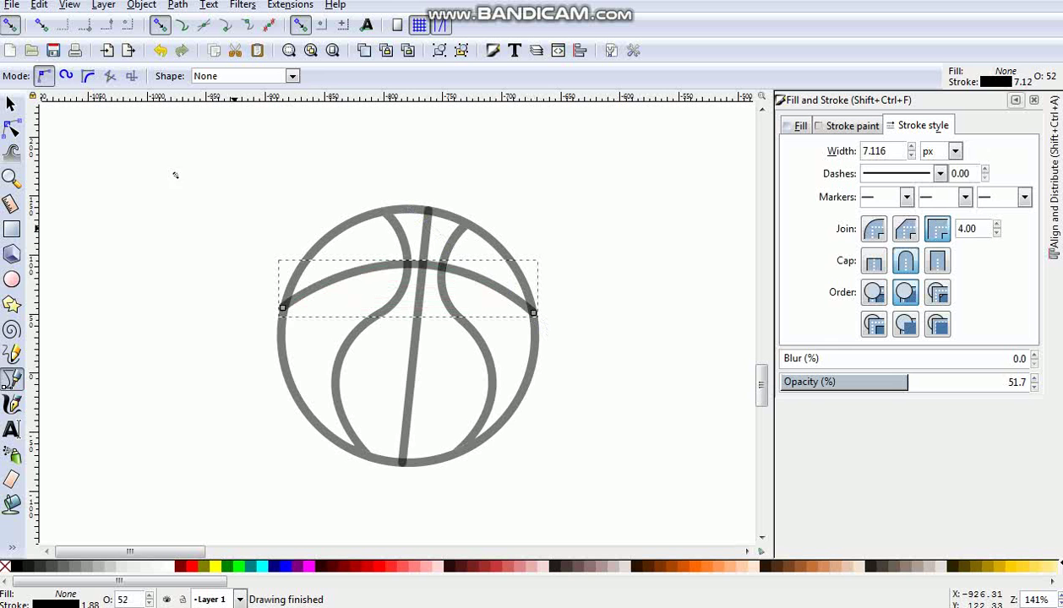
pyautogui.press('s')
pyautogui.click(155, 237)
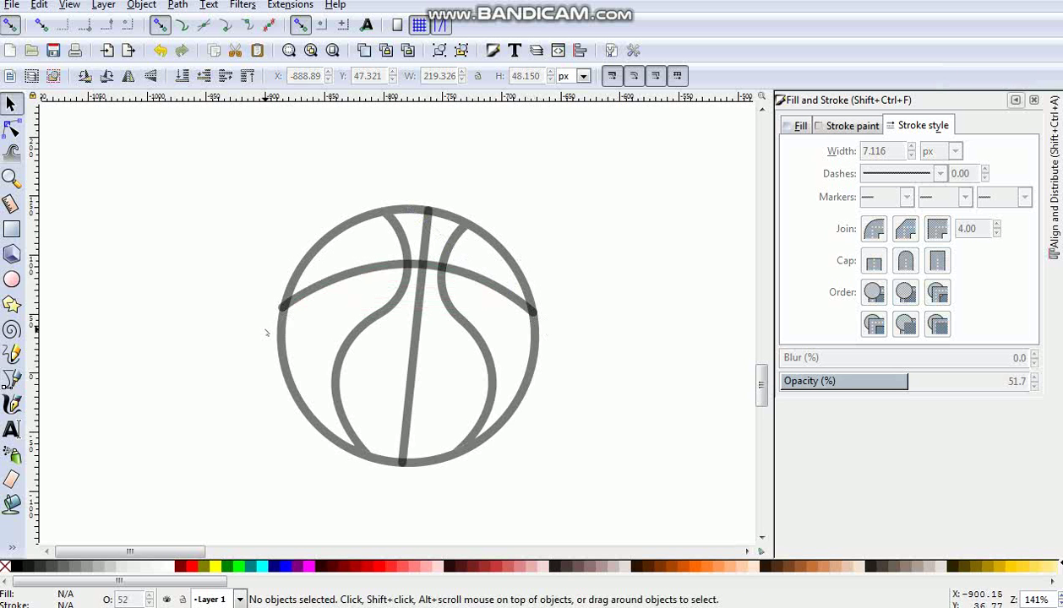
# - Convert the strokes of the horizontal arc and the slanted centre line to paths
pyautogui.click(322, 291)
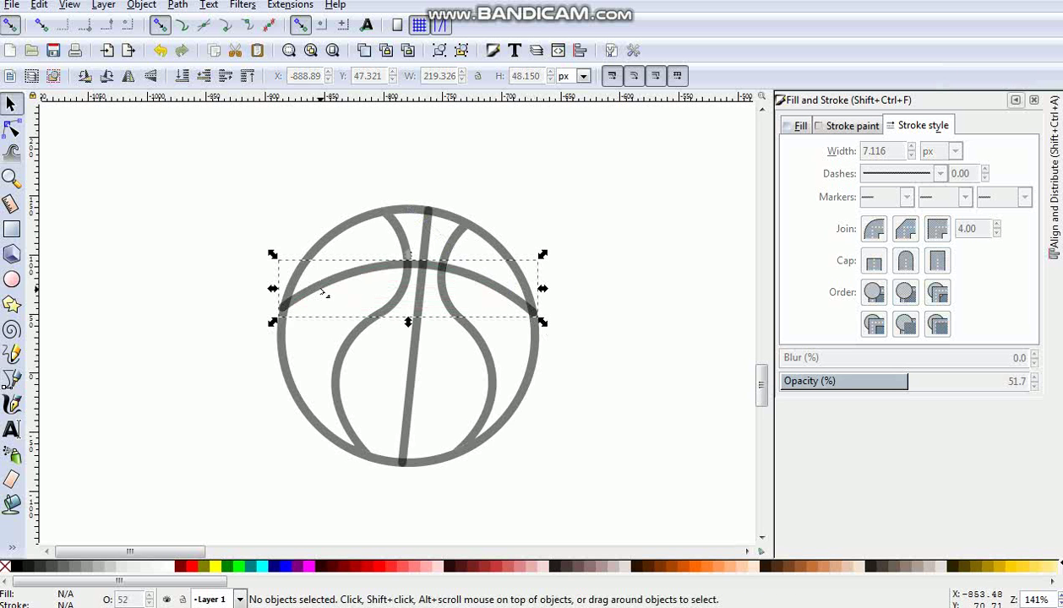
pyautogui.click(537, 357)
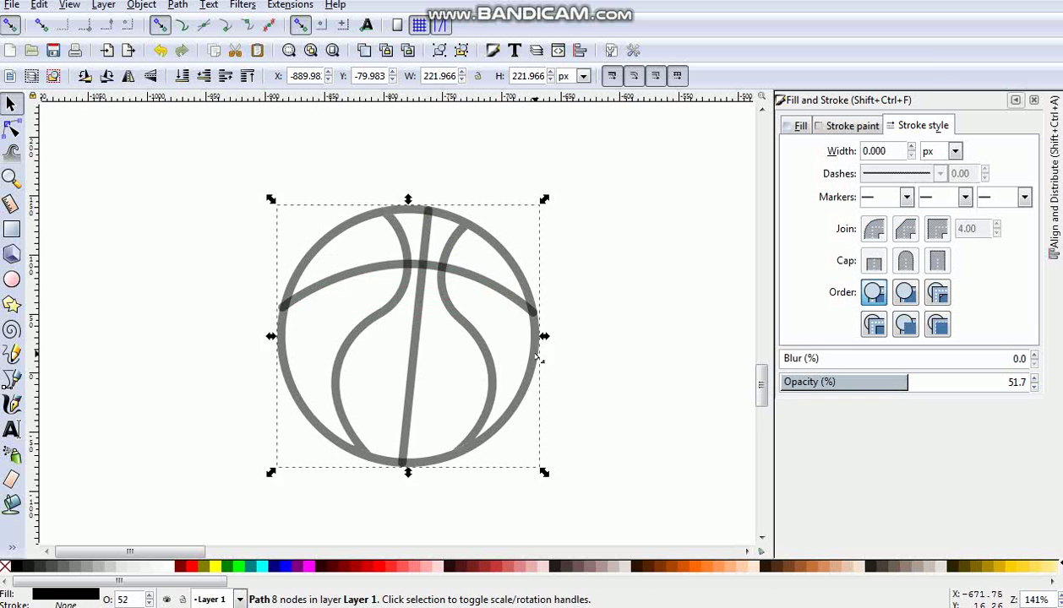
pyautogui.click(487, 285)
pyautogui.click(177, 5)
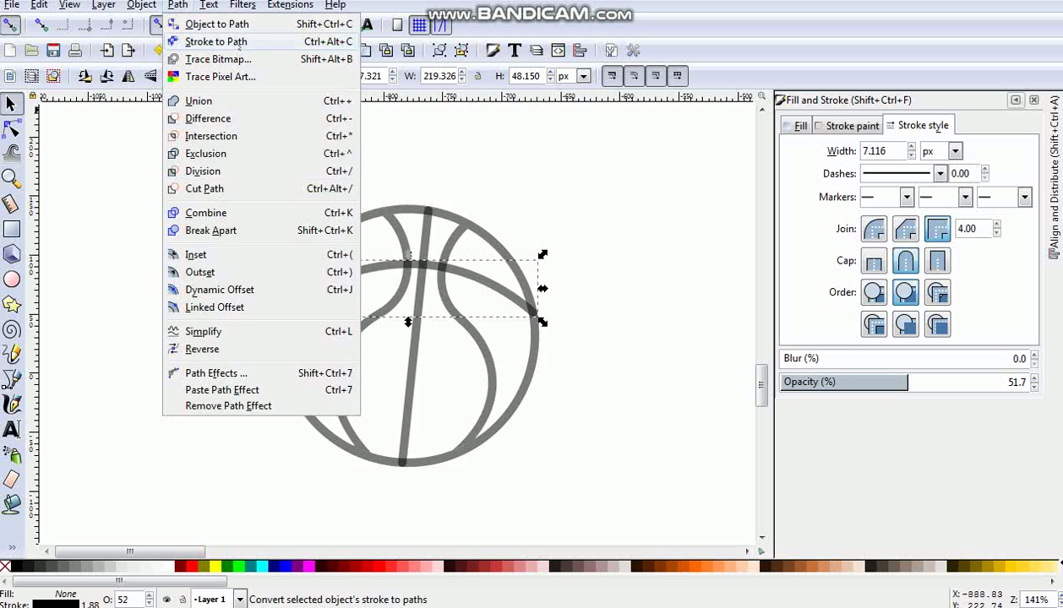
pyautogui.click(240, 44)
pyautogui.click(412, 372)
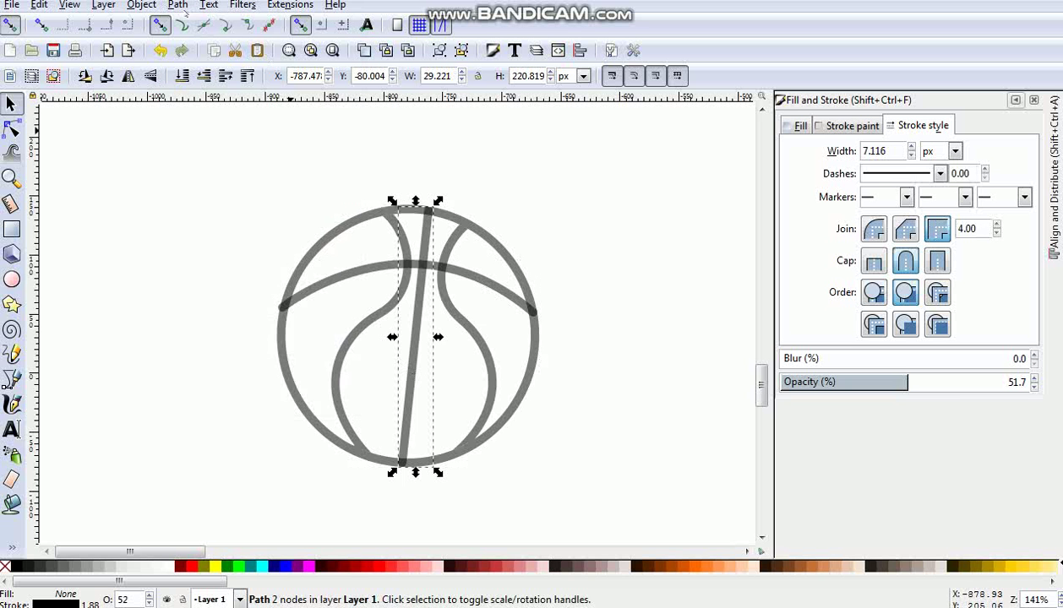
pyautogui.click(182, 6)
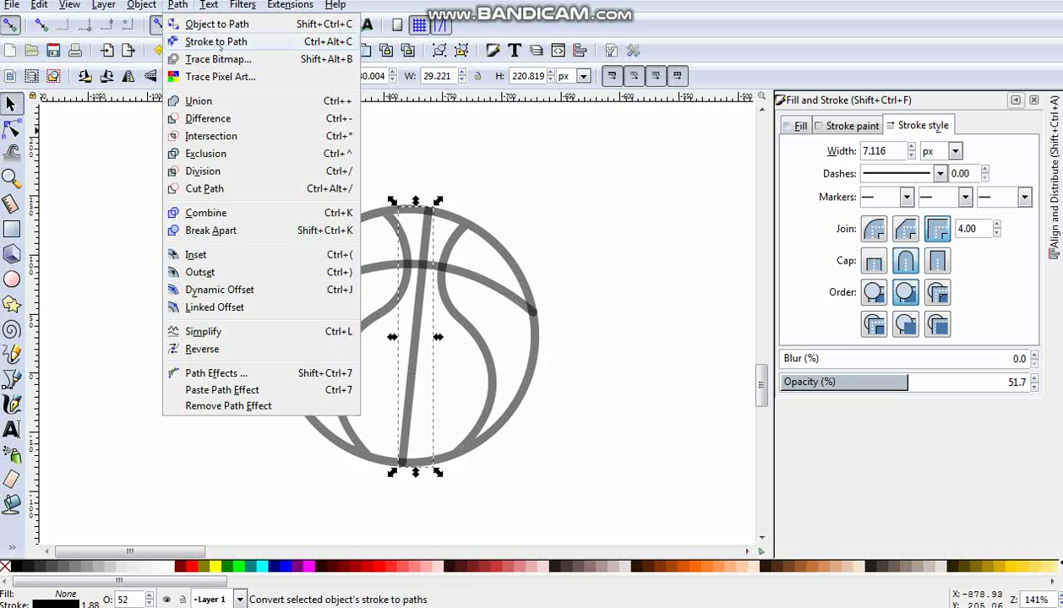
pyautogui.click(218, 42)
pyautogui.click(308, 149)
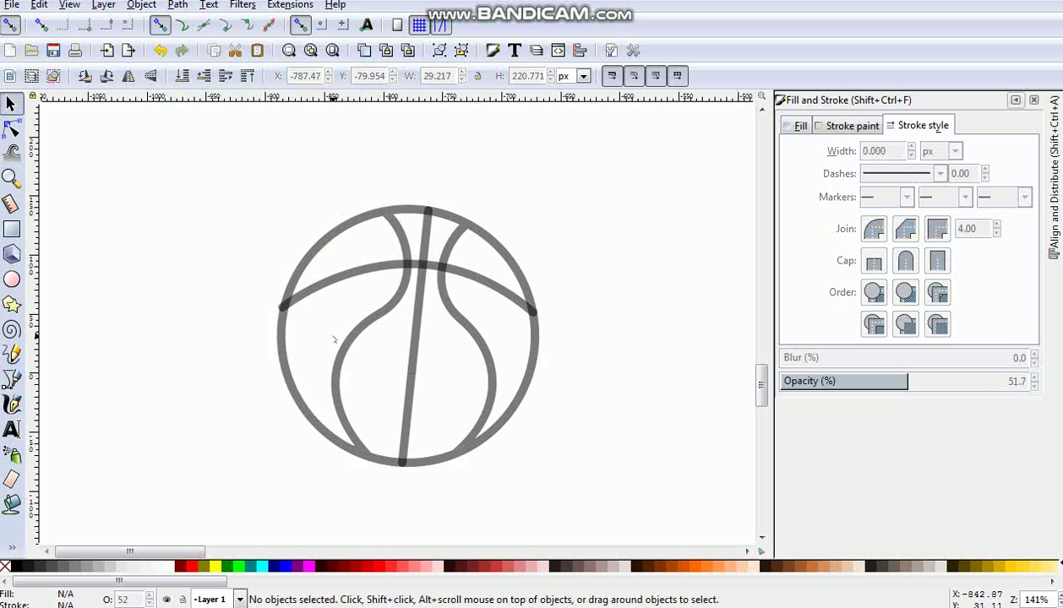
# - Duplicate the ring and subtract the copy from the horizontal arc with Difference
pyautogui.click(321, 254)
pyautogui.hotkey('ctrl', 'd')
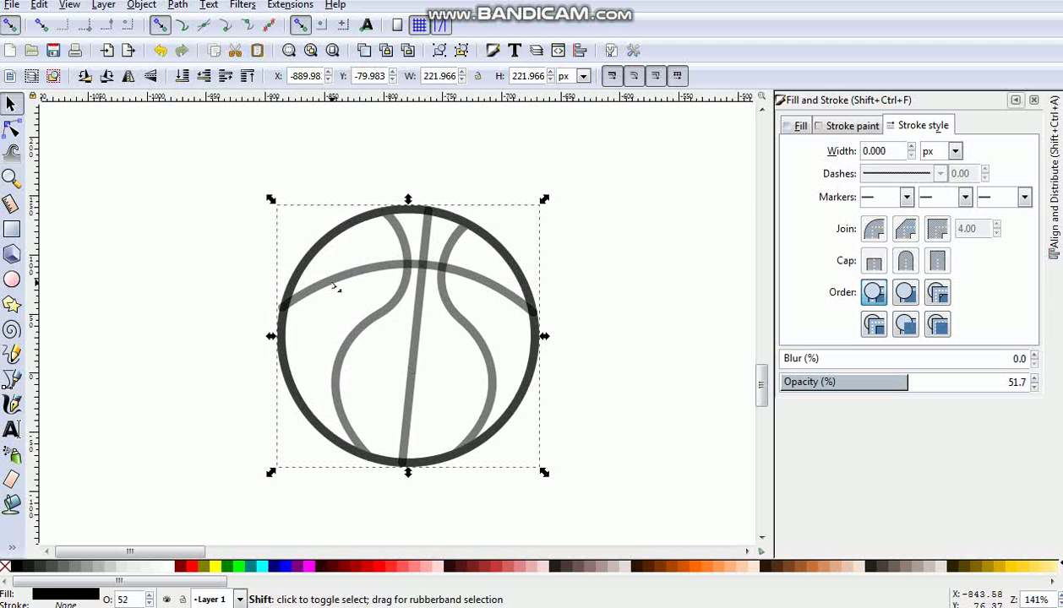
pyautogui.keyDown('shift'); pyautogui.click(333, 285); pyautogui.keyUp('shift')
pyautogui.click(181, 6)
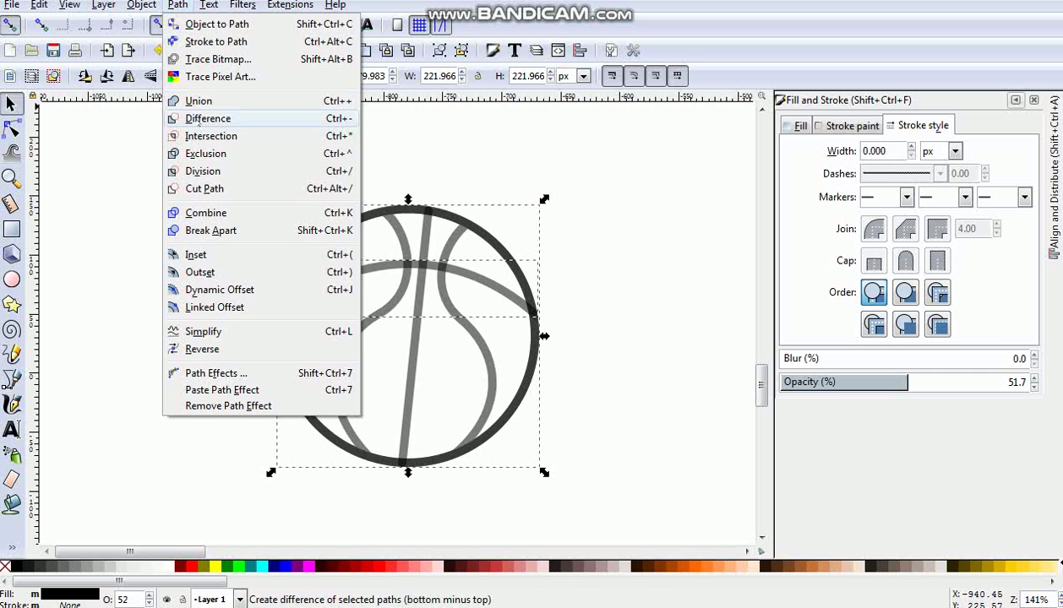
pyautogui.click(196, 120)
pyautogui.click(152, 278)
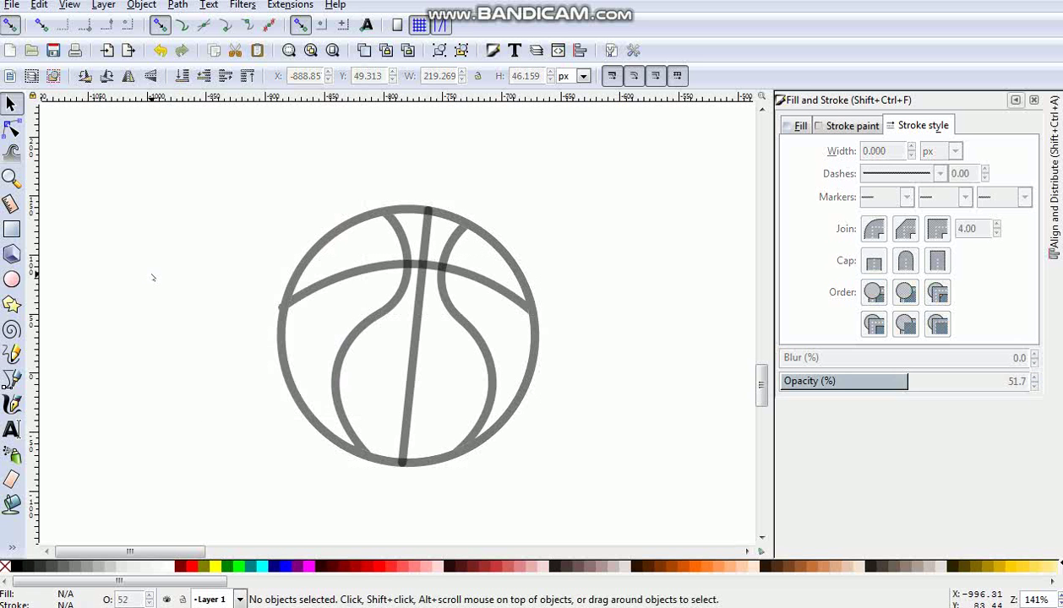
# - Break the cut horizontal arc apart and delete the two small end pieces at the ring's edges
pyautogui.click(298, 305)
pyautogui.click(180, 6)
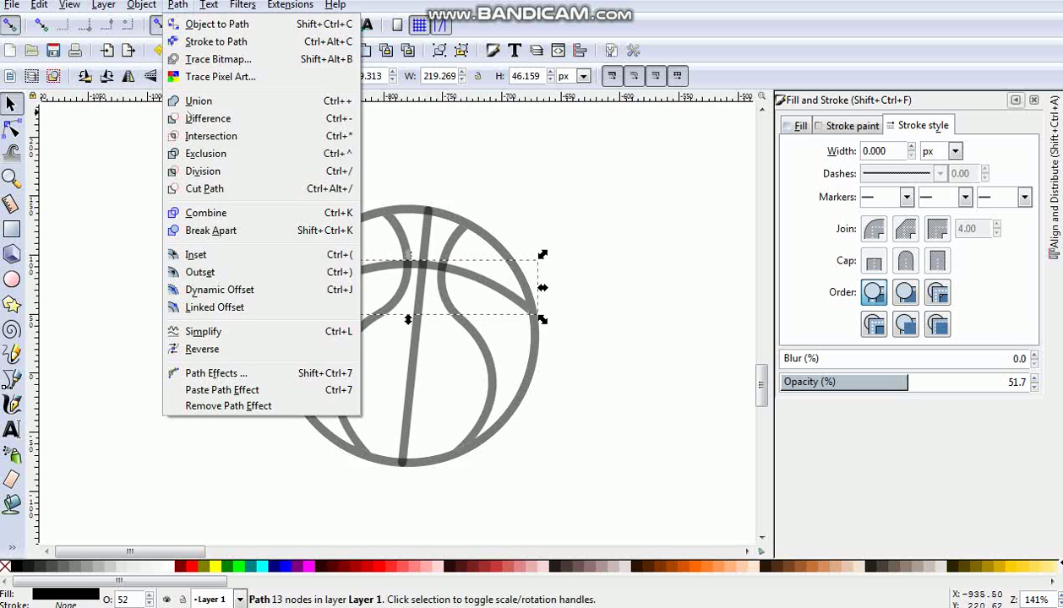
pyautogui.click(210, 231)
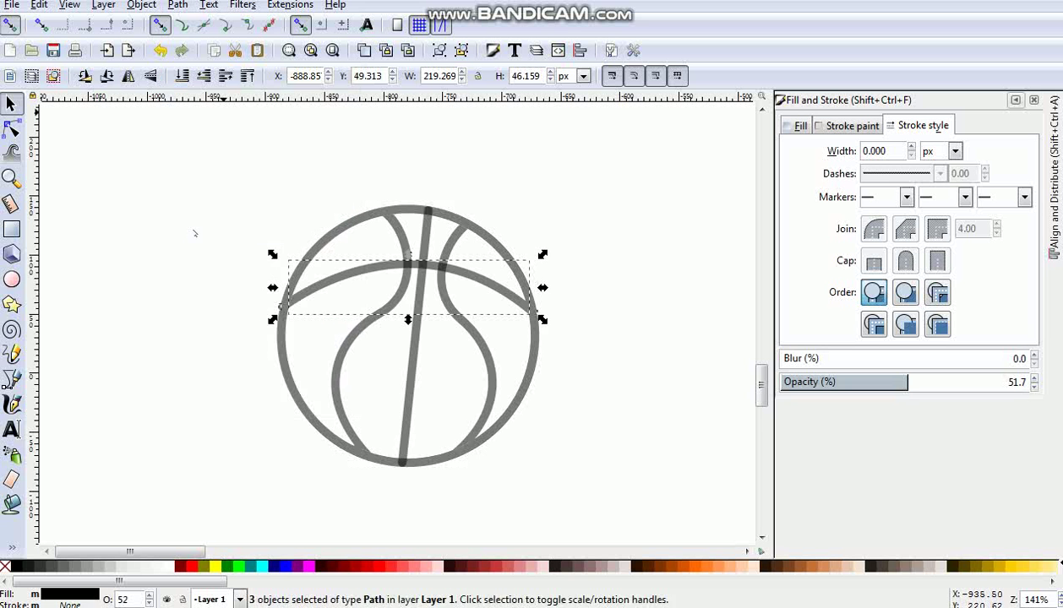
pyautogui.keyDown('shift'); pyautogui.click(310, 293); pyautogui.keyUp('shift')
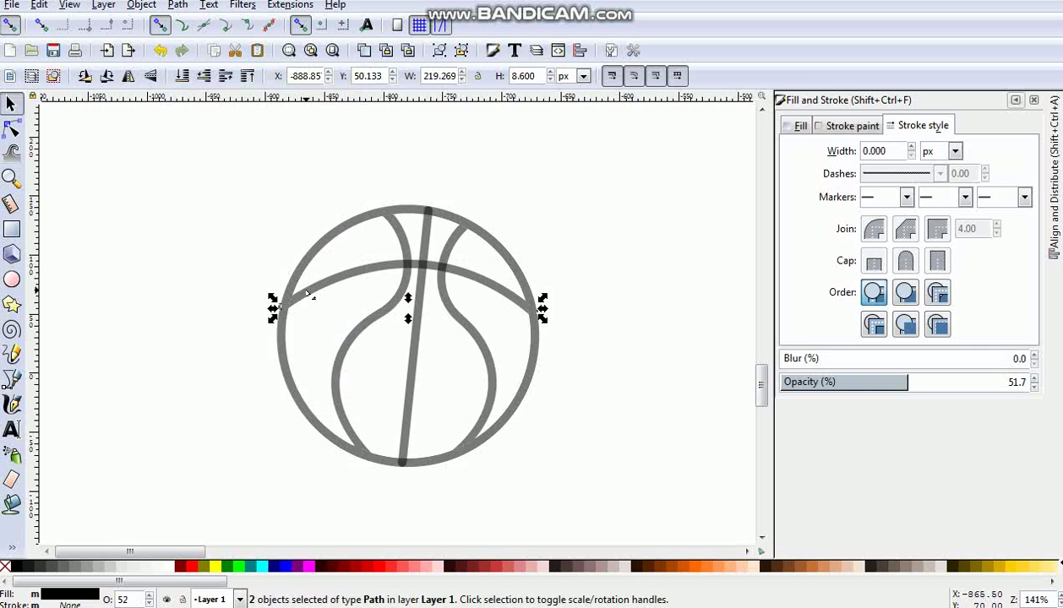
pyautogui.press('Escape')
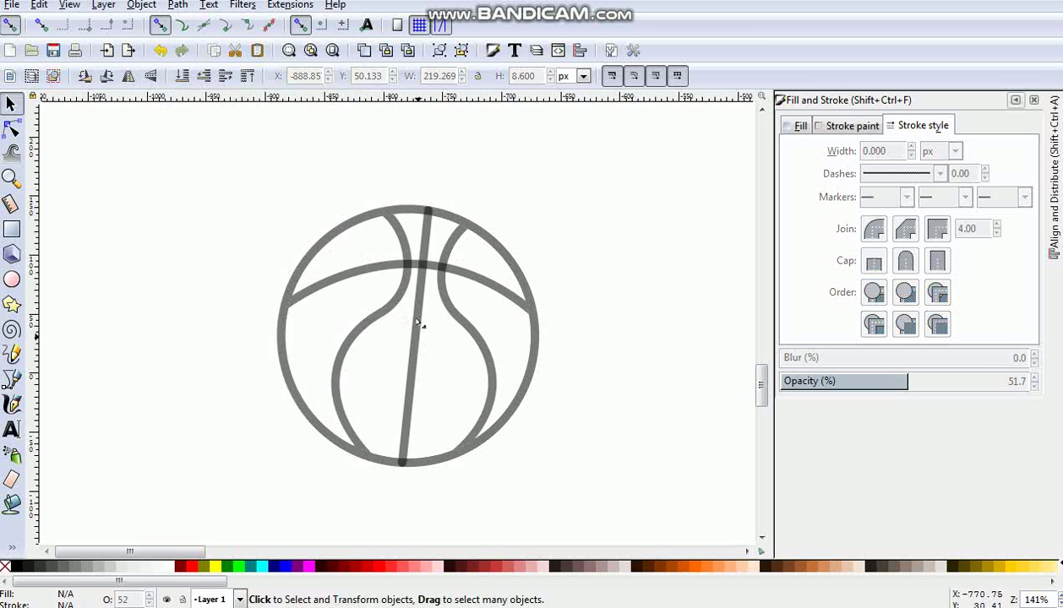
# - Merge the ring, both S-curves, the horizontal arc and the slanted centre line into one path with Union
pyautogui.moveTo(231, 180); pyautogui.dragTo(640, 504)
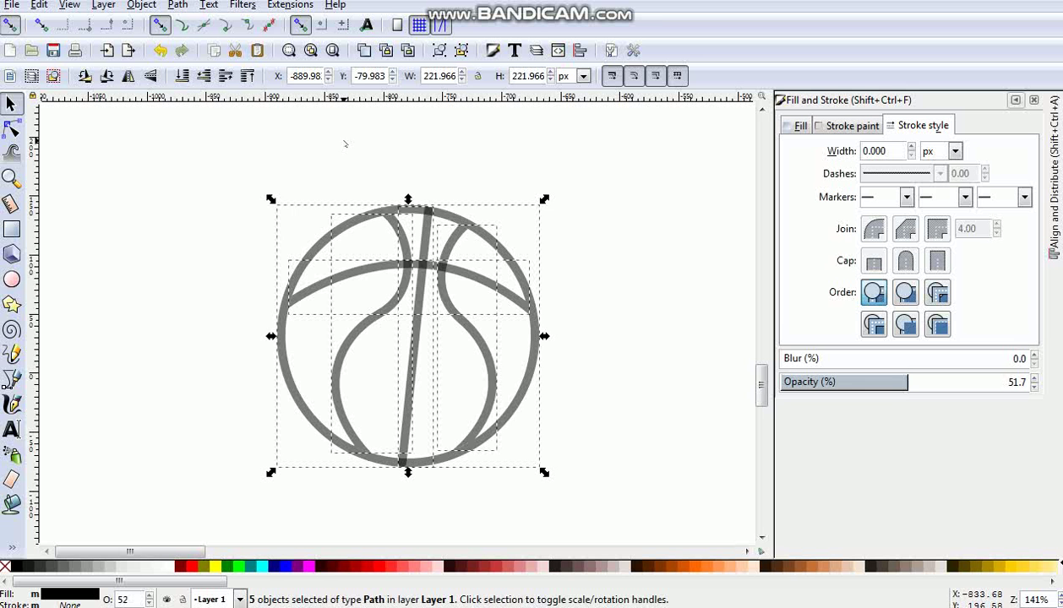
pyautogui.click(178, 5)
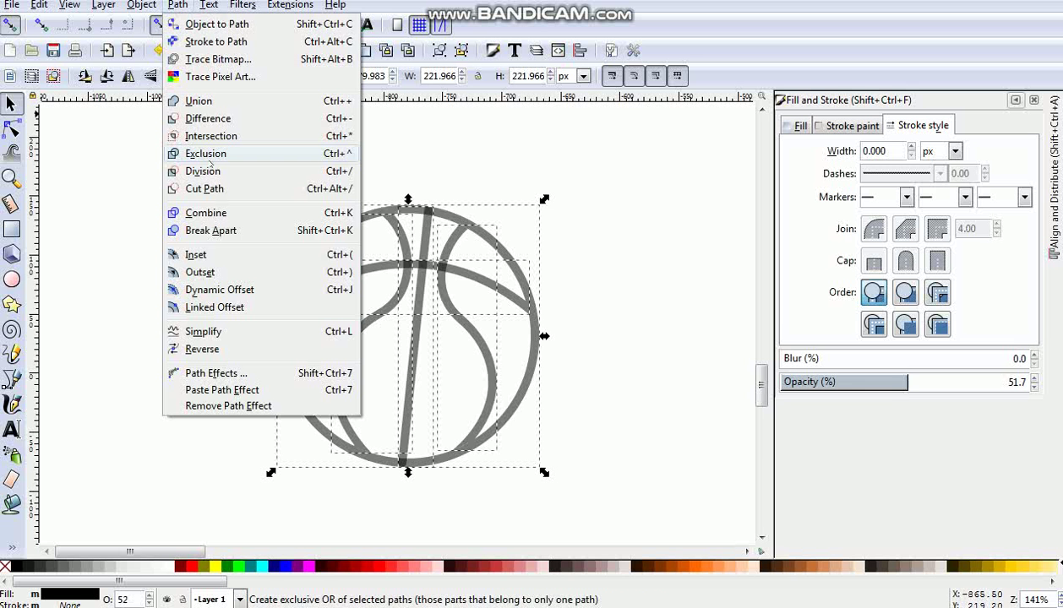
pyautogui.click(205, 100)
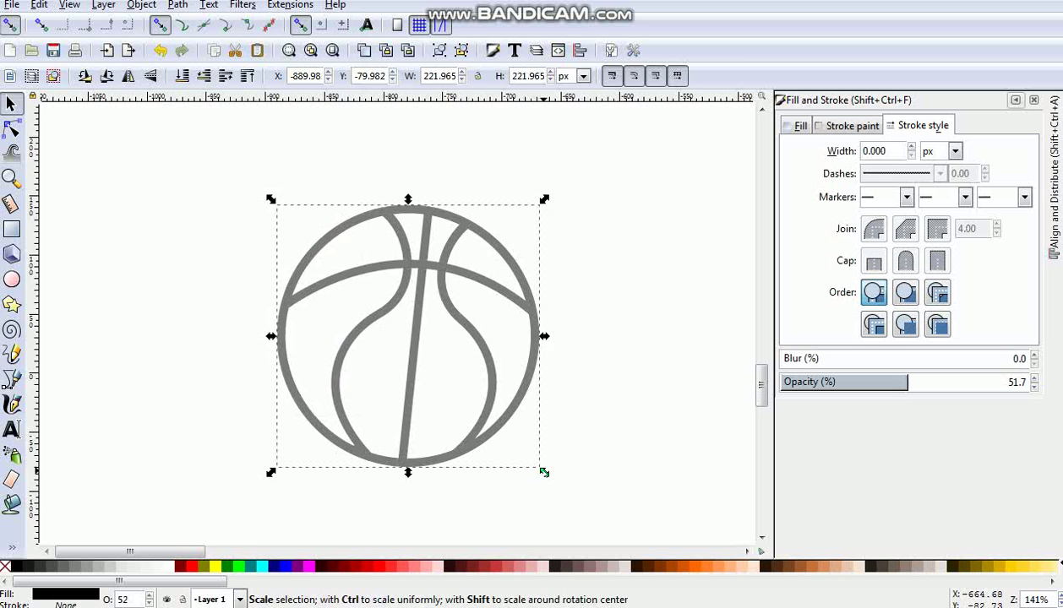
# - Scale the merged ball proportionally down to about 180 px and rotate it slightly clockwise
pyautogui.scroll(-1, 518, 451)
pyautogui.moveTo(514, 448); pyautogui.dragTo(497, 430)
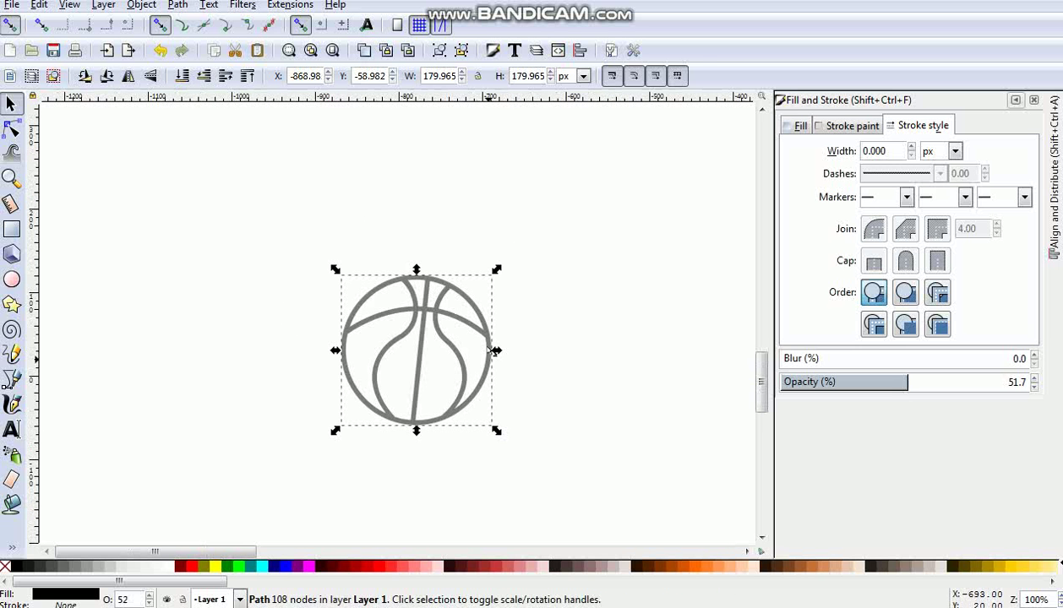
pyautogui.click(470, 304)
pyautogui.moveTo(496, 269); pyautogui.dragTo(512, 294)
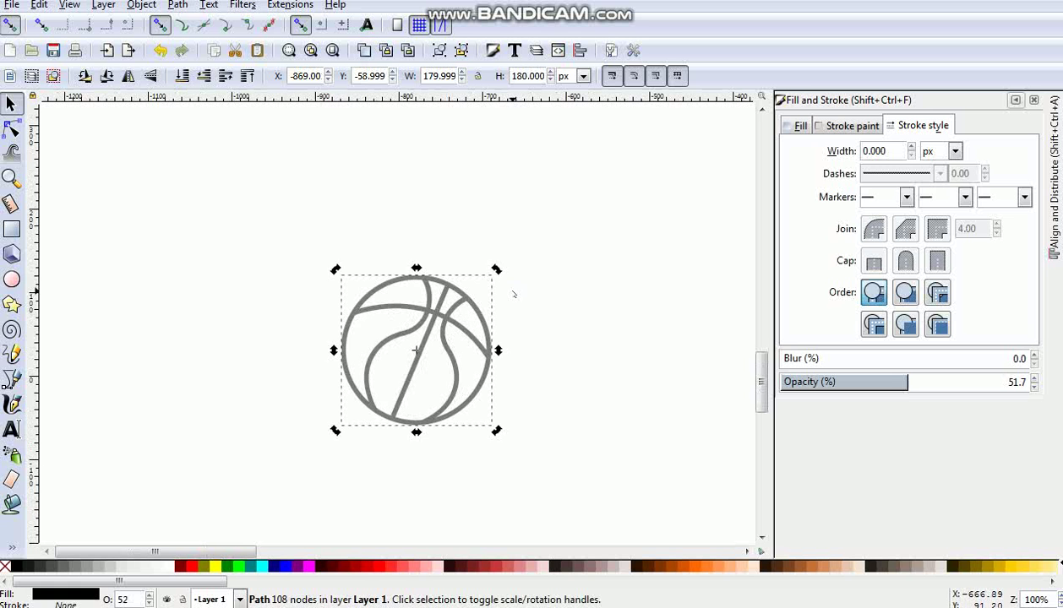
# - Draw a rectangle about 310 by 157 px that starts left of the ball and ends near the ball's vertical middle
pyautogui.press('r')
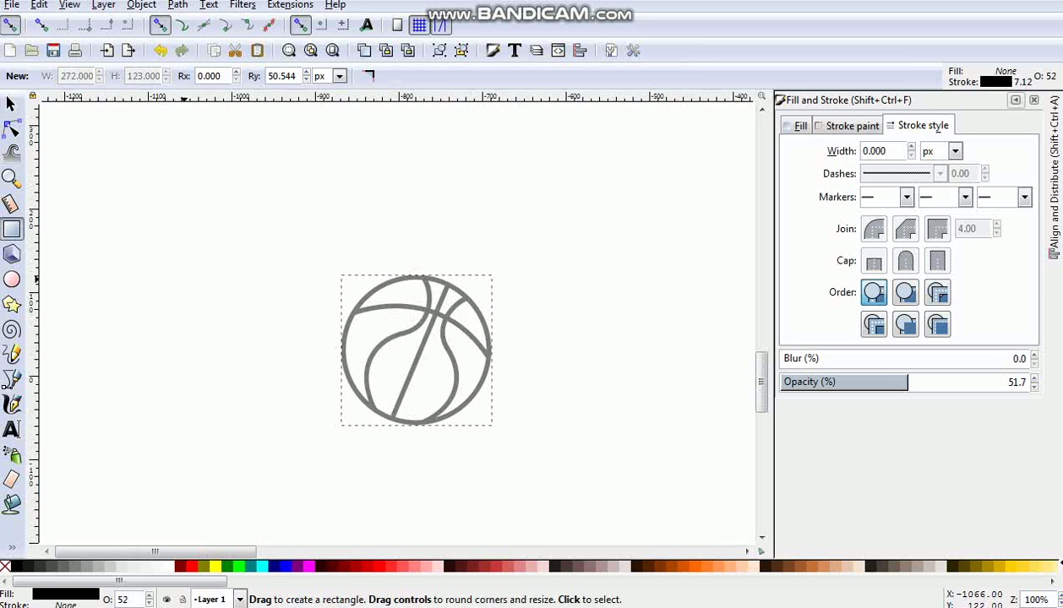
pyautogui.moveTo(167, 267); pyautogui.dragTo(426, 398)
pyautogui.moveTo(427, 310); pyautogui.dragTo(427, 267)
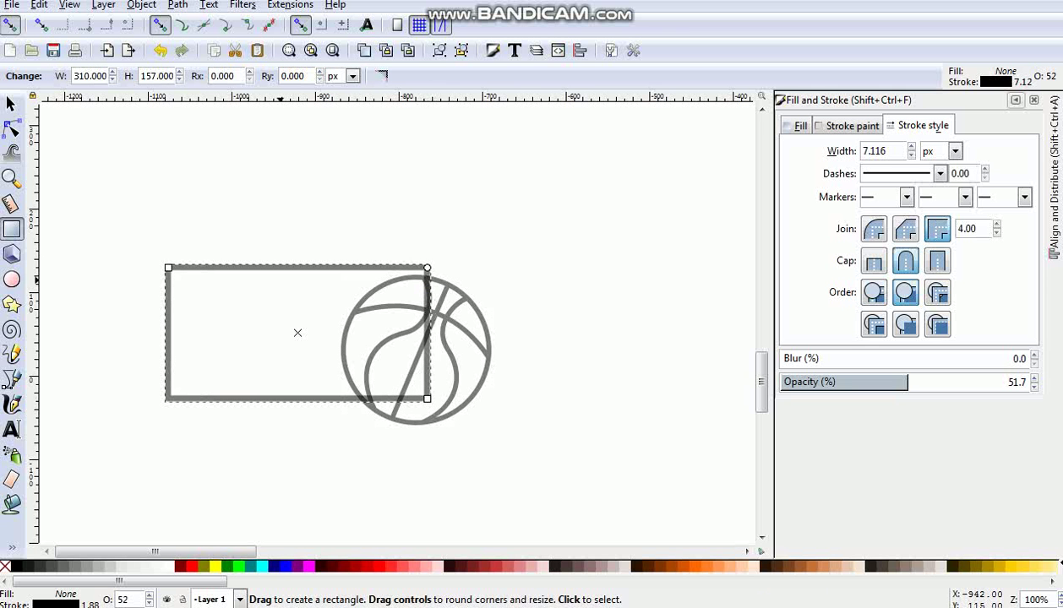
# - Give the rectangle a black fill without stroke and reduce it to a horizontal bar about 60 px high
pyautogui.click(11, 103)
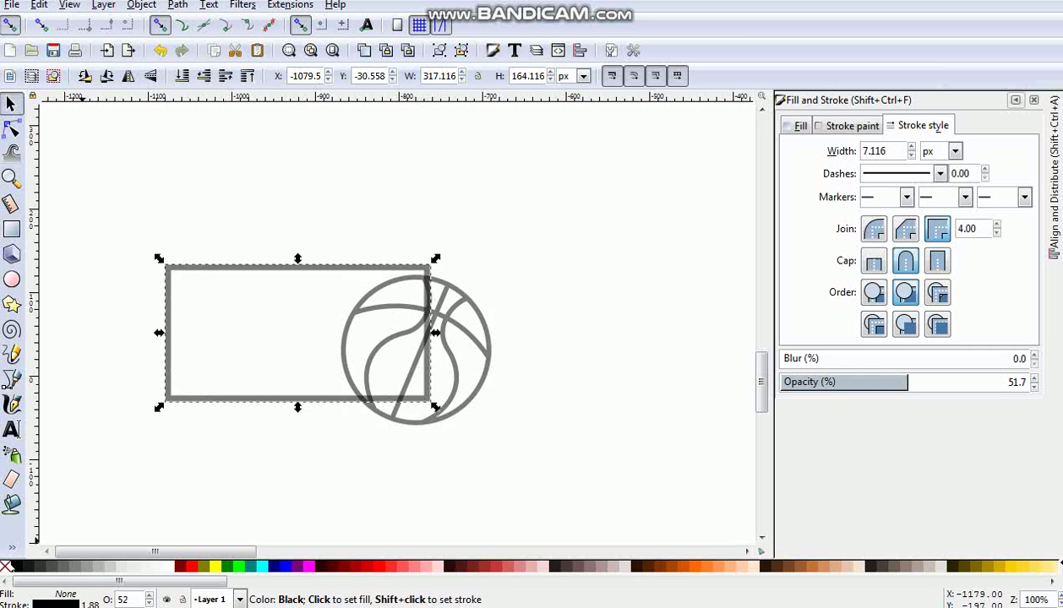
pyautogui.keyDown('shift'); pyautogui.click(6, 565); pyautogui.keyUp('shift')
pyautogui.click(15, 566)
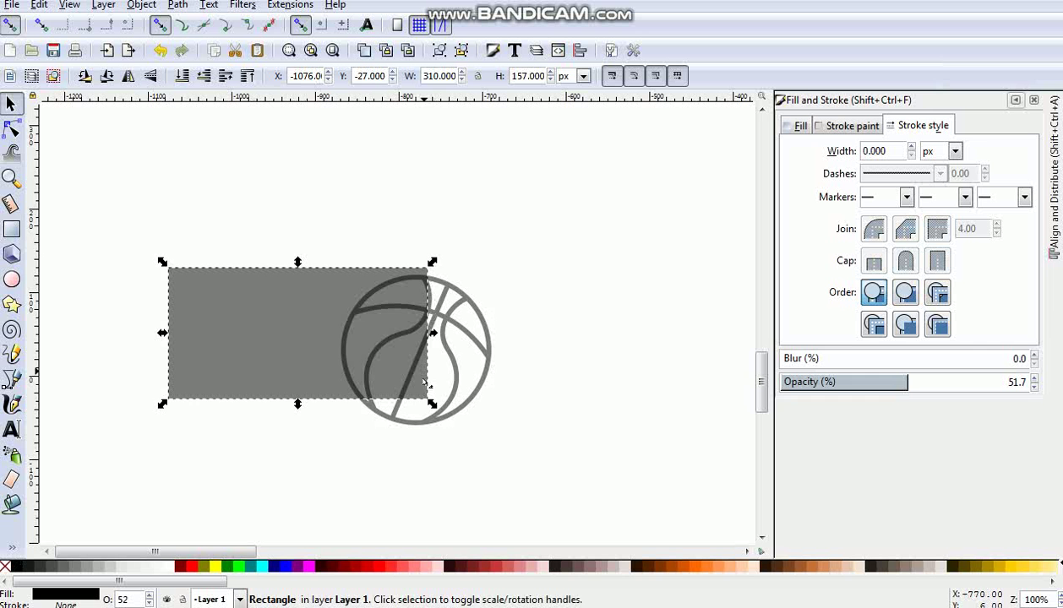
pyautogui.moveTo(298, 404); pyautogui.dragTo(303, 326)
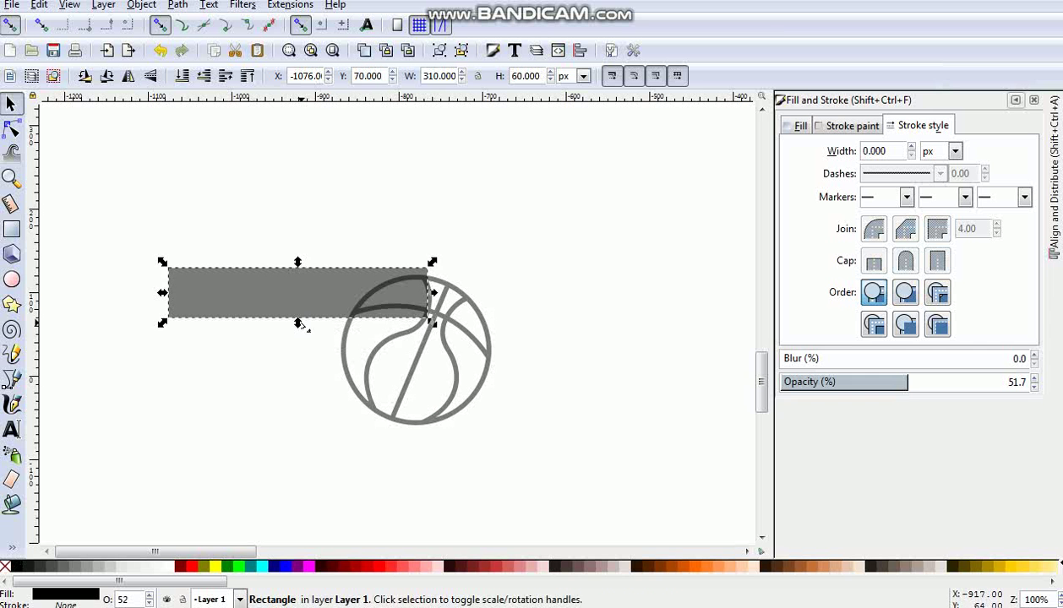
# - Duplicate the bar twice and stack the three bars vertically across the ball
pyautogui.moveTo(310, 287); pyautogui.dragTo(341, 435)
pyautogui.hotkey('ctrl', 'd')
pyautogui.click(321, 372)
pyautogui.click(296, 315)
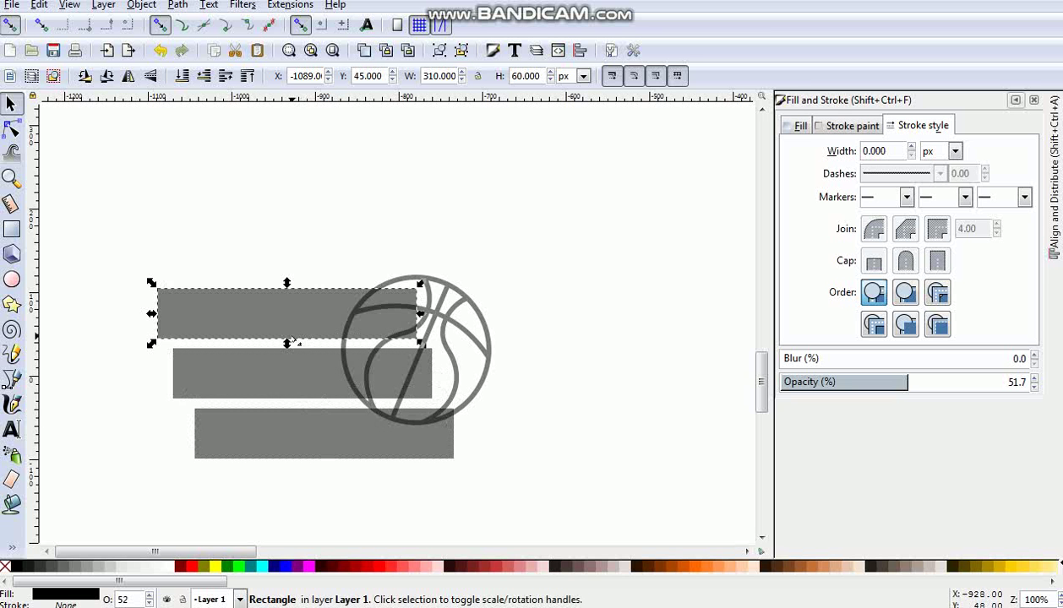
# - Reduce the top bar's height to about 46 px and delete the two bars below it
pyautogui.moveTo(293, 341); pyautogui.dragTo(289, 327)
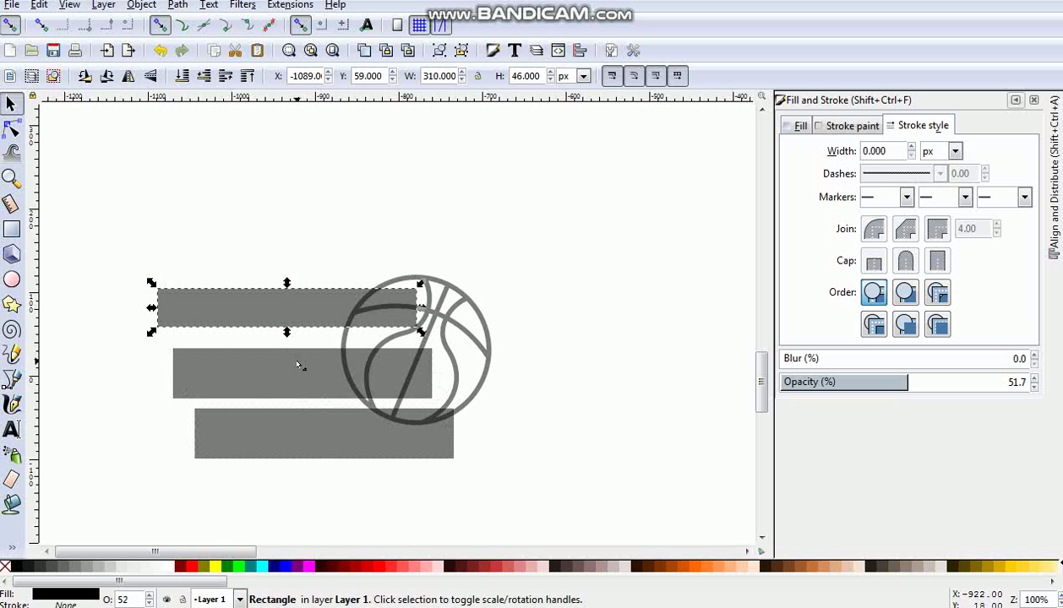
pyautogui.click(298, 365)
pyautogui.press('Delete')
pyautogui.click(314, 422)
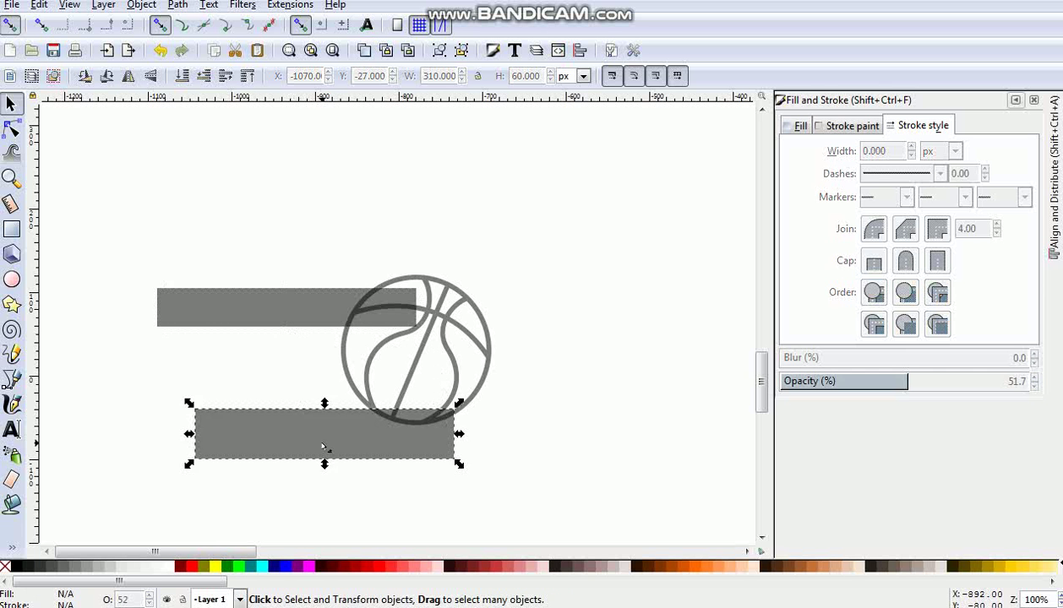
pyautogui.press('Delete')
# - Reduce the remaining bar's height to about 41 px and stack two copies below it with narrow, even gaps
pyautogui.click(311, 316)
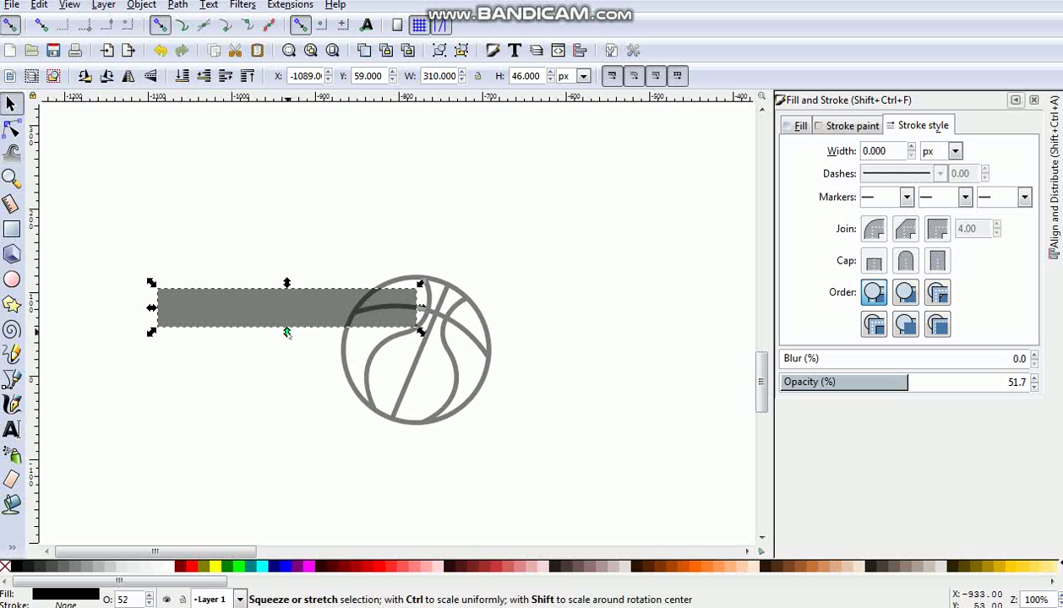
pyautogui.moveTo(287, 330); pyautogui.dragTo(307, 404)
pyautogui.hotkey('ctrl', 'd')
pyautogui.hotkey('ctrl', 'd')
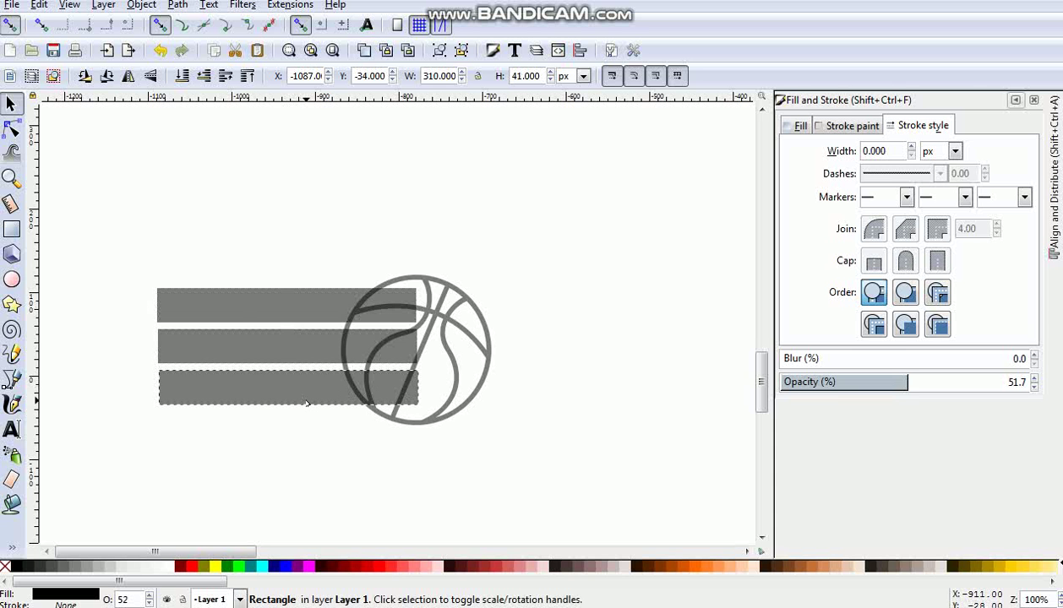
pyautogui.click(167, 228)
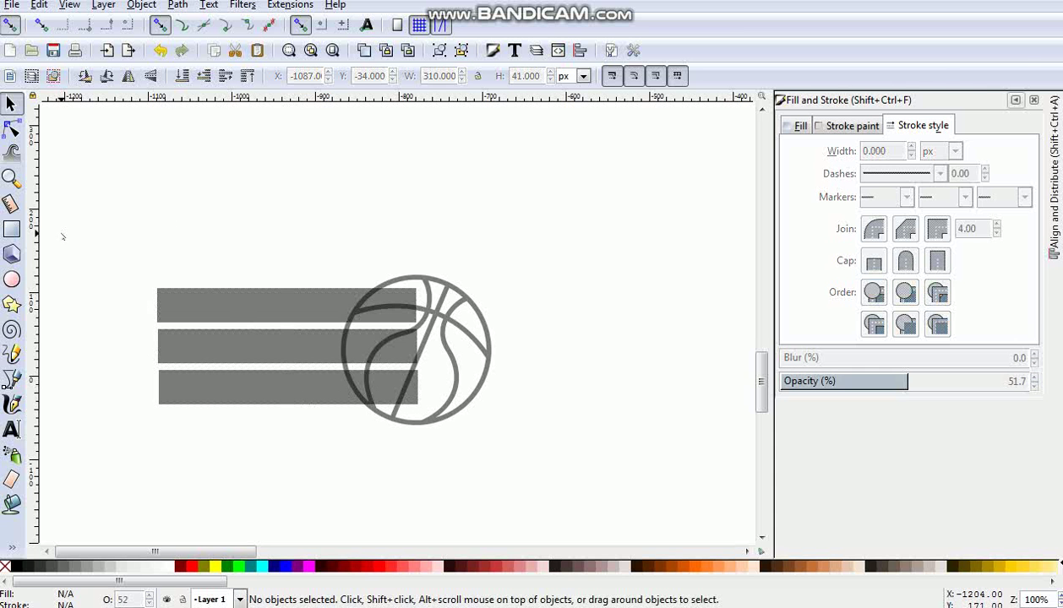
# - Draw a filled circle over the ball, shift it left across the bars and enlarge it proportionally to about 250 px
pyautogui.click(12, 280)
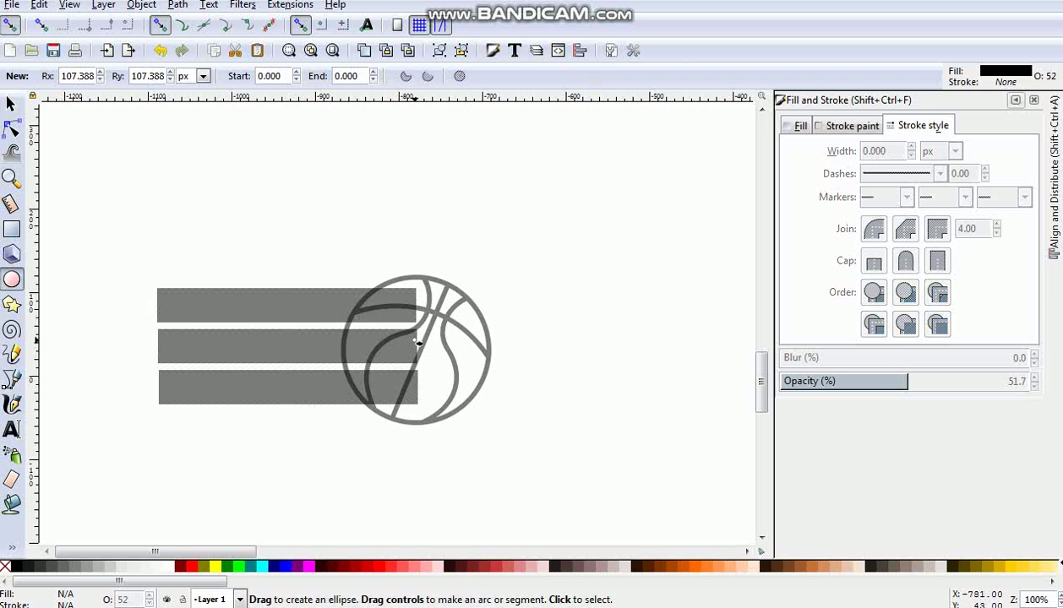
pyautogui.moveTo(417, 342)
pyautogui.mouseDown()
pyautogui.moveTo(475, 372)
pyautogui.moveTo(487, 415)
pyautogui.moveTo(515, 431)
pyautogui.mouseUp()
pyautogui.click(11, 103)
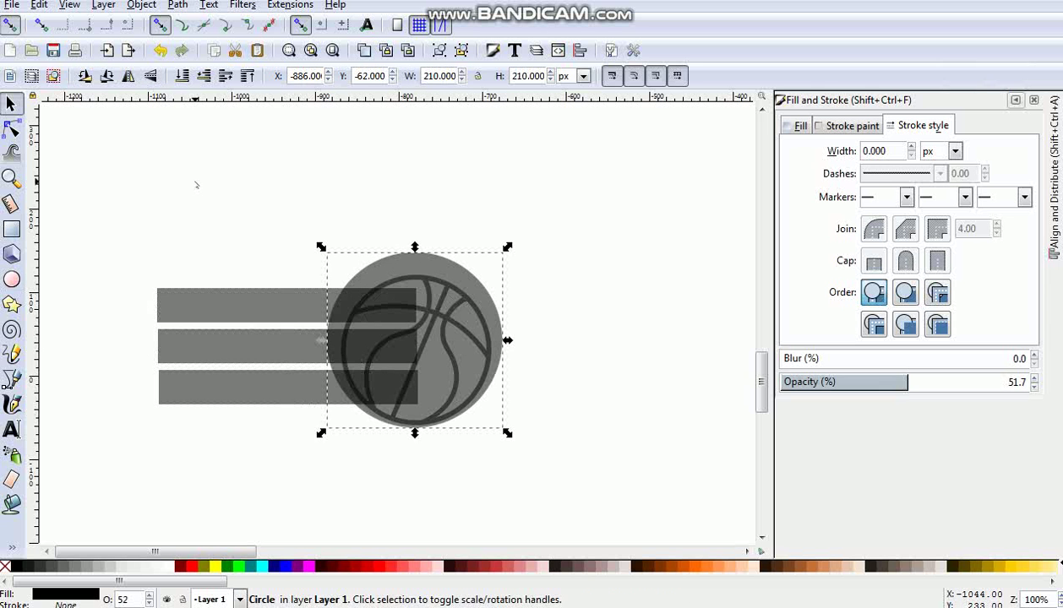
pyautogui.moveTo(459, 359); pyautogui.dragTo(399, 360)
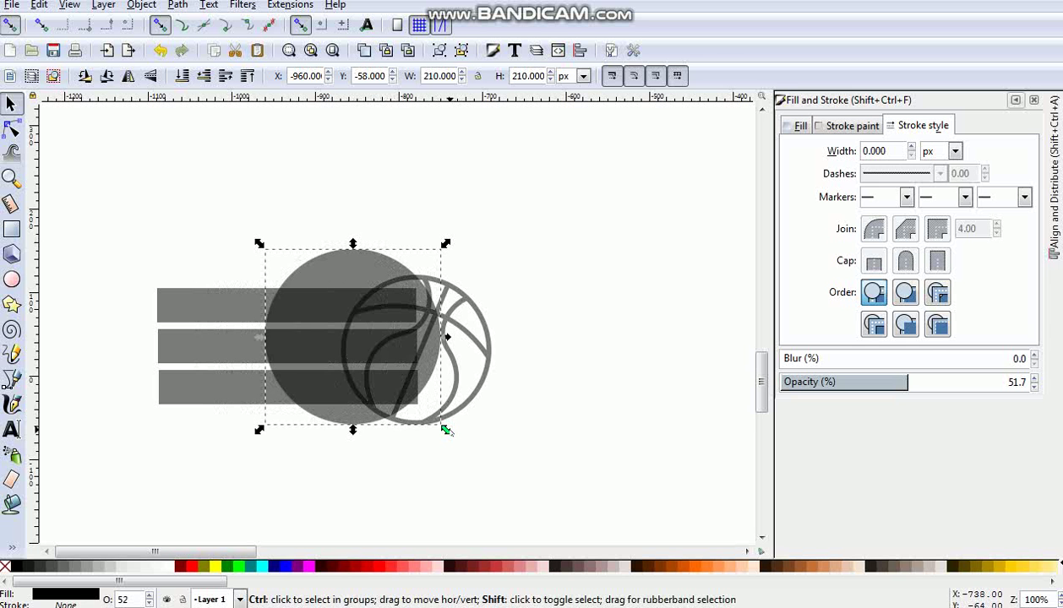
pyautogui.scroll(-1, 446, 431)
pyautogui.moveTo(448, 433); pyautogui.dragTo(424, 410)
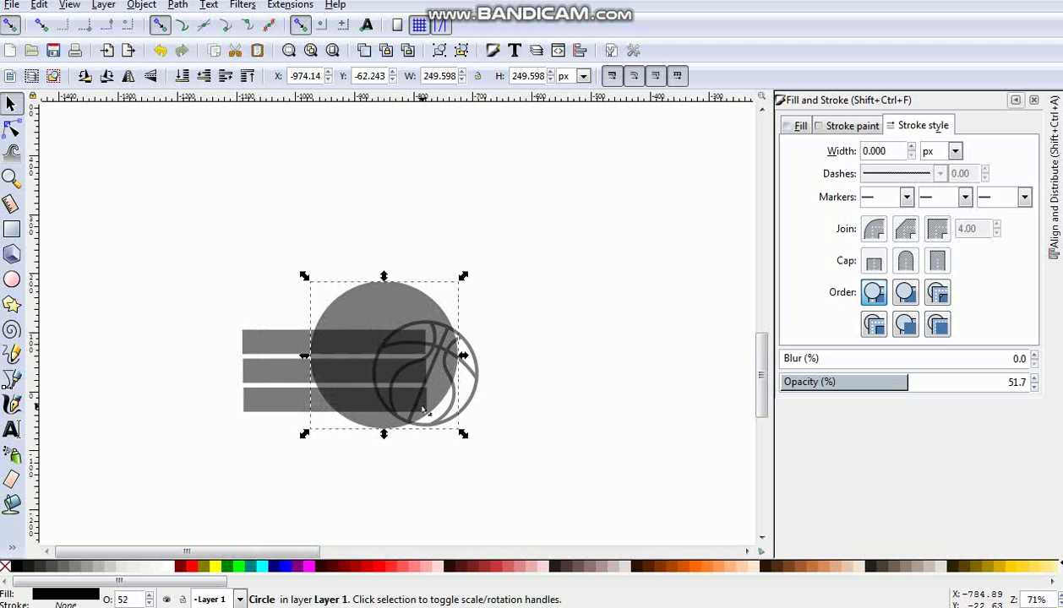
pyautogui.press('Delete')
pyautogui.press('Delete')
pyautogui.hotkey('ctrl', 'z')
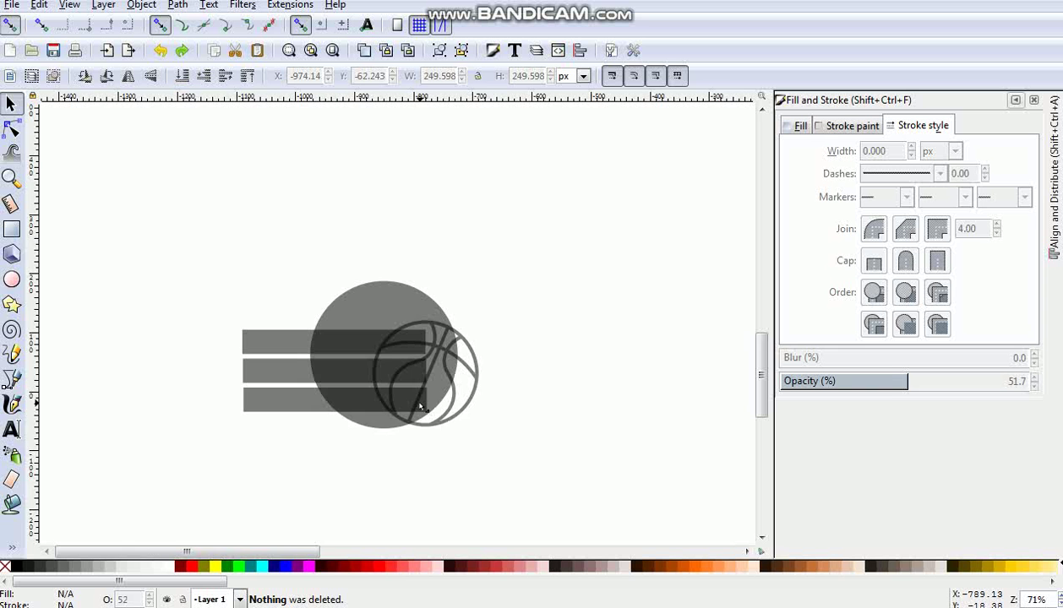
# - Nudge the large circle up by about 4 px and duplicate it in place
pyautogui.press('+')
pyautogui.press('+')
pyautogui.moveTo(435, 457); pyautogui.dragTo(436, 449)
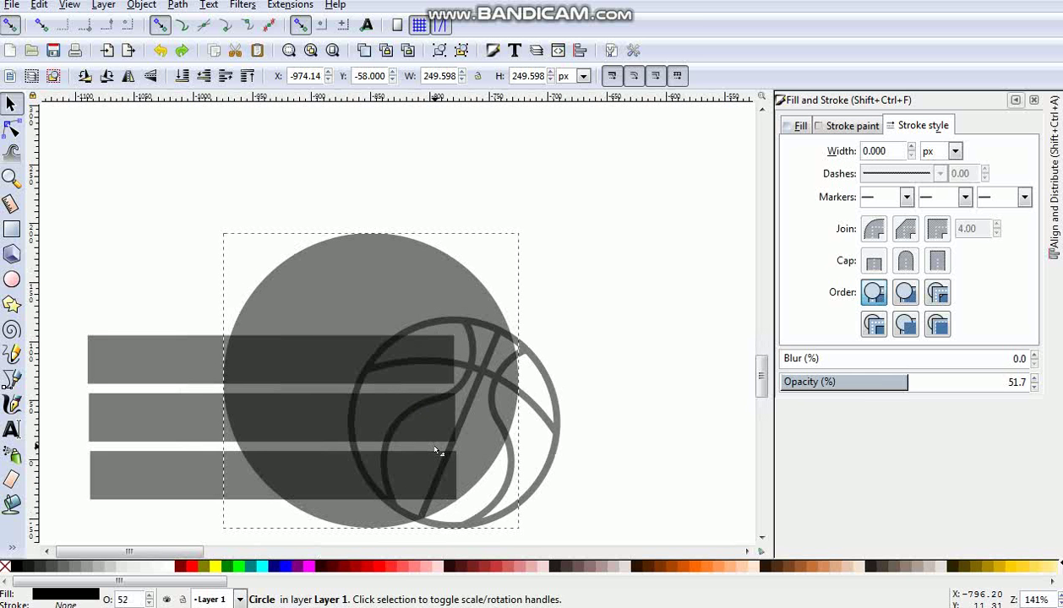
pyautogui.hotkey('ctrl', 'd')
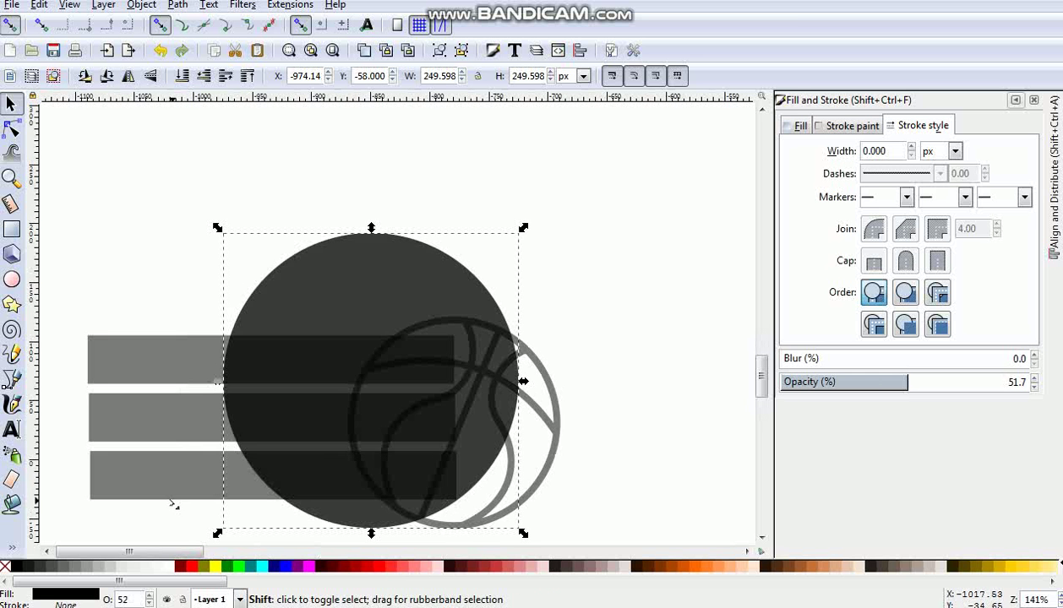
# - Try to subtract the circle copy from the bottom bar with Difference
pyautogui.keyDown('shift'); pyautogui.click(161, 495); pyautogui.keyUp('shift')
pyautogui.hotkey('ctrl', '-')
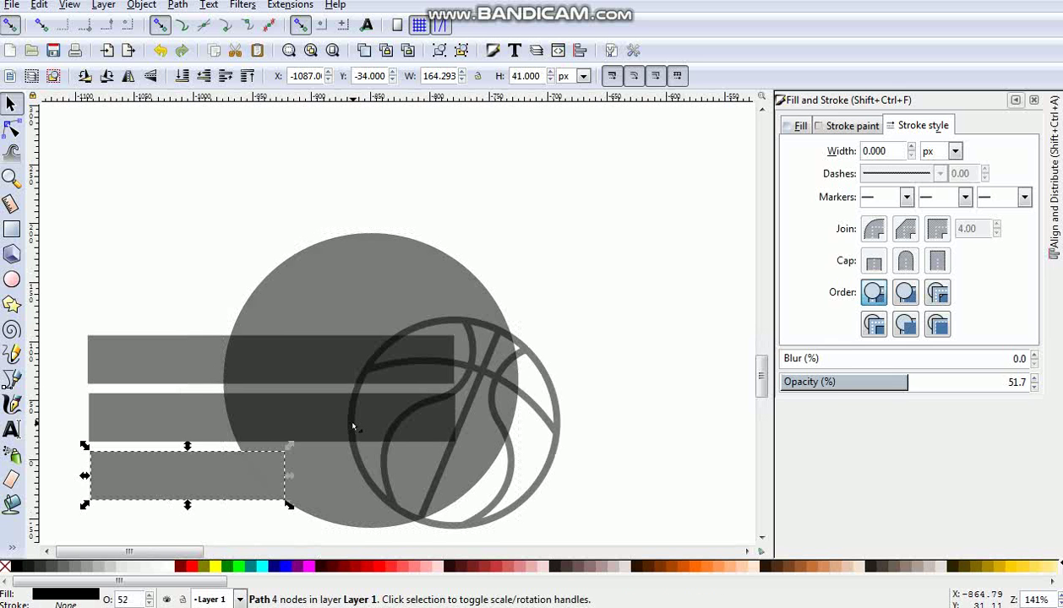
pyautogui.hotkey('ctrl', 'z')
# - Trim the bottom bar to the circle's outline by intersecting it with the circle copy
pyautogui.click(399, 404)
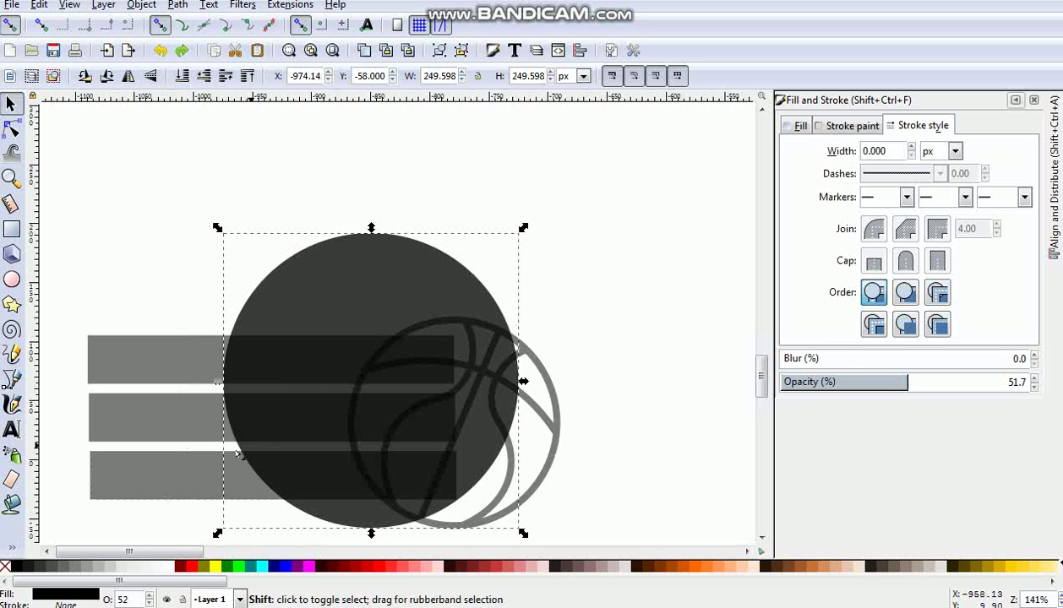
pyautogui.keyDown('shift'); pyautogui.click(178, 488); pyautogui.keyUp('shift')
pyautogui.click(177, 5)
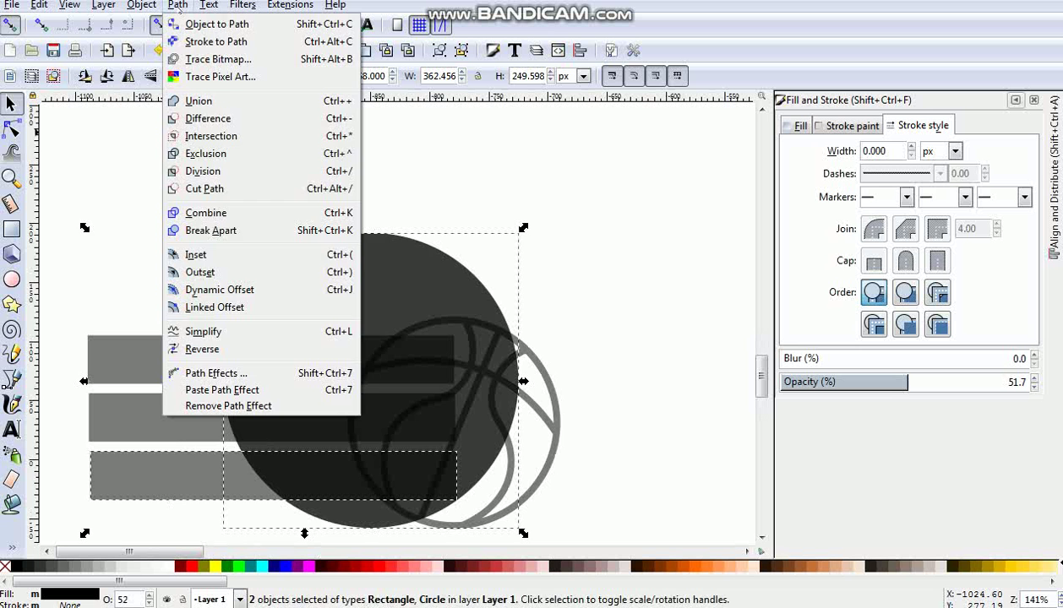
pyautogui.click(204, 136)
# - Duplicate the circle and intersect the copy with the middle bar to round its left end
pyautogui.click(331, 361)
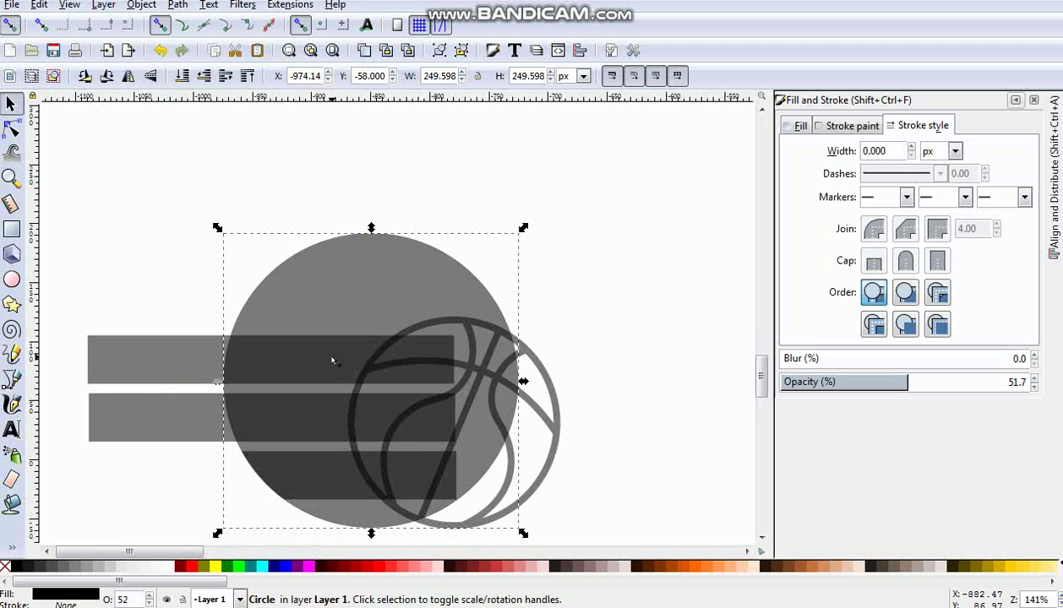
pyautogui.hotkey('ctrl', 'd')
pyautogui.keyDown('shift'); pyautogui.click(189, 417); pyautogui.keyUp('shift')
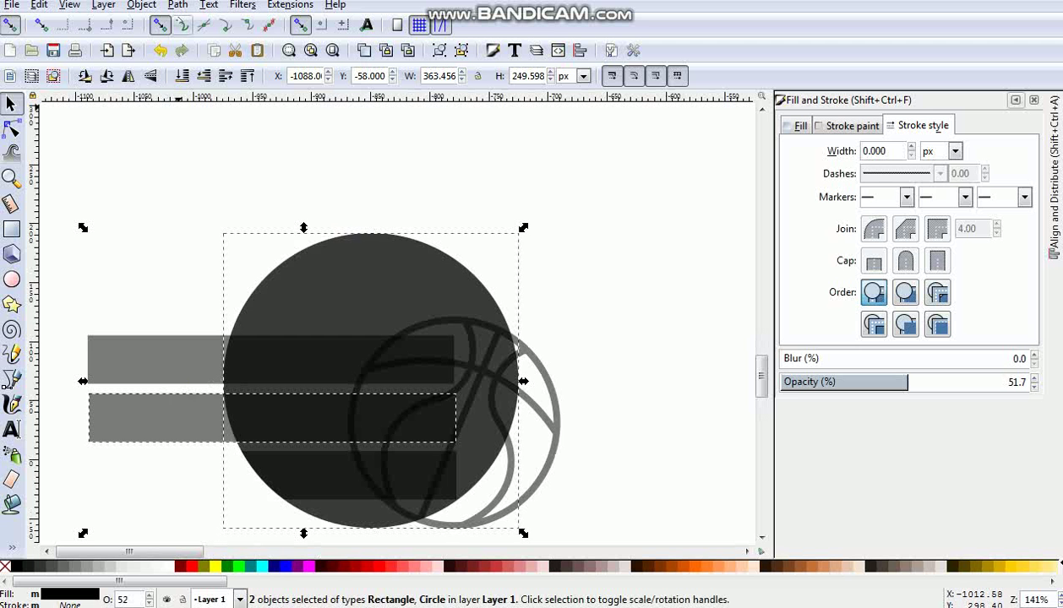
pyautogui.click(178, 4)
pyautogui.click(181, 136)
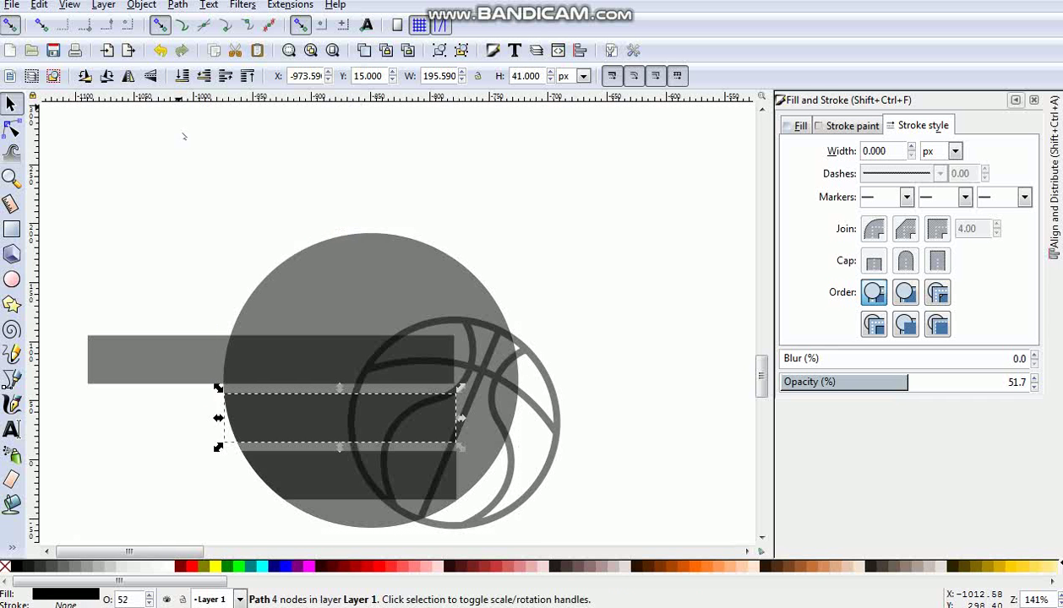
# - Duplicate the circle and intersect the copy with the top bar to round its left end
pyautogui.click(348, 303)
pyautogui.hotkey('ctrl', 'd')
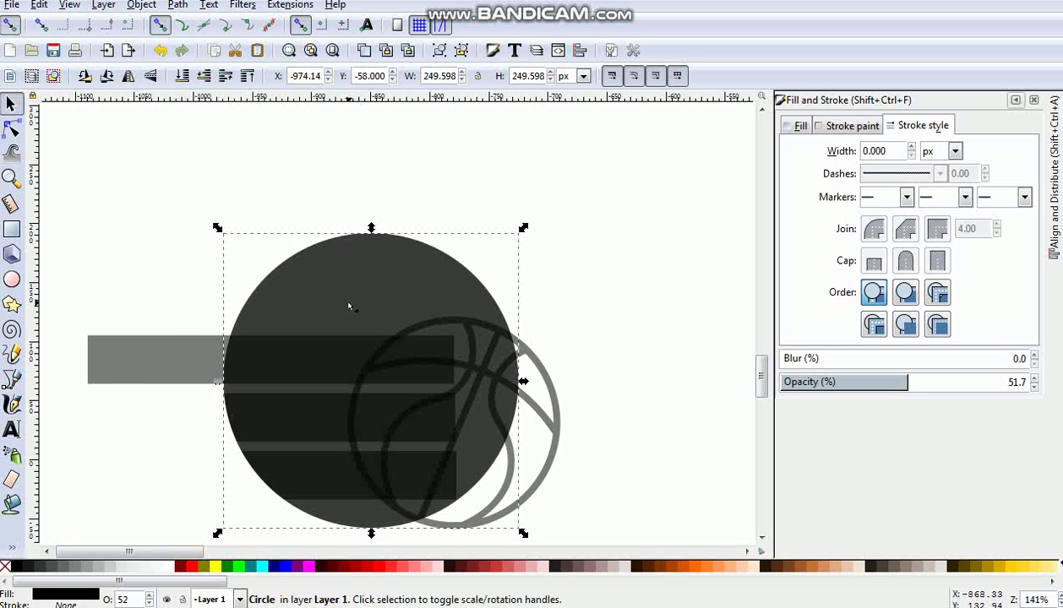
pyautogui.keyDown('shift'); pyautogui.click(146, 353); pyautogui.keyUp('shift')
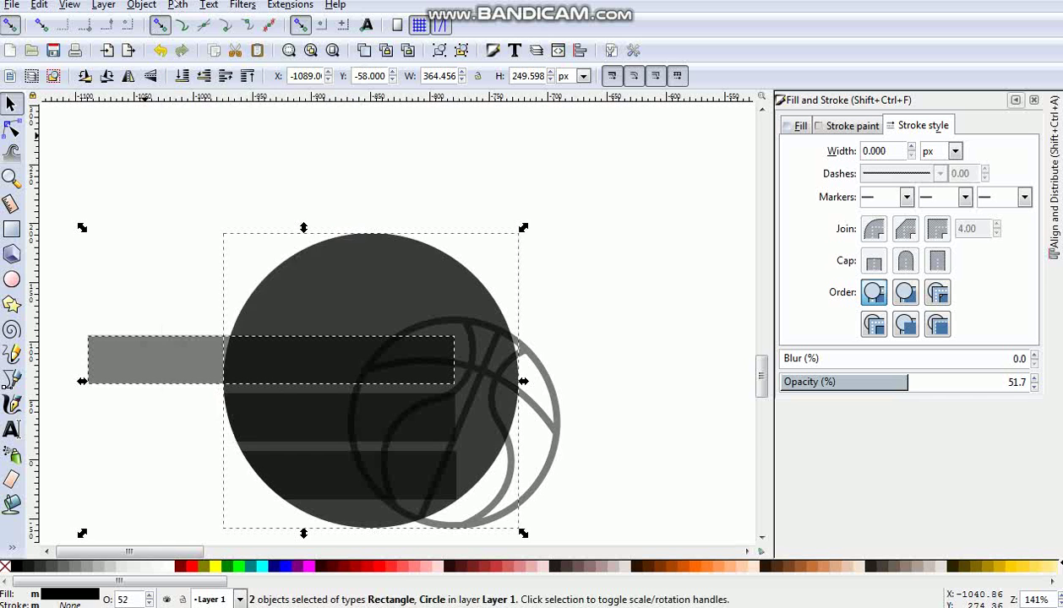
pyautogui.click(178, 4)
pyautogui.click(194, 135)
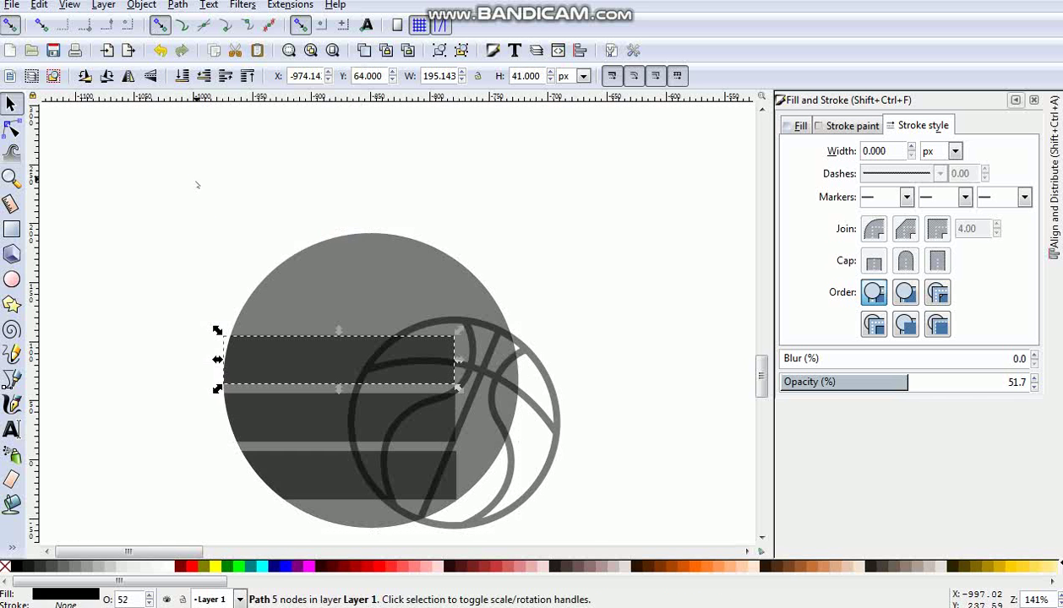
pyautogui.click(196, 185)
# - Move the remaining circle over the ball and scale it proportionally down to about 166 px
pyautogui.moveTo(350, 328); pyautogui.dragTo(449, 311)
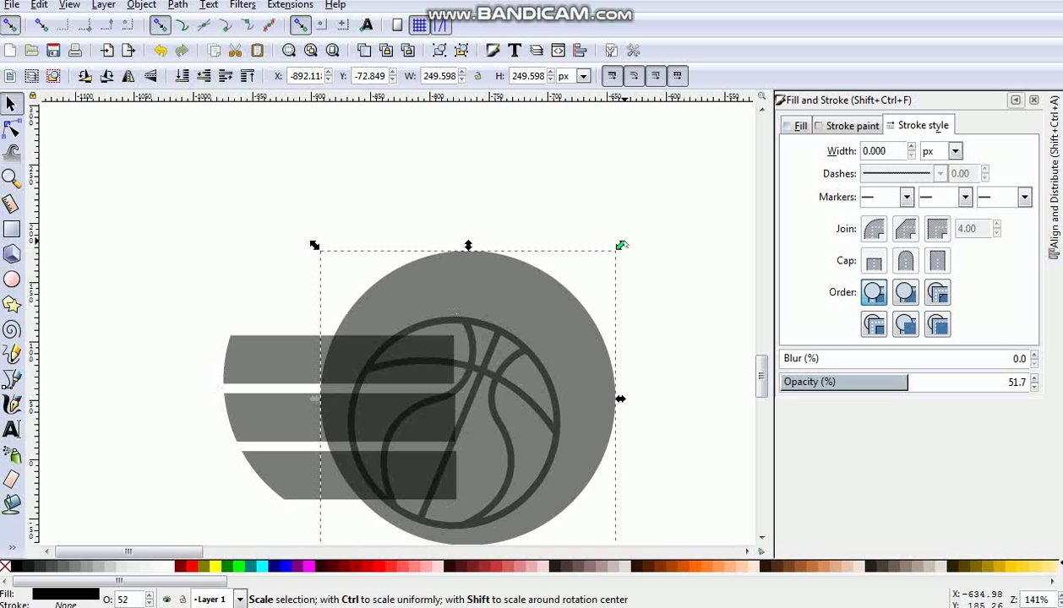
pyautogui.moveTo(621, 245); pyautogui.dragTo(579, 295)
pyautogui.moveTo(523, 378); pyautogui.dragTo(481, 415)
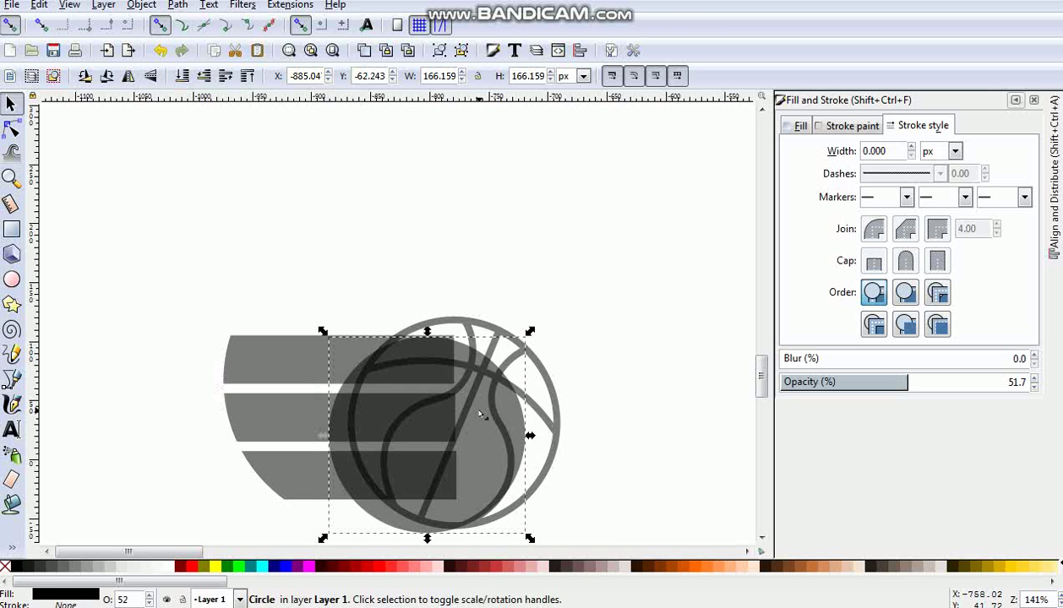
# - Centre the circle on the ball horizontally and vertically, aligning relative to the last selected object
pyautogui.keyDown('shift'); pyautogui.click(560, 440); pyautogui.keyUp('shift')
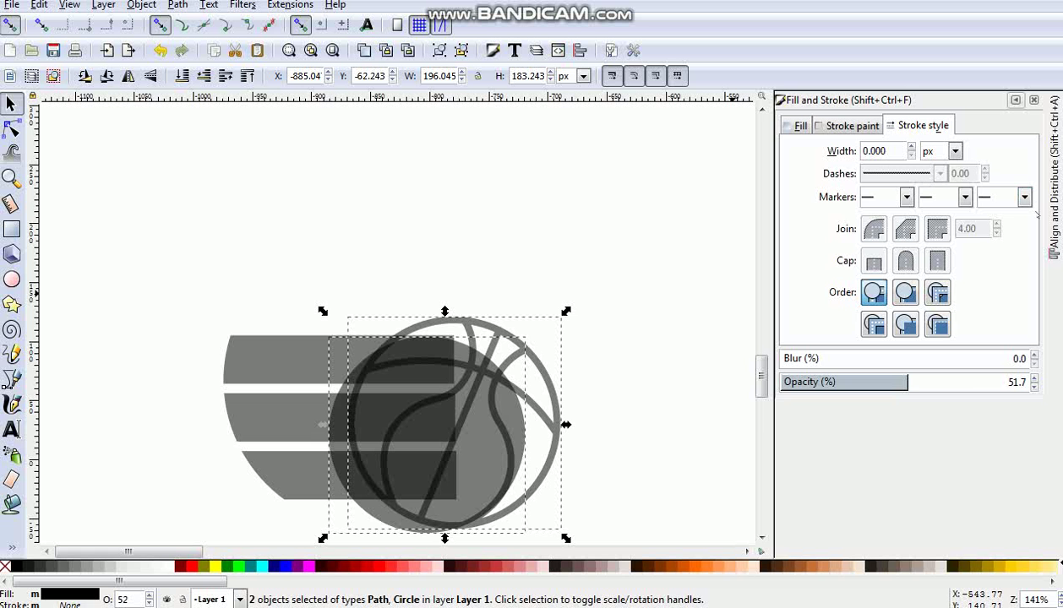
pyautogui.click(1052, 215)
pyautogui.click(944, 179)
pyautogui.click(944, 207)
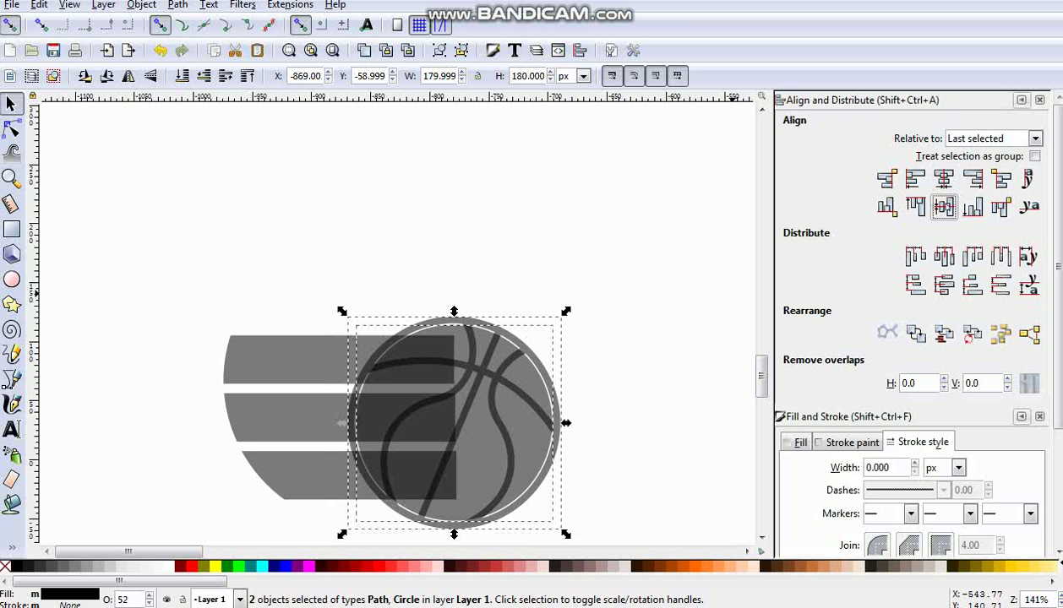
pyautogui.click(705, 364)
# - Enlarge the circle proportionally about its centre to about 204 px so it extends slightly beyond the ball
pyautogui.click(530, 449)
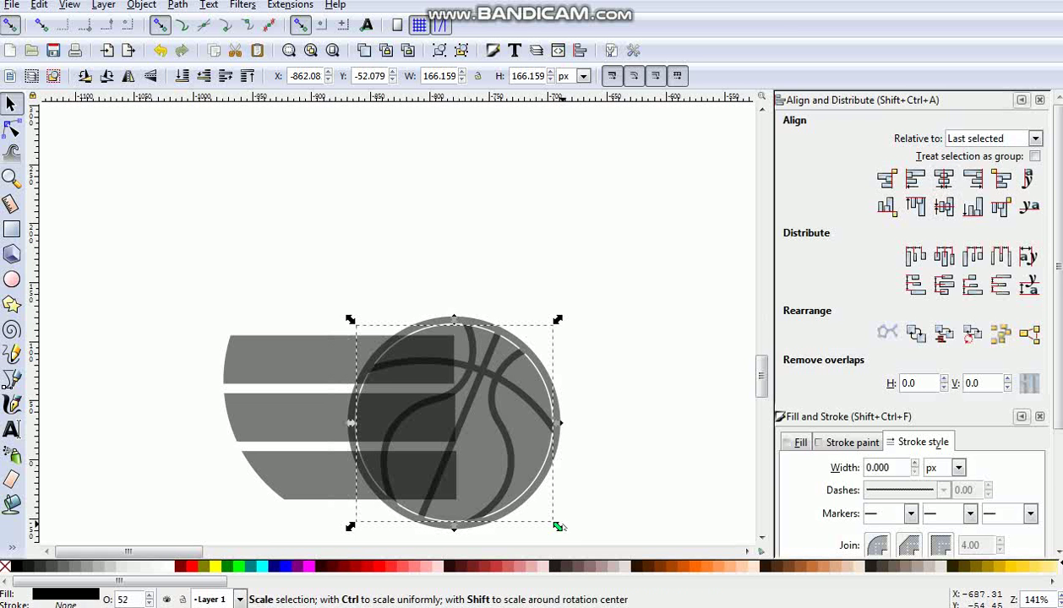
pyautogui.moveTo(557, 526); pyautogui.dragTo(656, 551)
pyautogui.moveTo(656, 551); pyautogui.dragTo(652, 549)
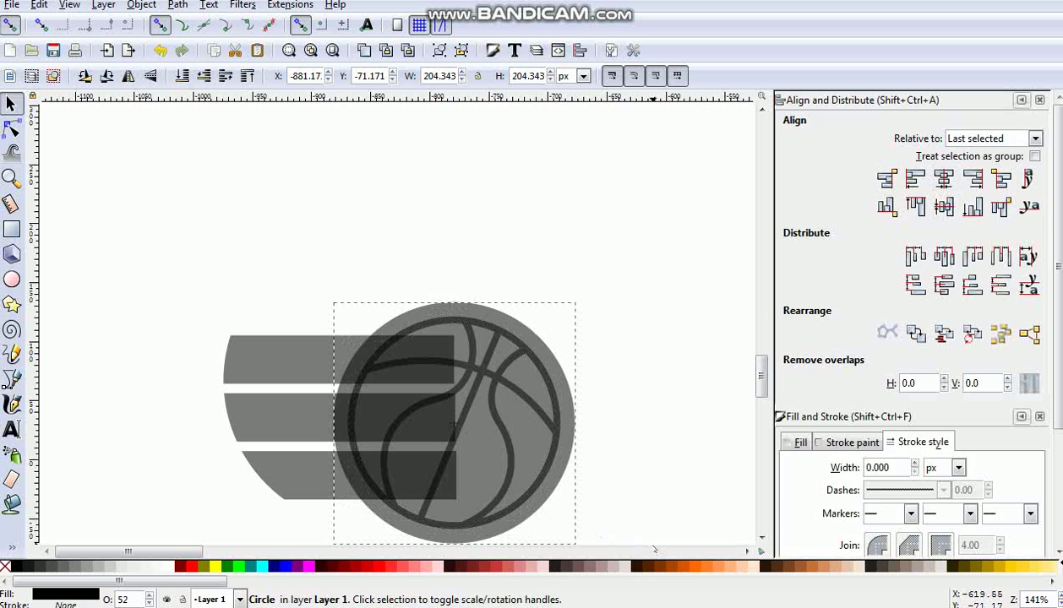
# - Duplicate the circle and subtract the copy from the bottom bar with Difference
pyautogui.keyDown('shift'); pyautogui.click(300, 486); pyautogui.keyUp('shift')
pyautogui.keyDown('ctrl'); pyautogui.click(292, 496); pyautogui.keyUp('ctrl')
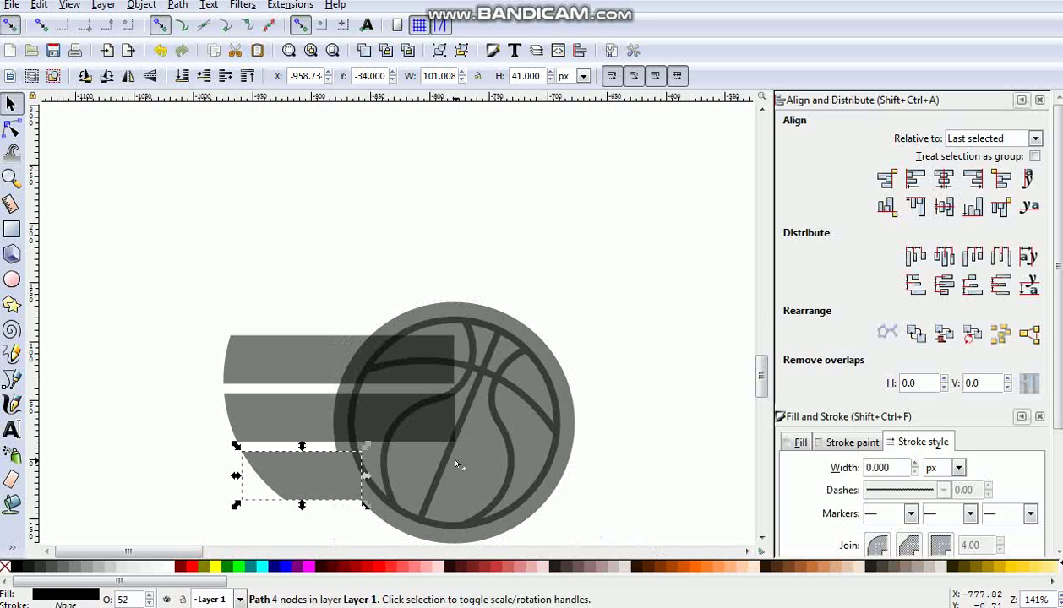
# - Subtract duplicates of the circle from the middle and top bars with Difference, keeping the original circle
pyautogui.keyDown('ctrl'); pyautogui.click(463, 464); pyautogui.keyUp('ctrl')
pyautogui.keyDown('shift'); pyautogui.click(287, 433); pyautogui.keyUp('shift')
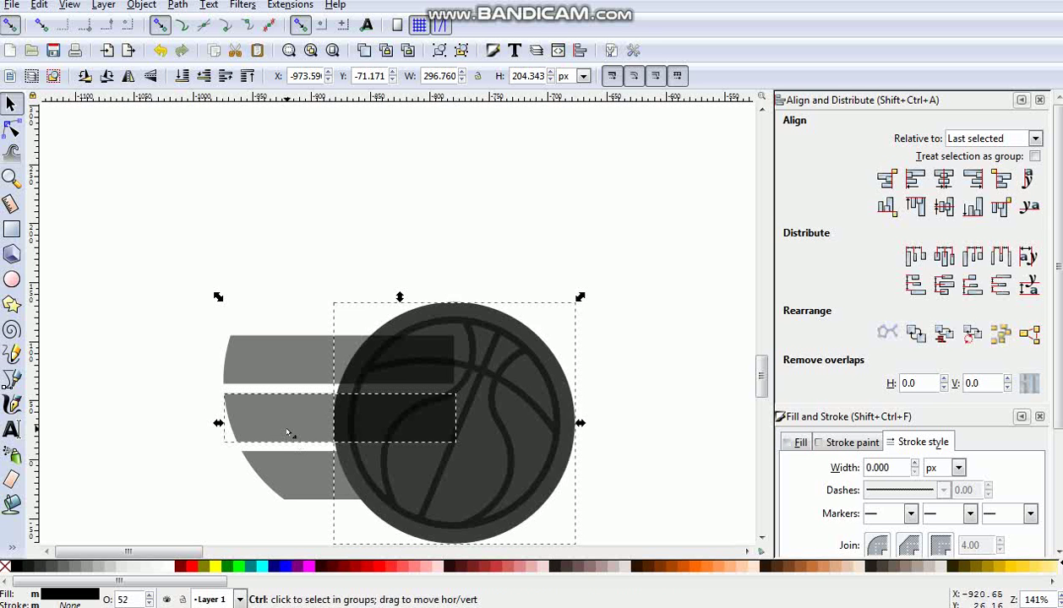
pyautogui.keyDown('ctrl'); pyautogui.click(286, 430); pyautogui.keyUp('ctrl')
pyautogui.keyDown('ctrl'); pyautogui.click(431, 449); pyautogui.keyUp('ctrl')
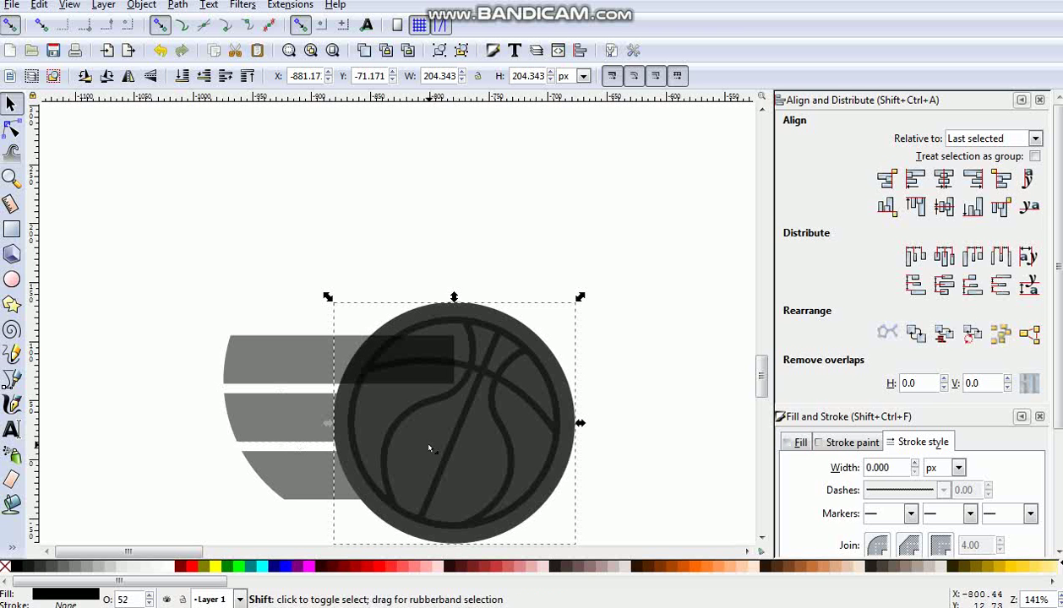
pyautogui.keyDown('shift'); pyautogui.click(251, 339); pyautogui.keyUp('shift')
pyautogui.keyDown('ctrl'); pyautogui.click(249, 339); pyautogui.keyUp('ctrl')
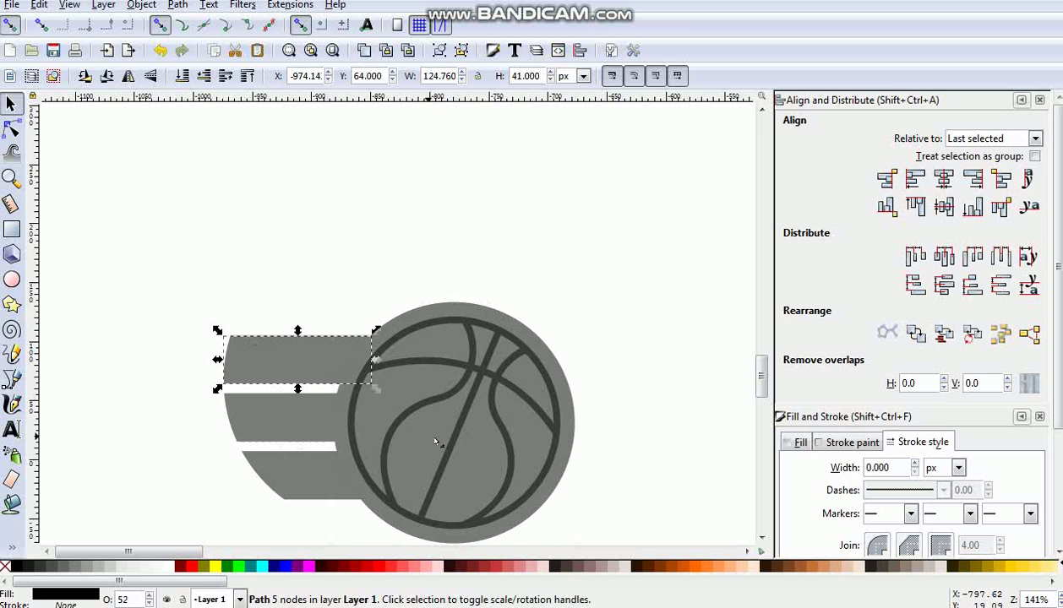
# - Move the leftover circle off the ball to the empty canvas area at the upper left of the logo
pyautogui.moveTo(436, 443); pyautogui.dragTo(214, 205)
pyautogui.press('1')
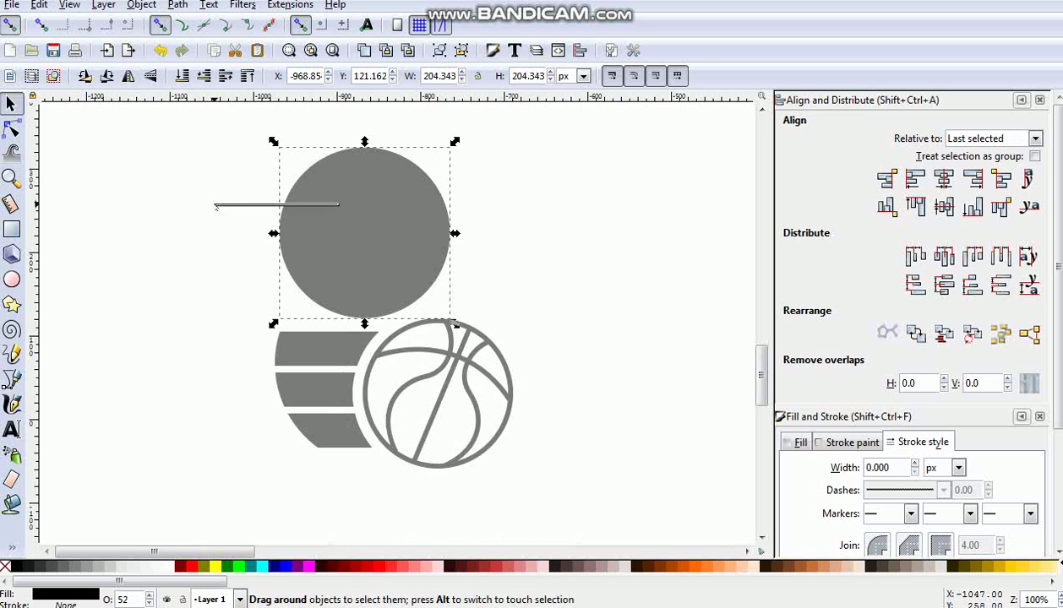
pyautogui.moveTo(378, 241); pyautogui.dragTo(142, 241)
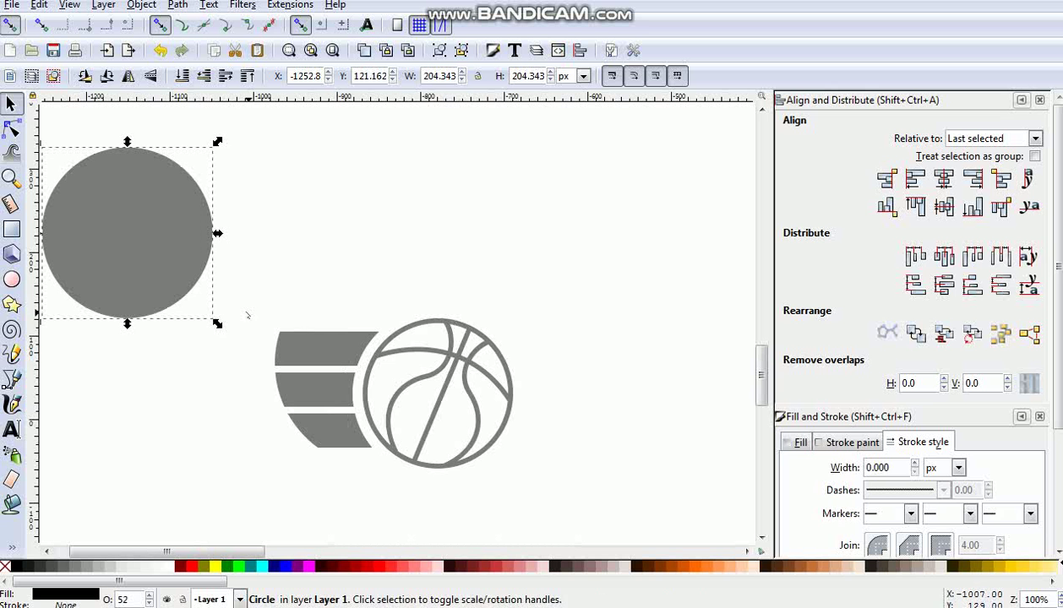
# - Duplicate the three trimmed bars, flip the copies horizontally and place them as a mirrored set on the ball's right side
pyautogui.moveTo(241, 309); pyautogui.dragTo(414, 528)
pyautogui.hotkey('ctrl', 'd')
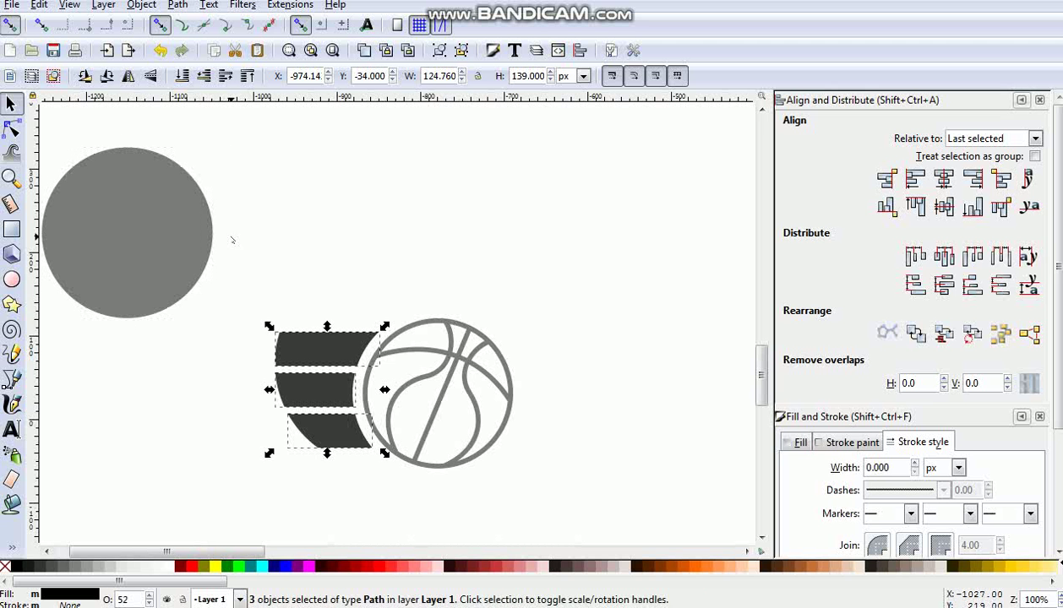
pyautogui.click(128, 76)
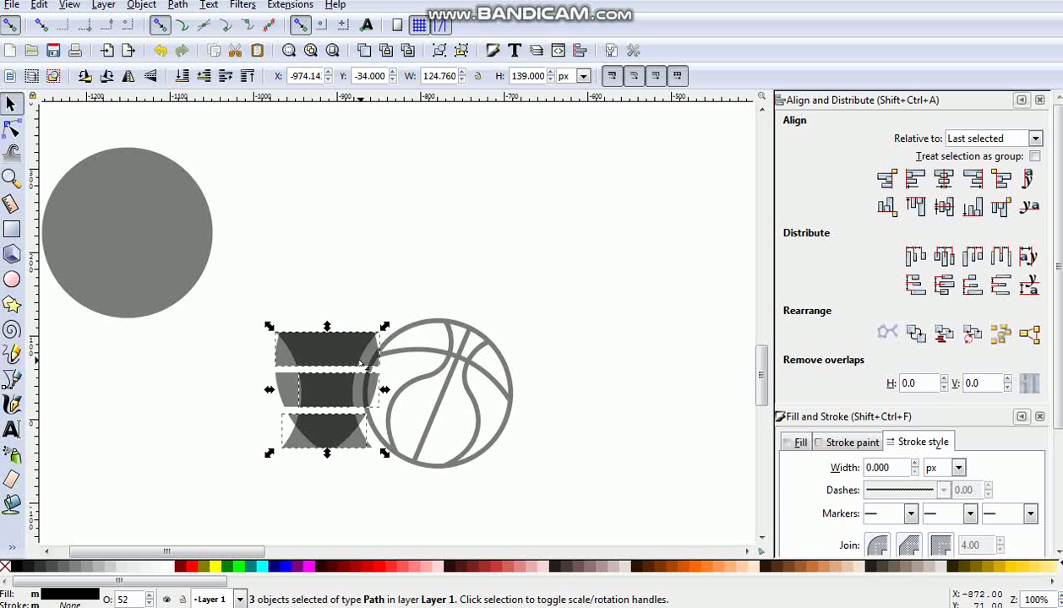
pyautogui.moveTo(356, 344); pyautogui.dragTo(581, 389)
pyautogui.click(675, 427)
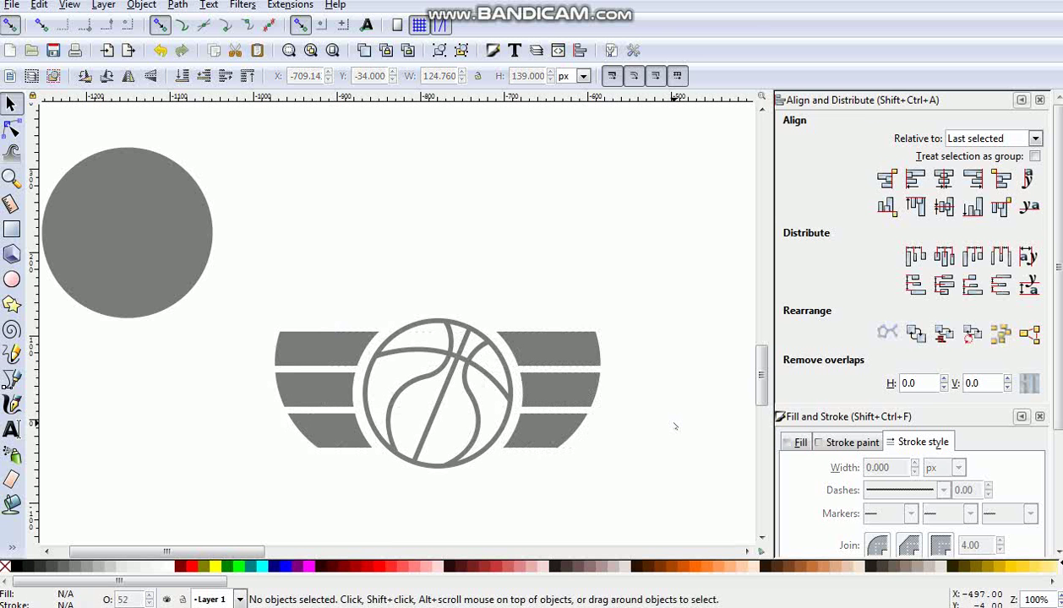
# - Delete the leftover circle beside the logo
pyautogui.press('-')
pyautogui.press('-')
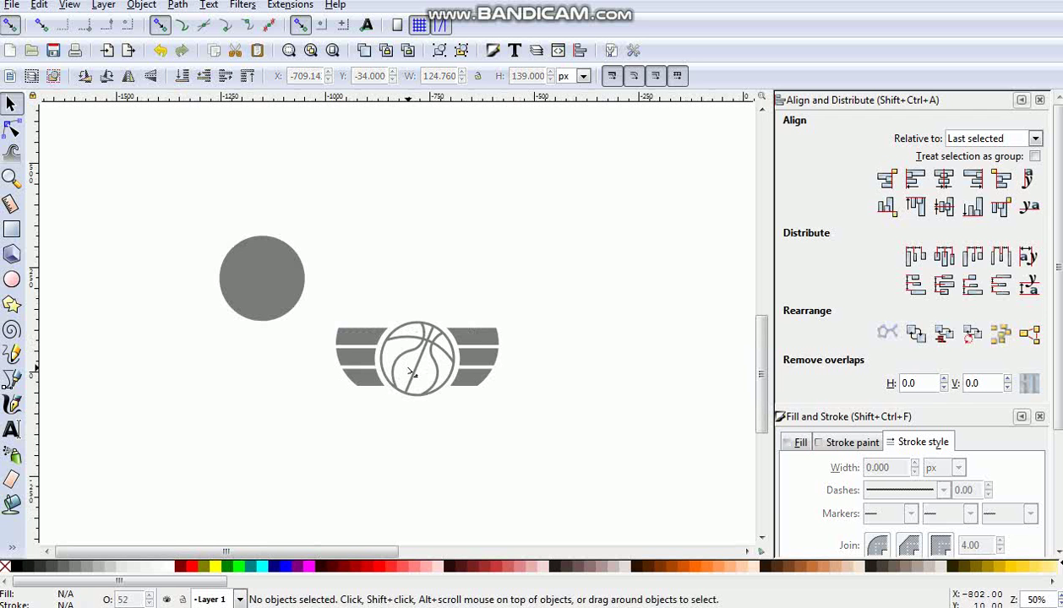
pyautogui.moveTo(322, 317); pyautogui.dragTo(583, 427)
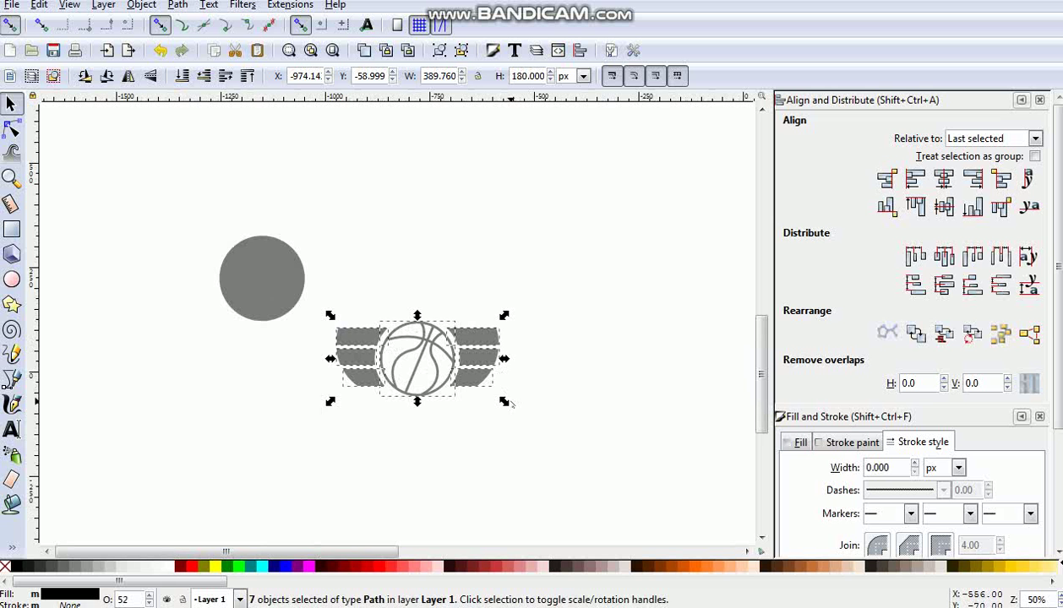
pyautogui.click(278, 293)
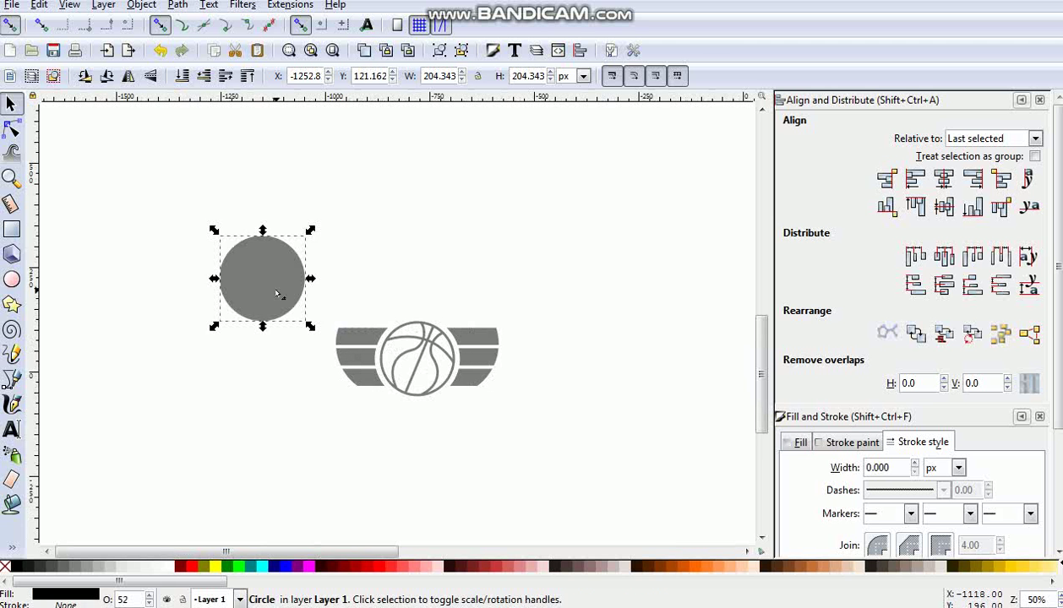
pyautogui.press('+')
pyautogui.press('Delete')
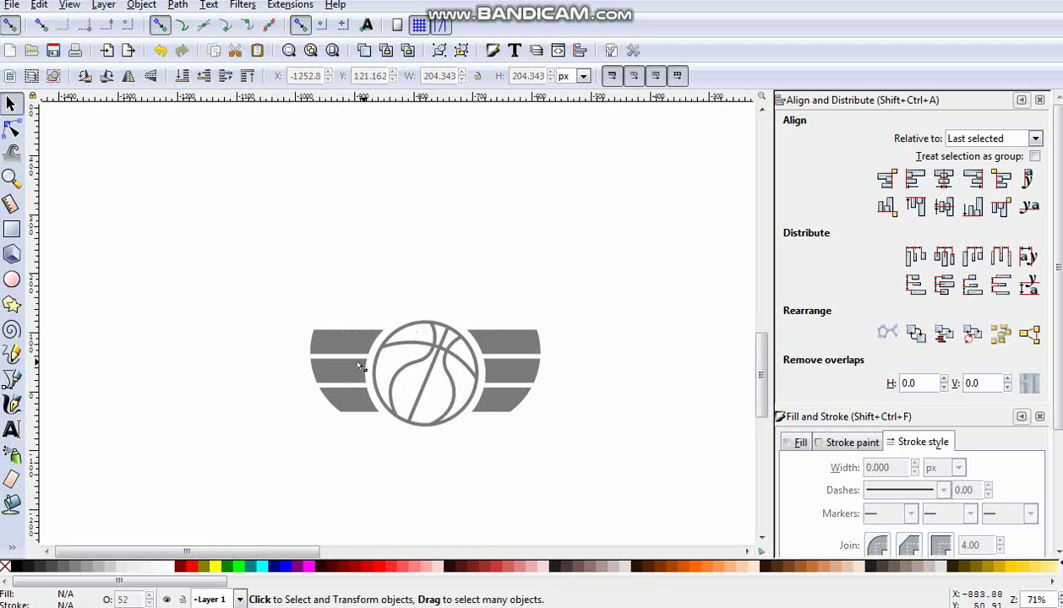
# - Select the ball and all six bars and enlarge them proportionally about their centre to about 472 by 218 px
pyautogui.moveTo(243, 288); pyautogui.dragTo(621, 519)
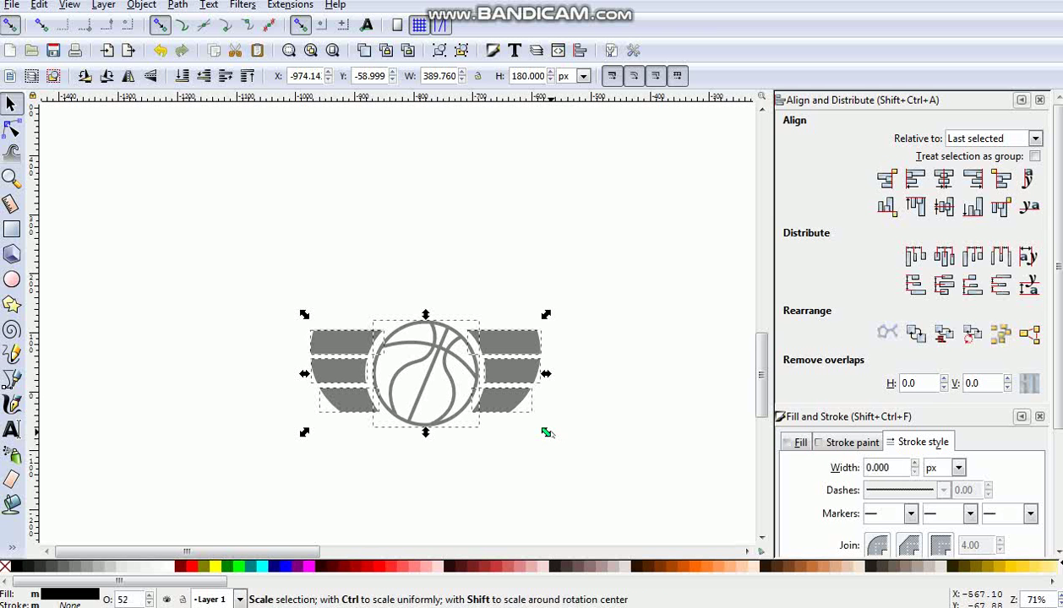
pyautogui.moveTo(546, 432); pyautogui.dragTo(572, 448)
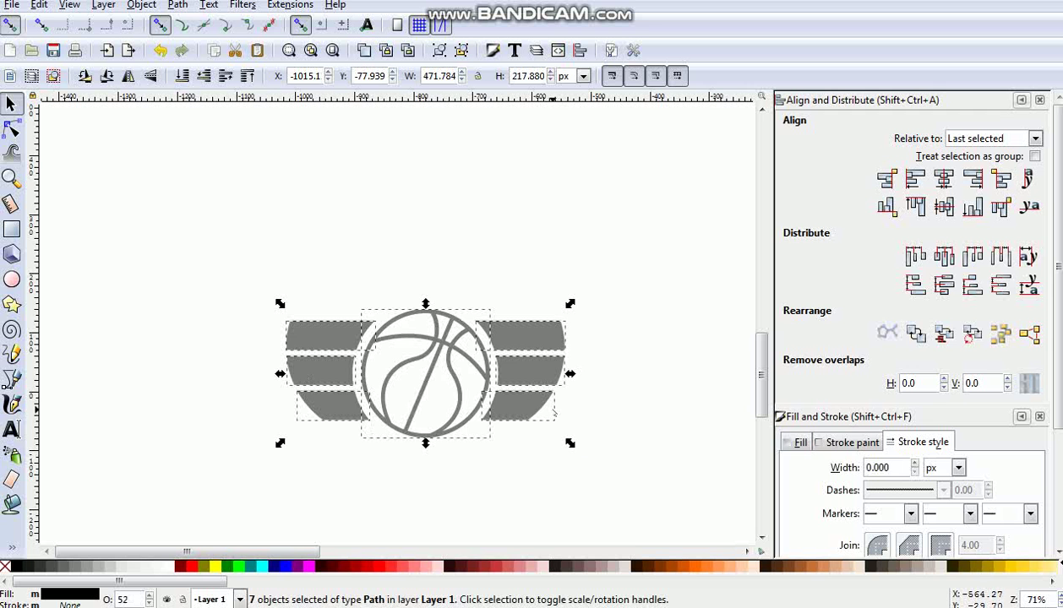